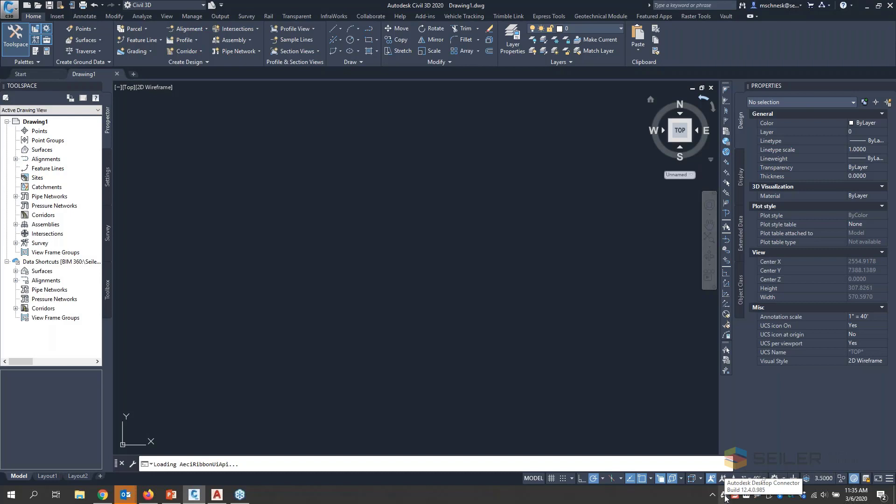
- Check the Autodesk Desktop Connector options, and view the BIM 360 project's drawings from the start page before returning to the recent files
right_click(725, 498)
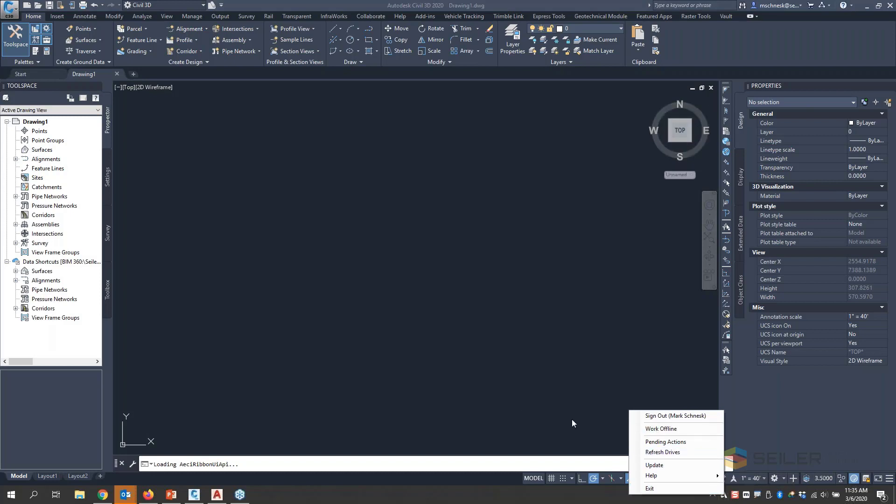
left_click(445, 366)
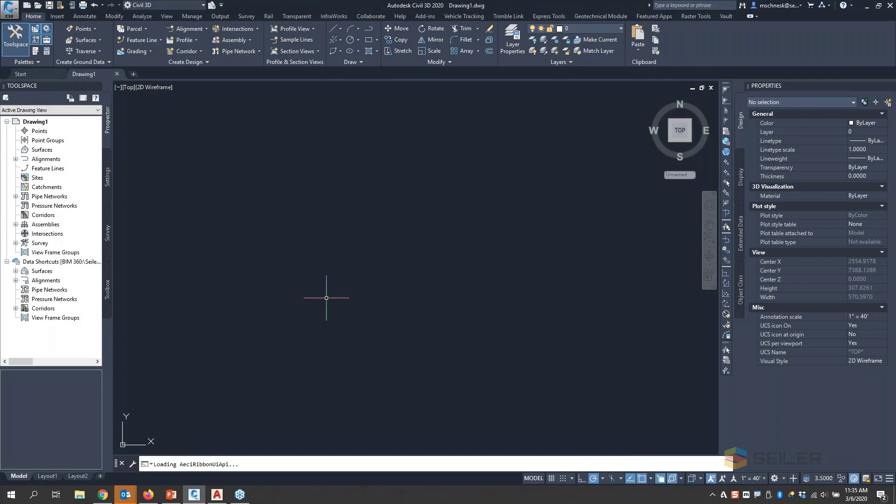
left_click(21, 75)
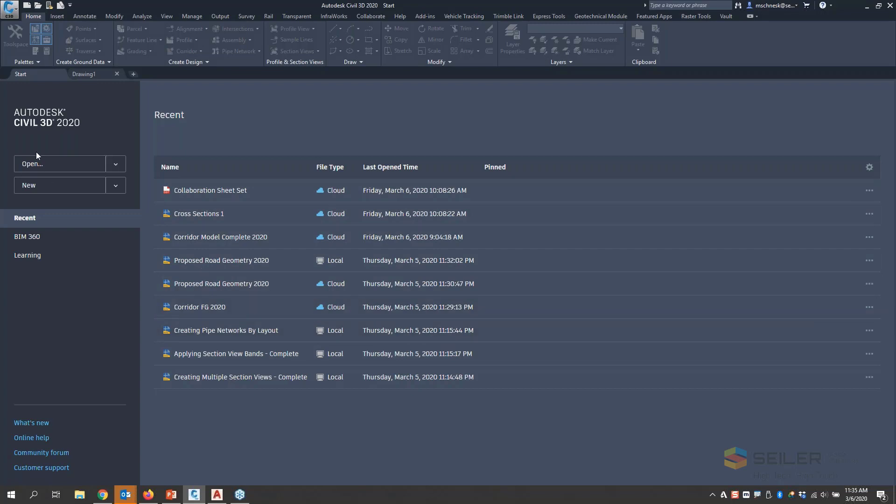
left_click(32, 239)
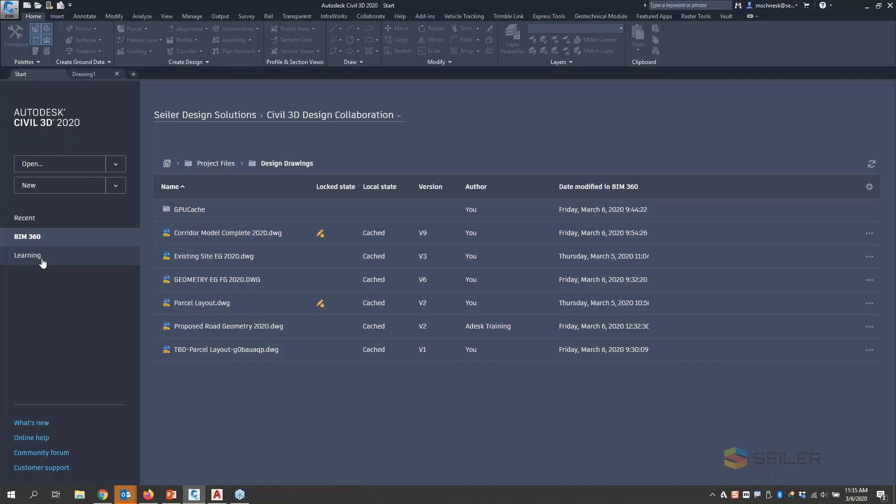
left_click(30, 218)
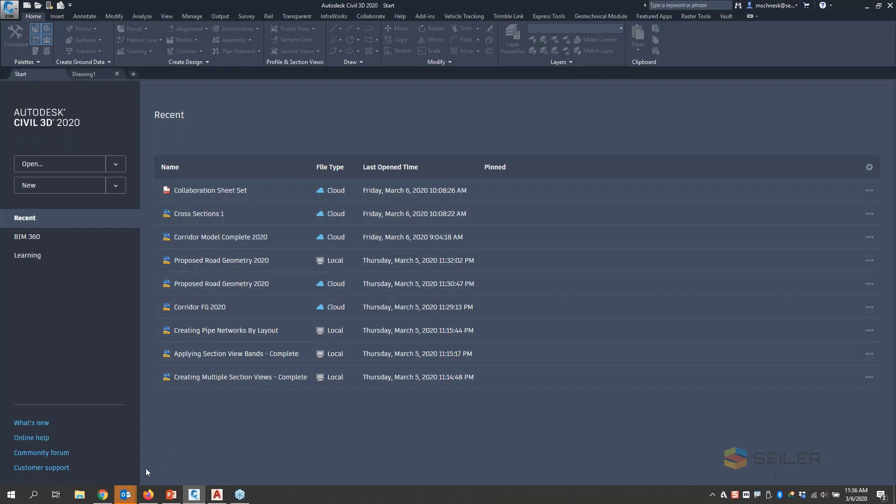
- Switch to the BIM 360 site in Firefox, enlarge its window, and view the project members in Project Admin
left_click(150, 495)
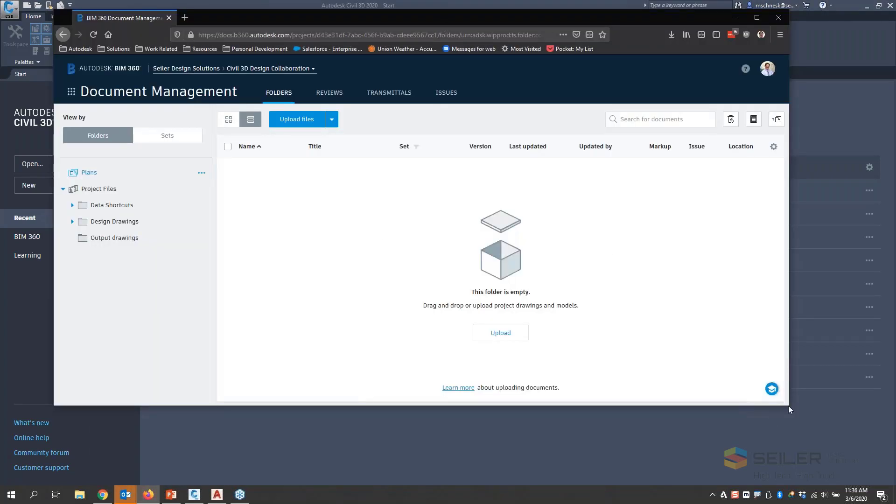
left_click_drag(789, 405, 875, 486)
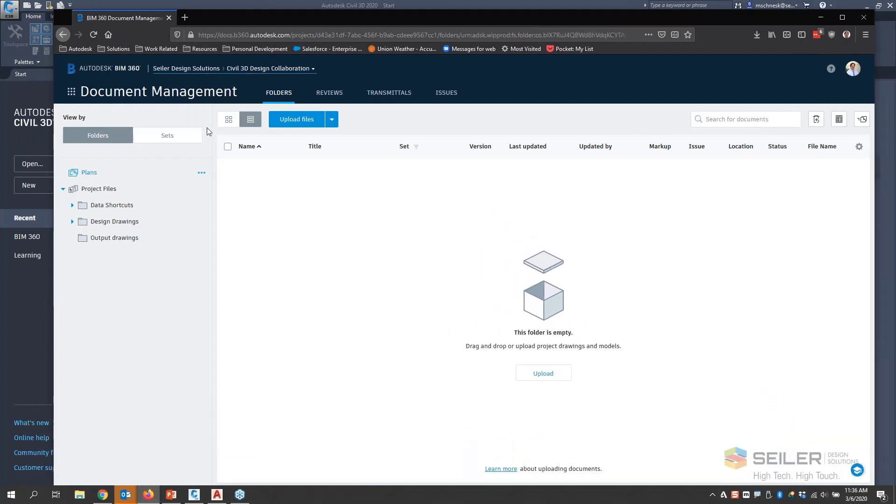
left_click(74, 91)
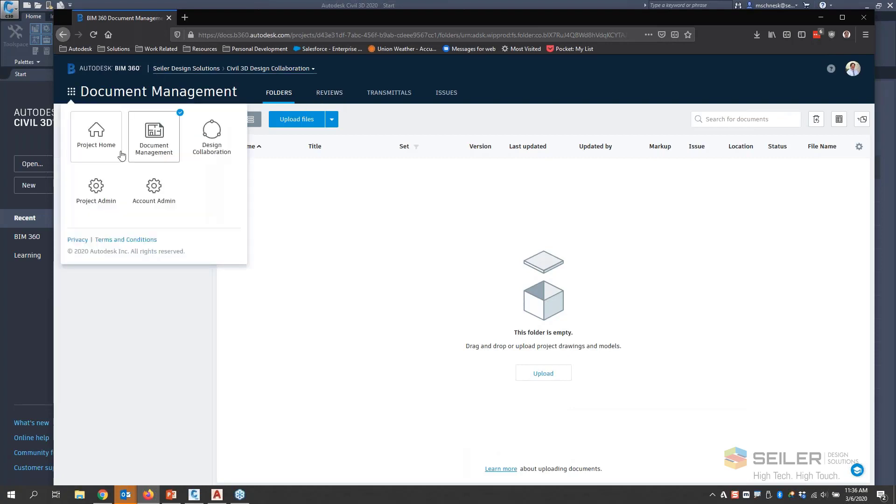
left_click(154, 183)
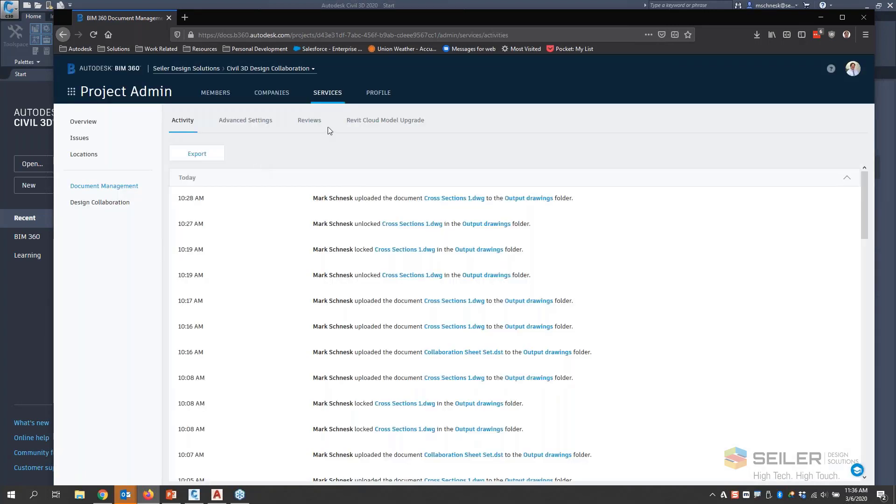
left_click(215, 92)
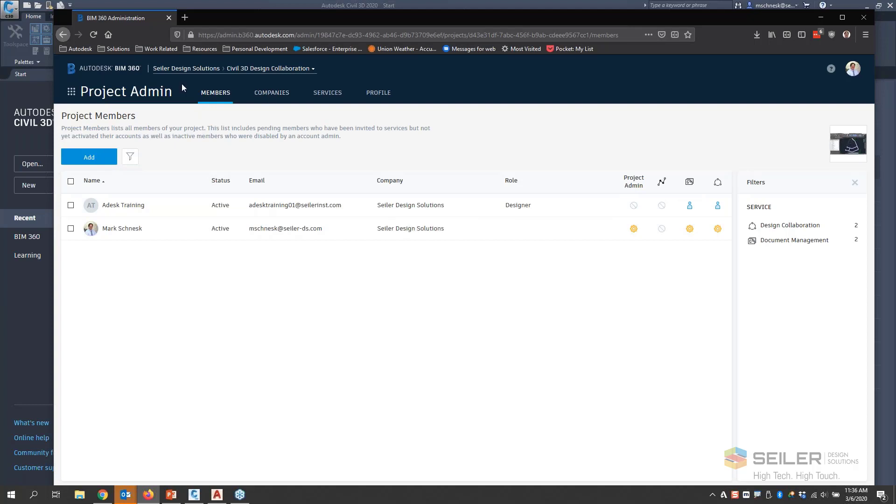
- Return to Document Management, look through the Design Drawings and Data Shortcuts subfolders, and view the files in the Output drawings folder
left_click(70, 91)
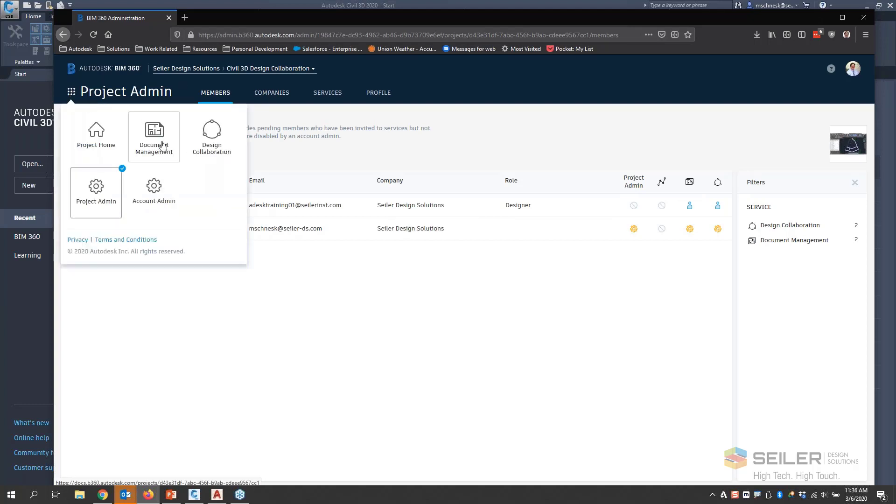
left_click(160, 138)
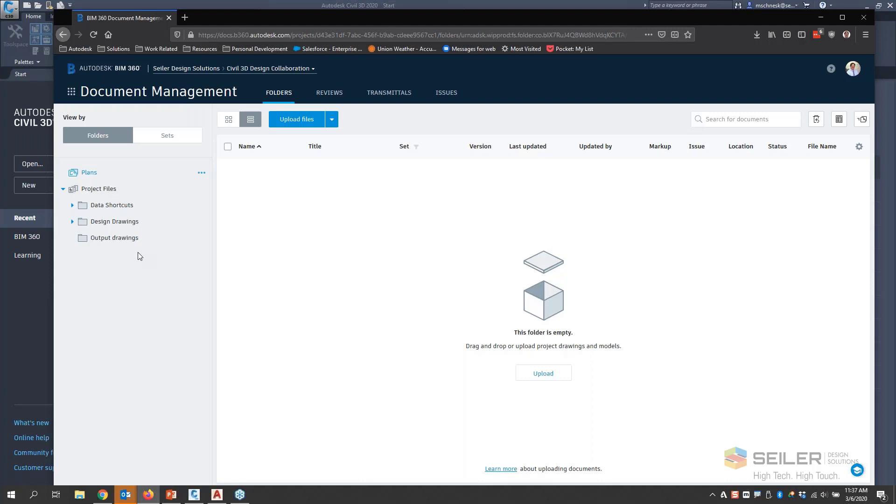
left_click(72, 222)
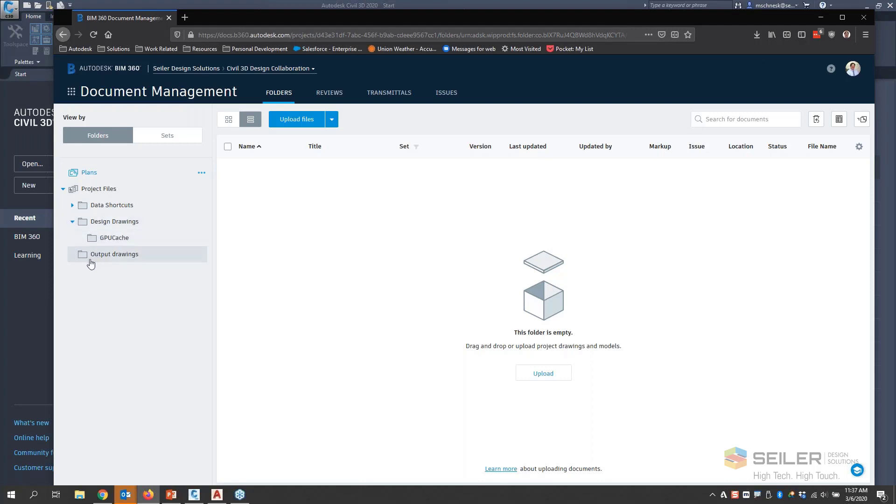
left_click(74, 205)
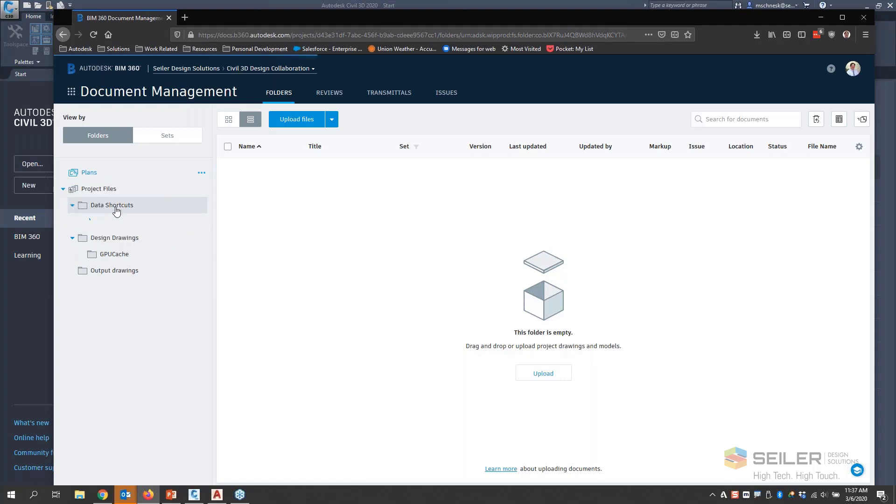
left_click(94, 273)
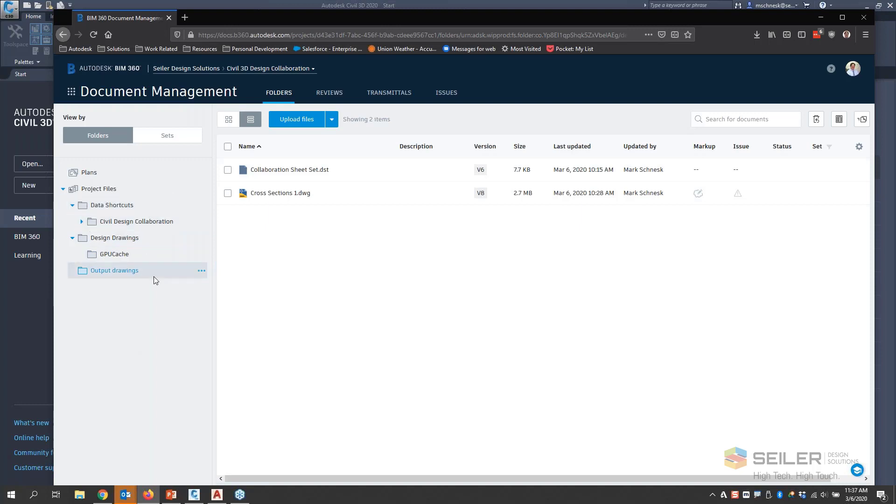
left_click(74, 239)
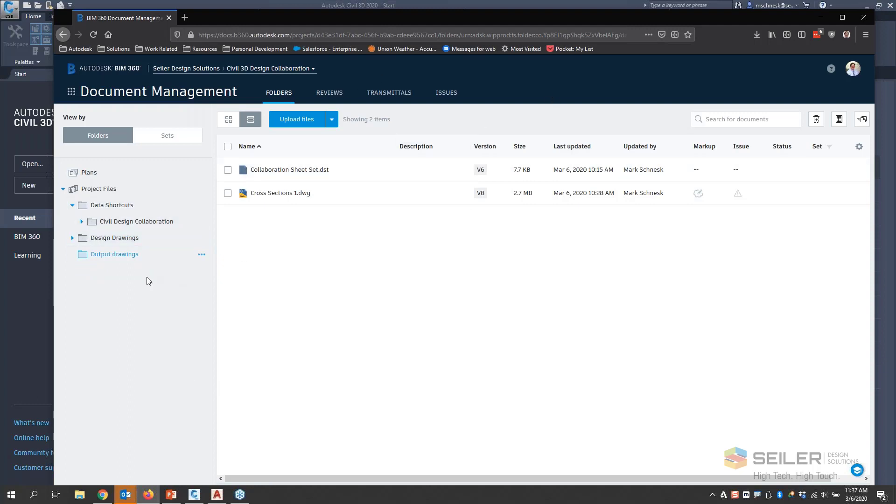
left_click(34, 320)
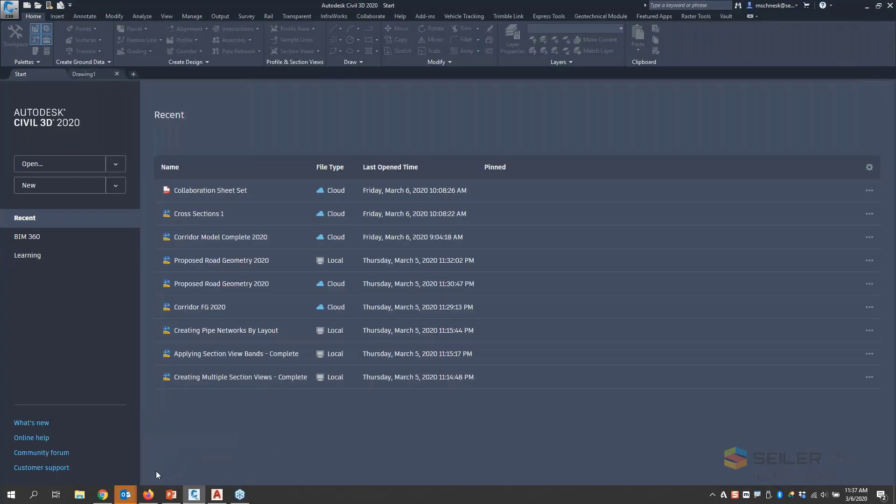
left_click(148, 496)
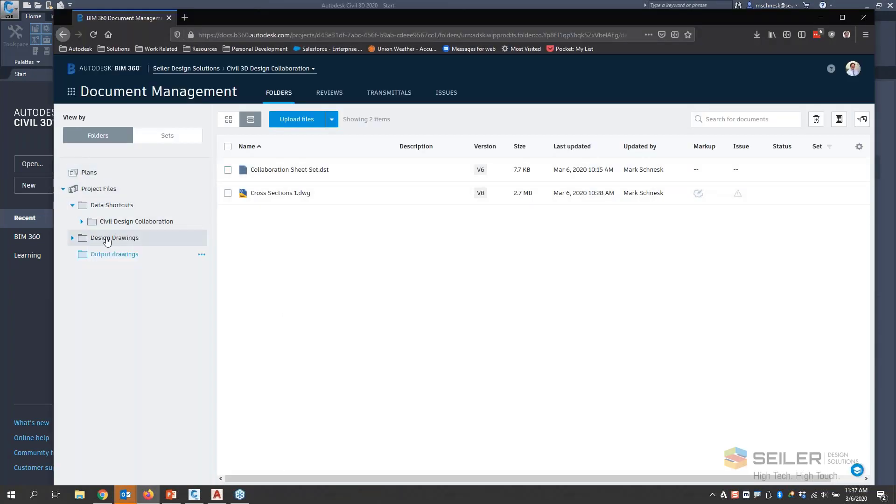
- Expand the Civil Design Collaboration folder, and check the locks on Corridor Model Complete 2020.dwg and Parcel Layout.dwg in Design Drawings
left_click(72, 237)
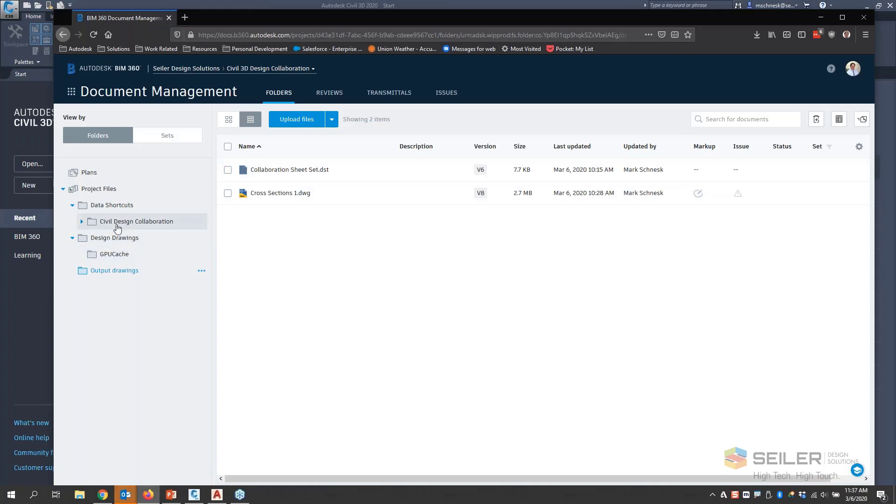
left_click(82, 222)
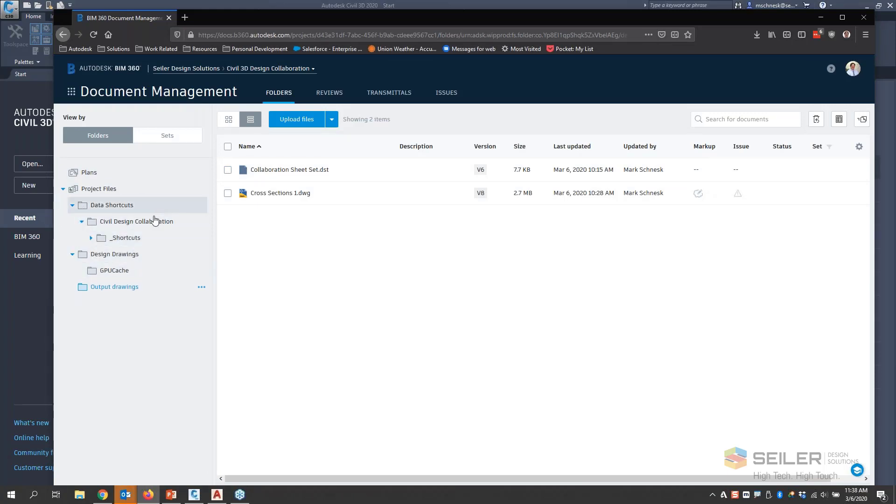
left_click(109, 255)
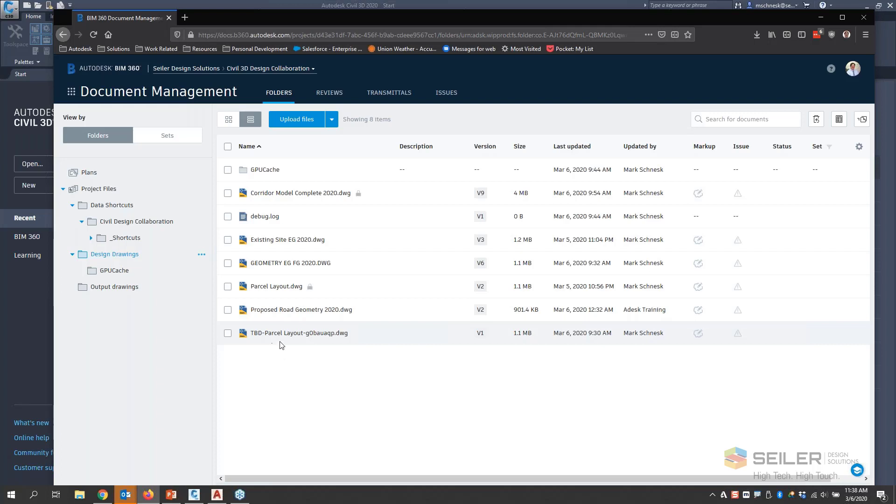
mouse_move(360, 198)
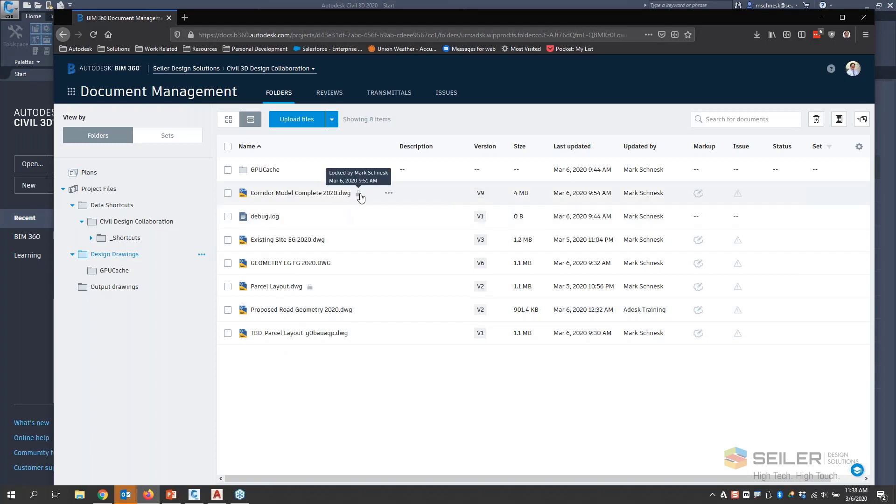
mouse_move(312, 289)
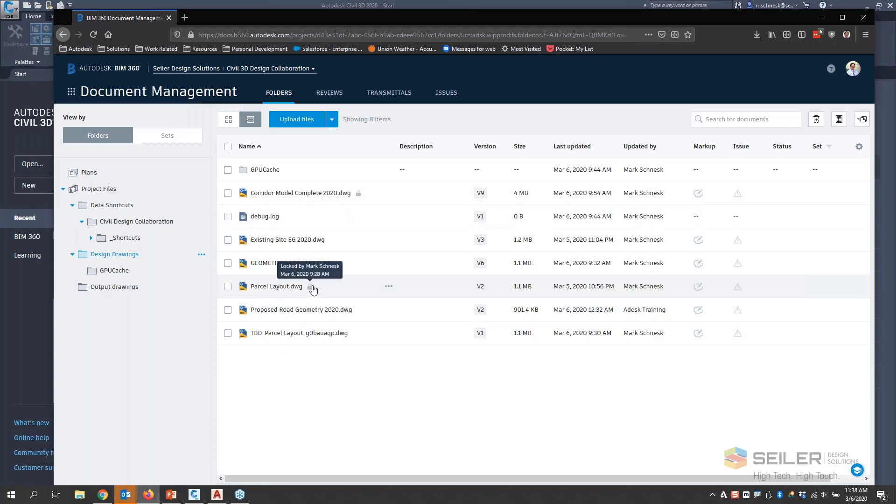
- Switch to Civil 3D and open Parcel Layout.dwg from the Design Drawings folder of the BIM 360 project
left_click(195, 496)
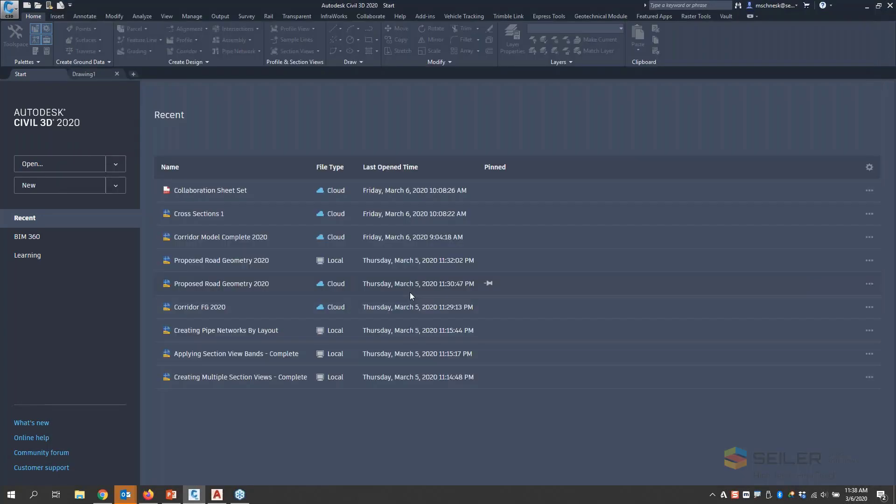
left_click(38, 235)
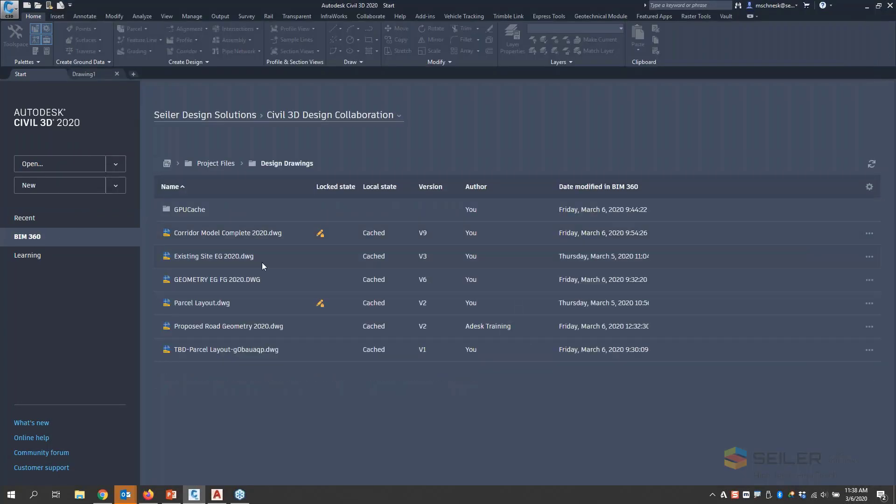
left_click(211, 304)
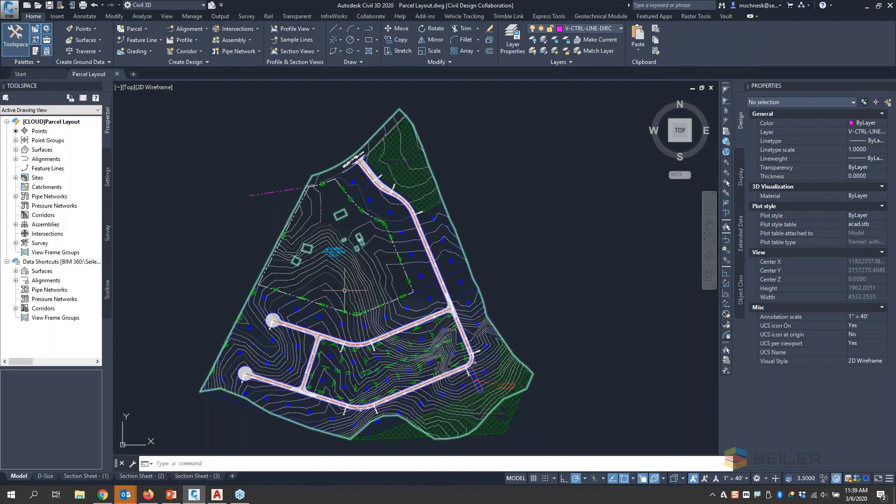
scroll(345, 290, "down", 3)
scroll(322, 271, "up", 5)
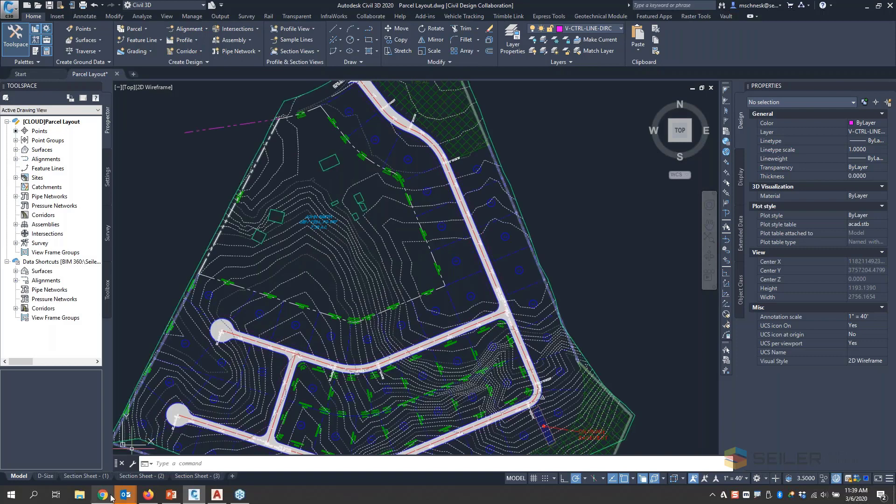
- Check the lock on Parcel Layout.dwg in BIM 360 in Firefox, and return to Civil 3D
left_click(148, 494)
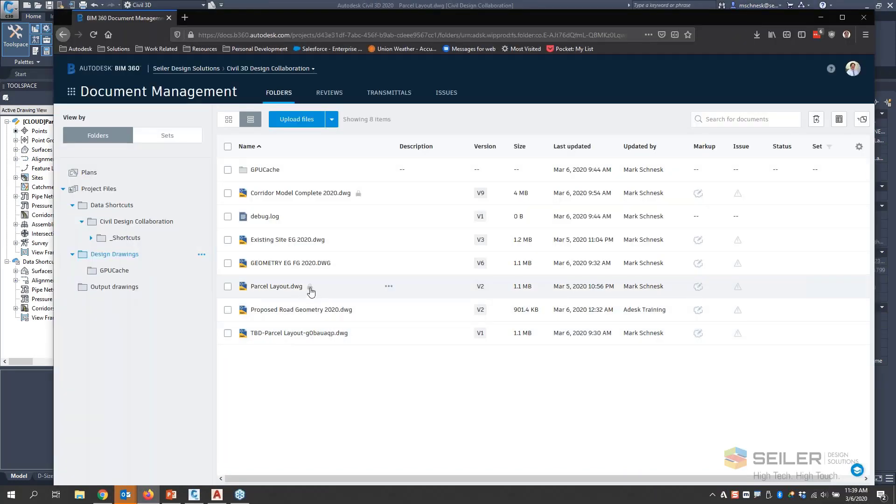
mouse_move(311, 292)
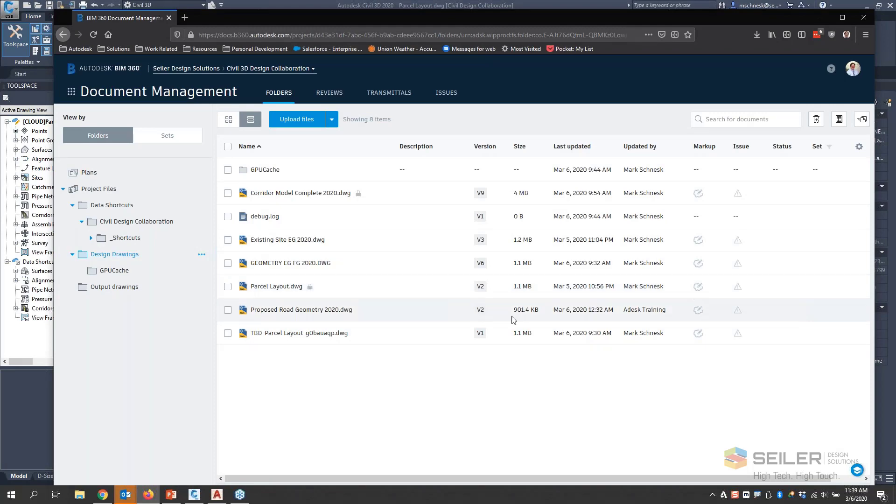
left_click(194, 495)
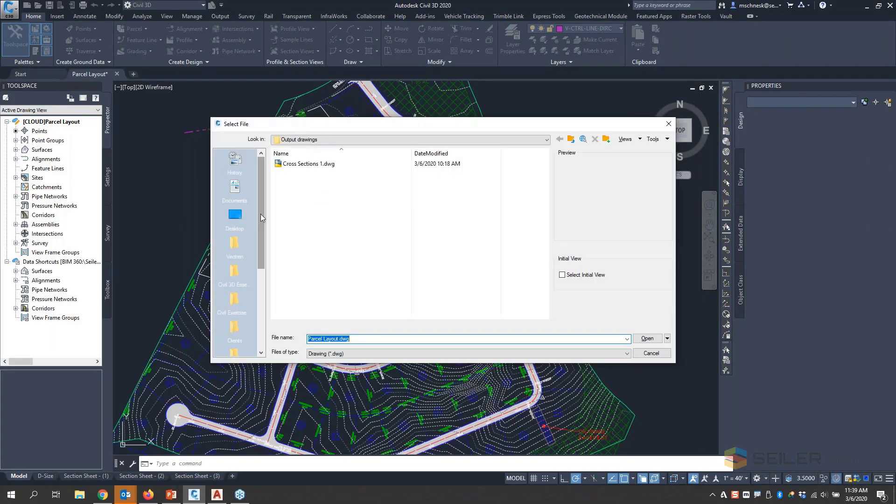
- Open Existing Site EG 2020.dwg from BIM 360, Seiler Design Solutions, Civil 3D Design Collaboration, Project Files, Design Drawings
left_click_drag(261, 214, 266, 346)
left_click(234, 330)
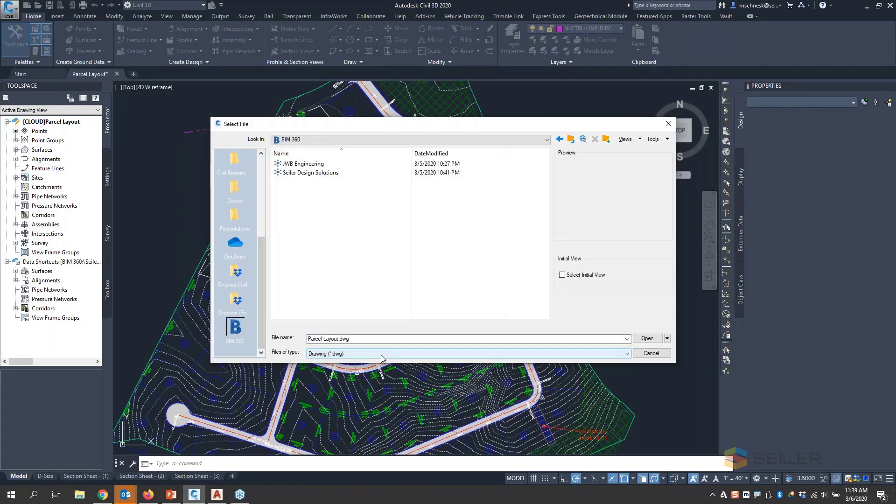
double_click(306, 173)
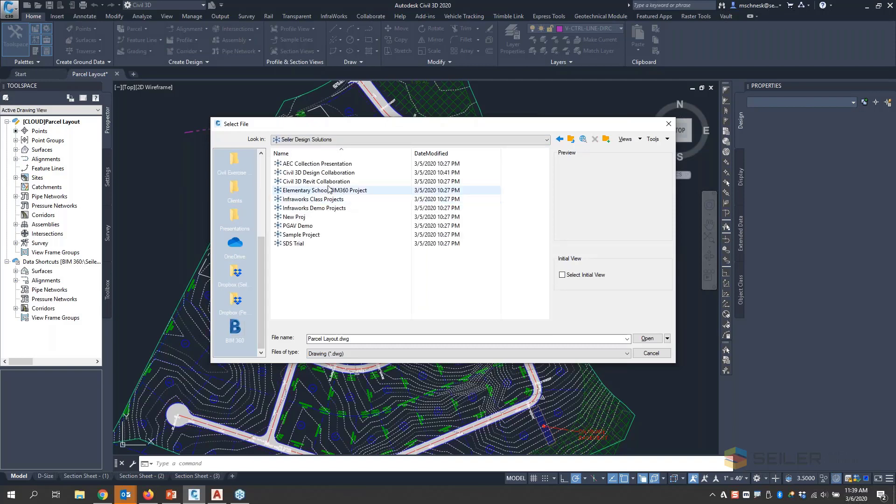
double_click(333, 176)
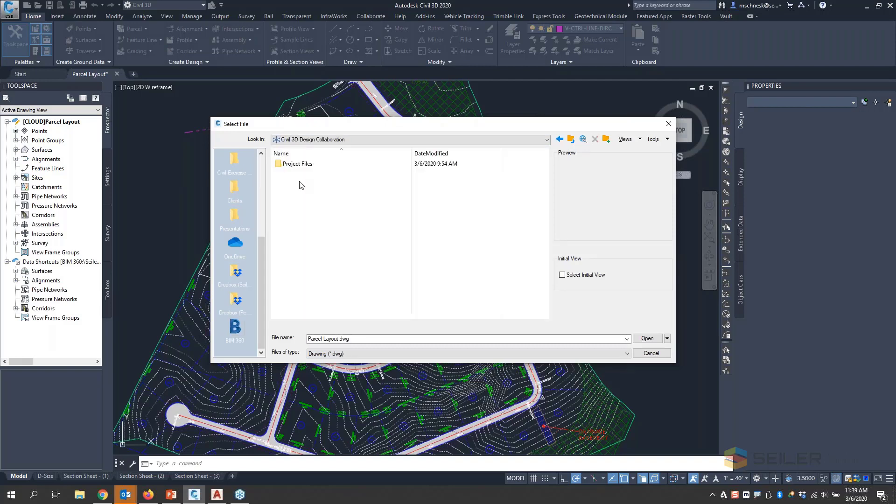
double_click(300, 166)
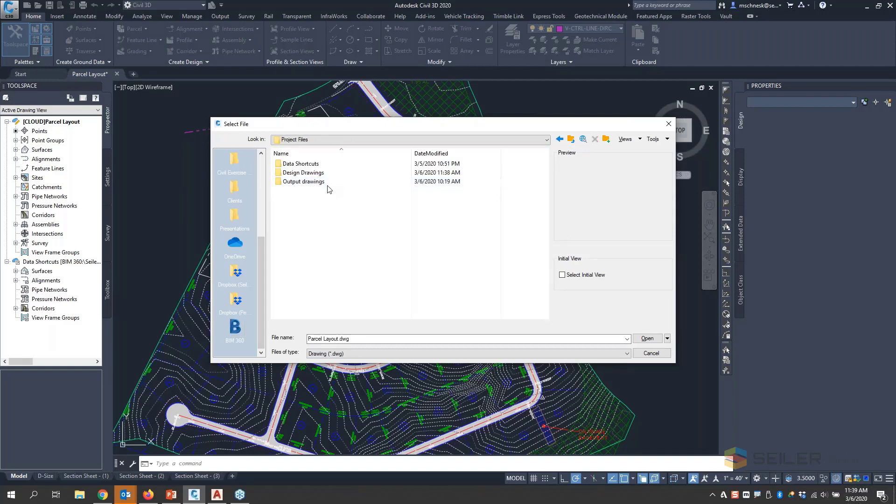
double_click(304, 173)
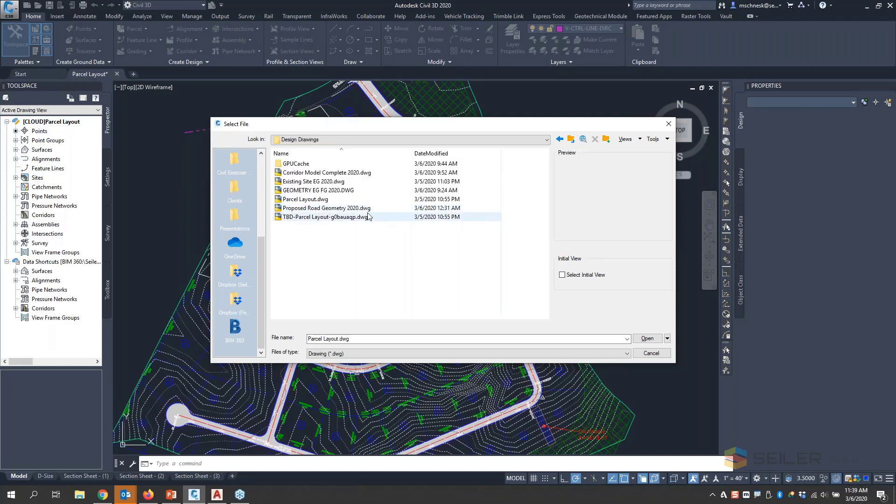
left_click(314, 185)
key("Return")
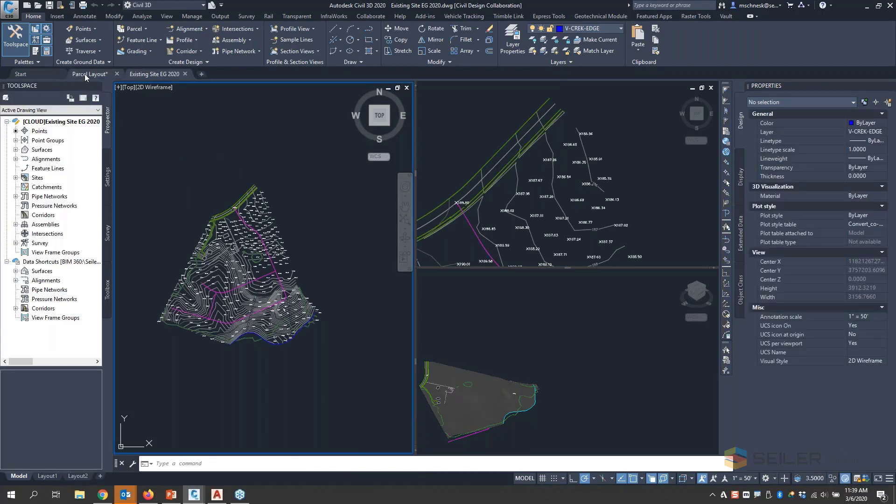
- Switch to Firefox to check the drawing locks in Design Drawings in BIM 360, and return to the Existing Site EG 2020 drawing in Civil 3D
mouse_move(85, 73)
left_click(104, 497)
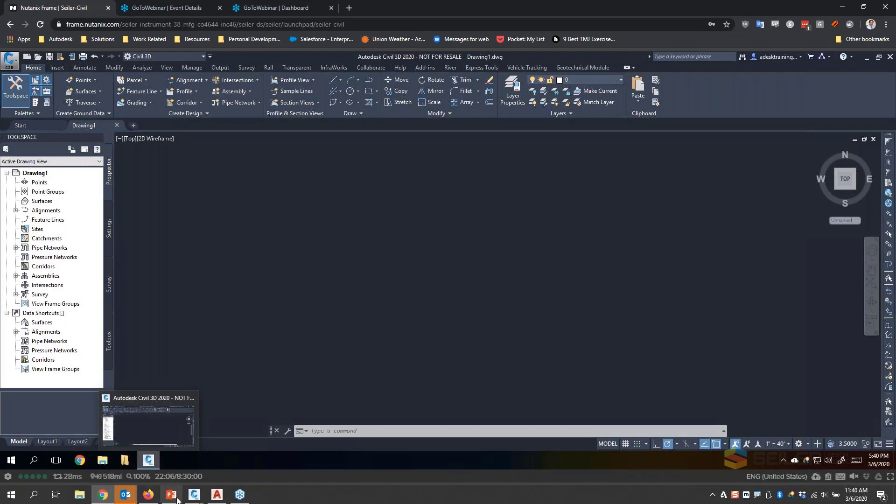
left_click(194, 496)
left_click(155, 498)
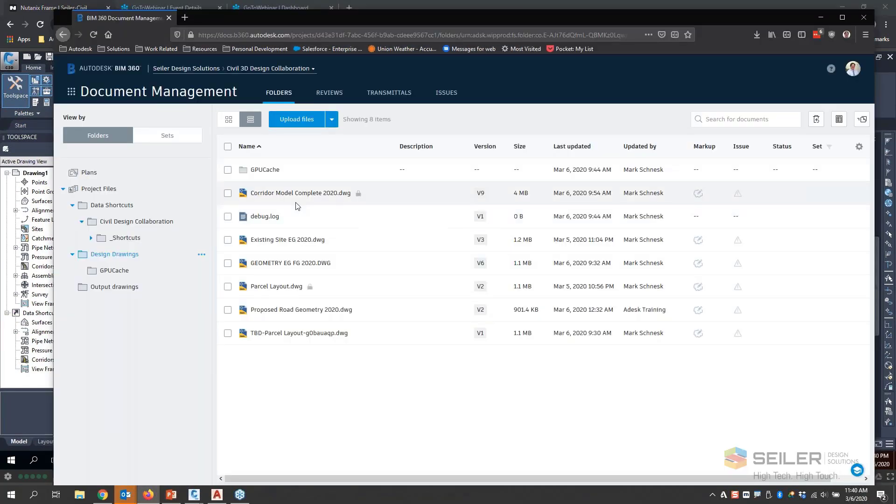
left_click(103, 495)
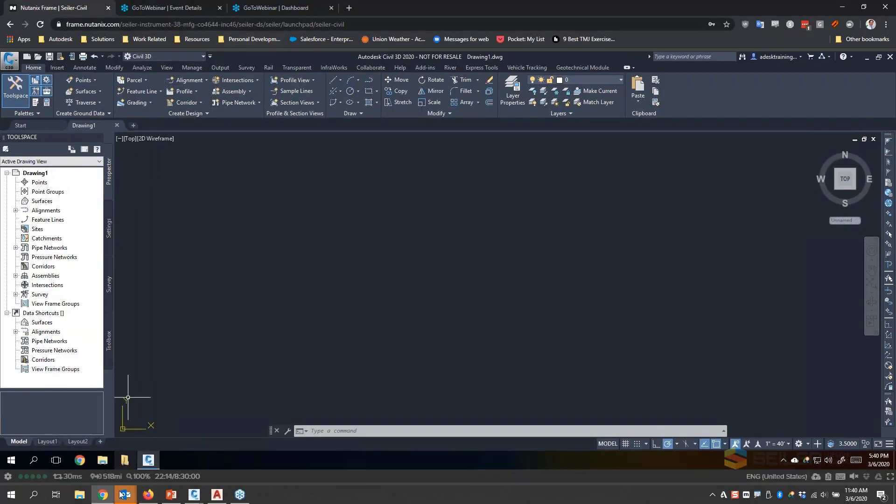
mouse_move(191, 498)
left_click(191, 423)
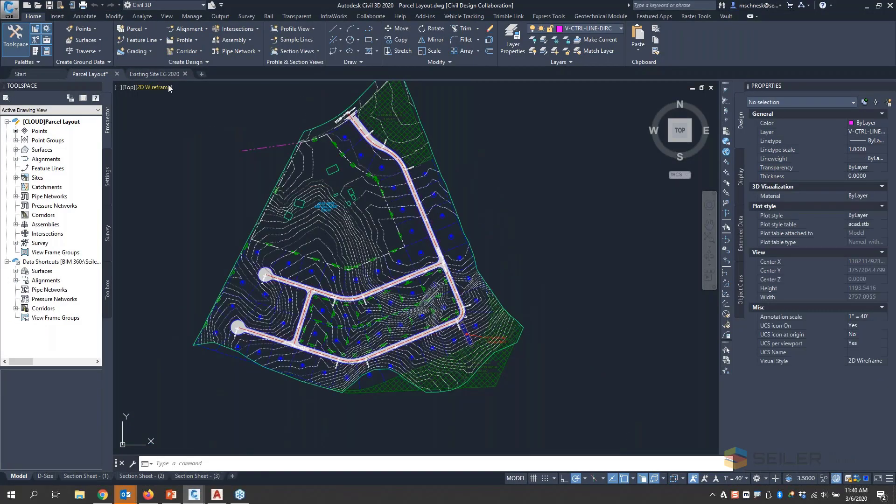
left_click(142, 74)
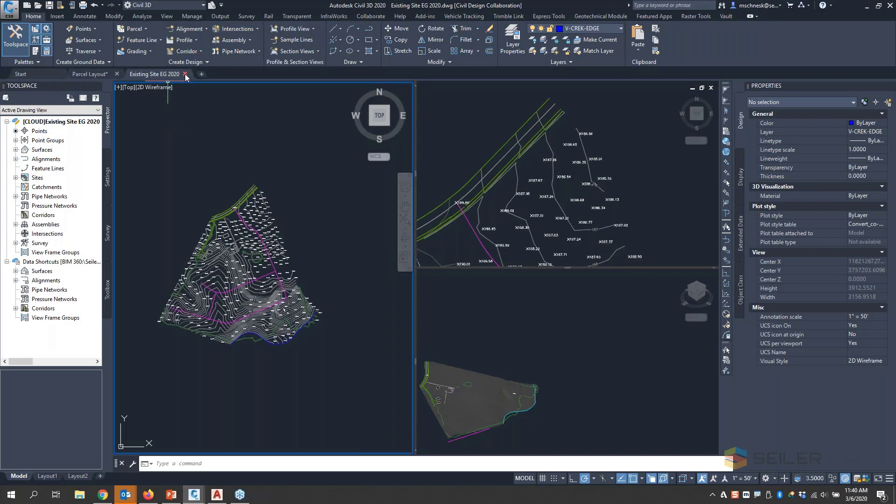
- View the pending actions of Desktop Connector, widen the list's Source column to read the entry, and close the list
right_click(724, 493)
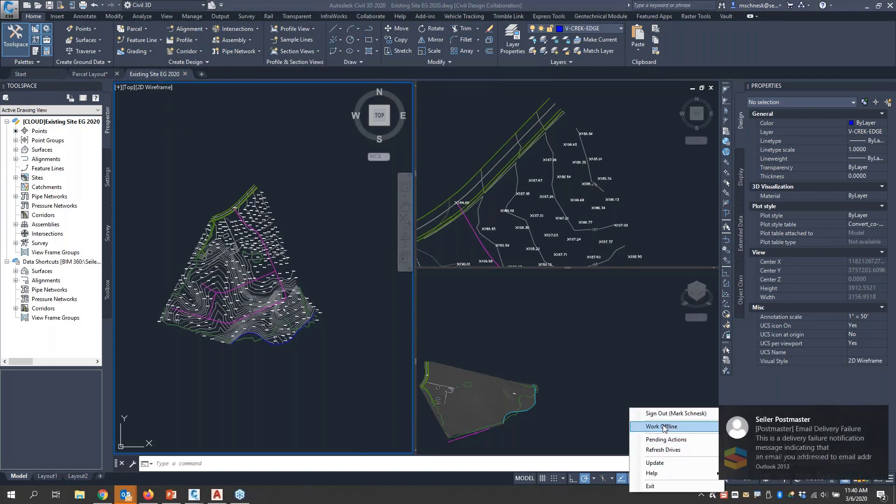
left_click(876, 421)
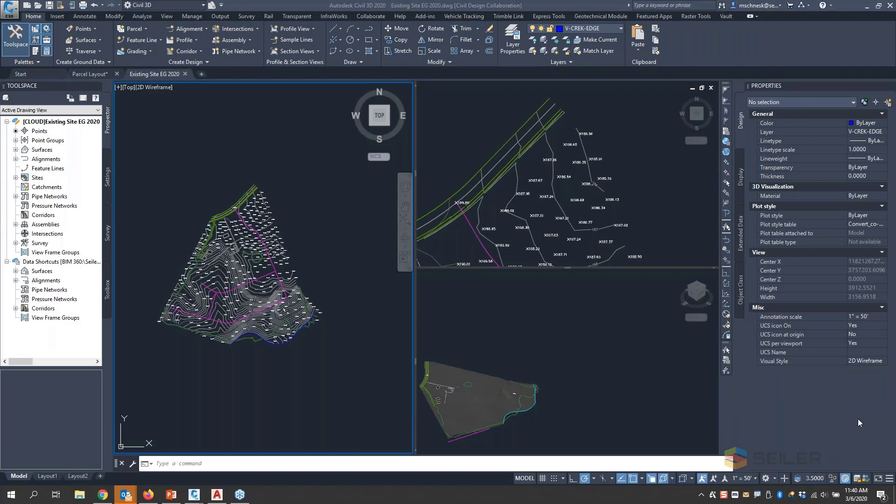
right_click(713, 498)
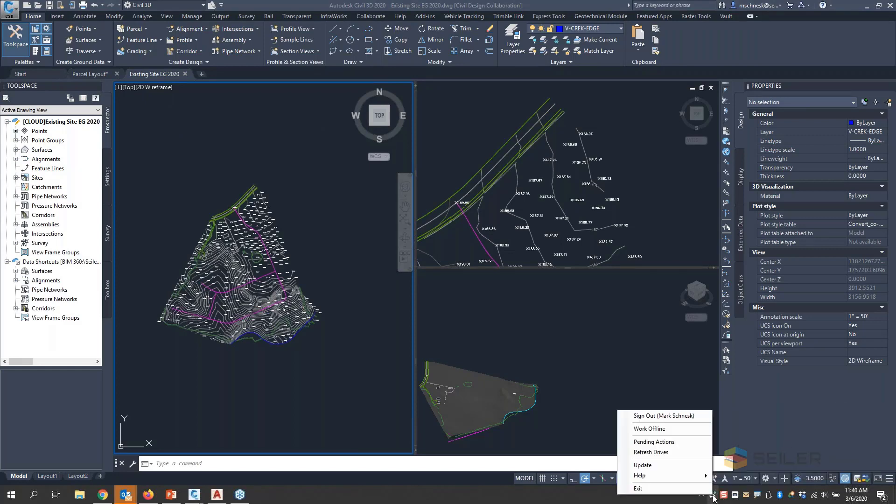
left_click(654, 442)
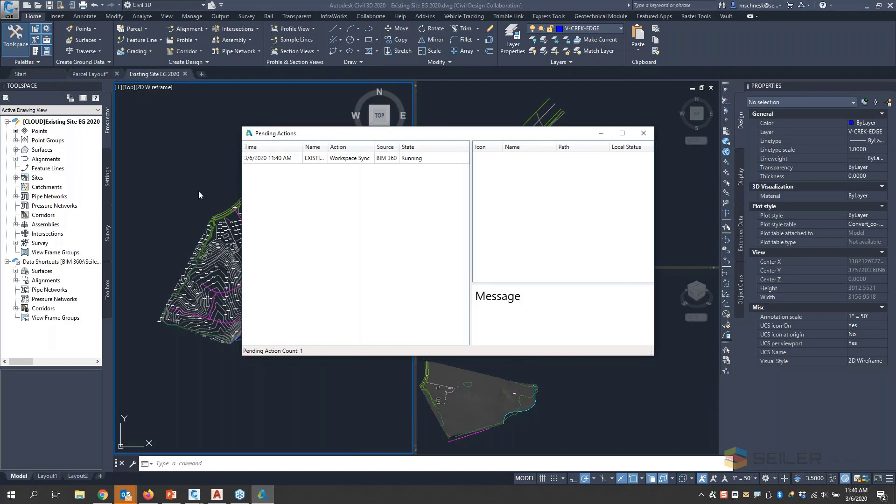
left_click_drag(300, 138, 278, 128)
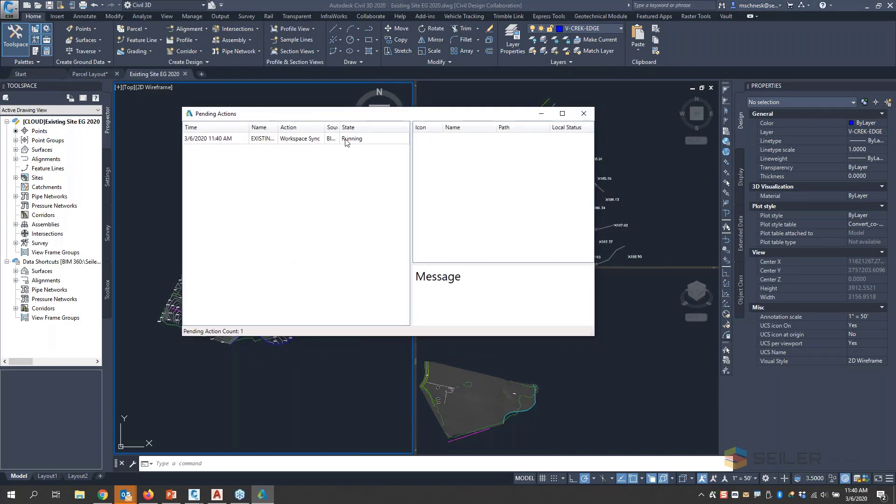
left_click_drag(344, 127, 367, 127)
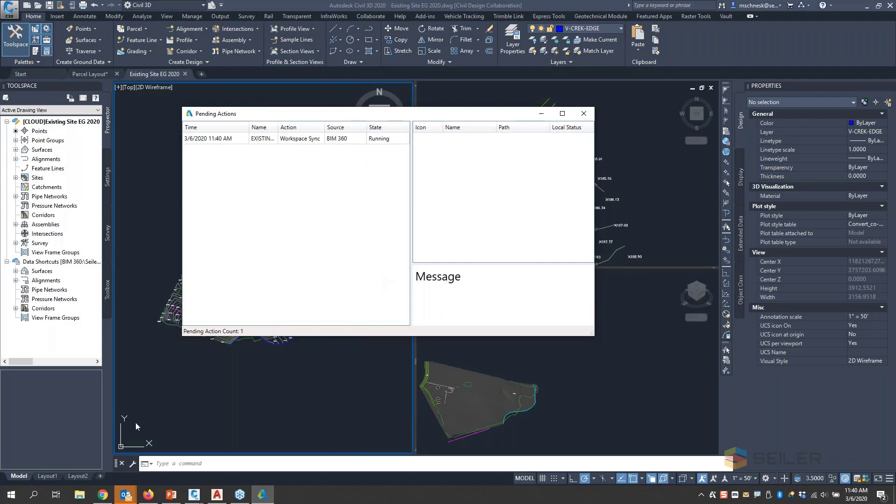
left_click(584, 114)
- Check the lock and version of Existing Site EG 2020.dwg in BIM 360 in Firefox, and return to the drawing in Civil 3D
left_click(147, 494)
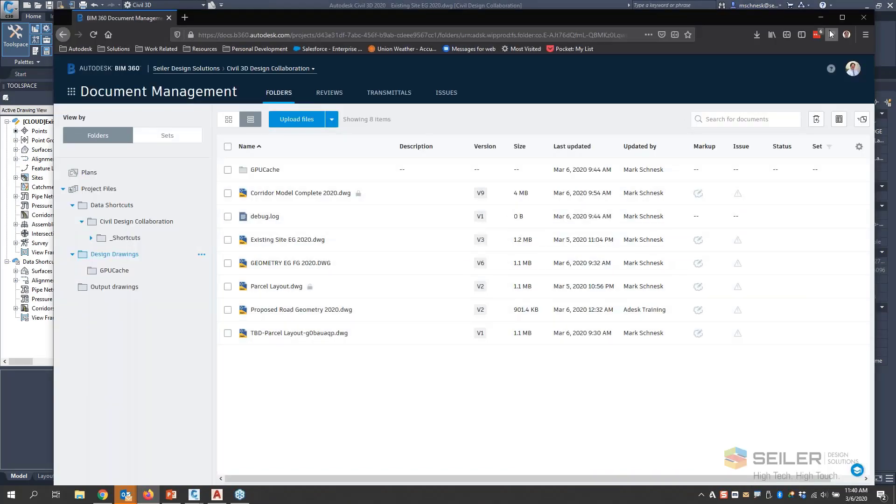
left_click(821, 17)
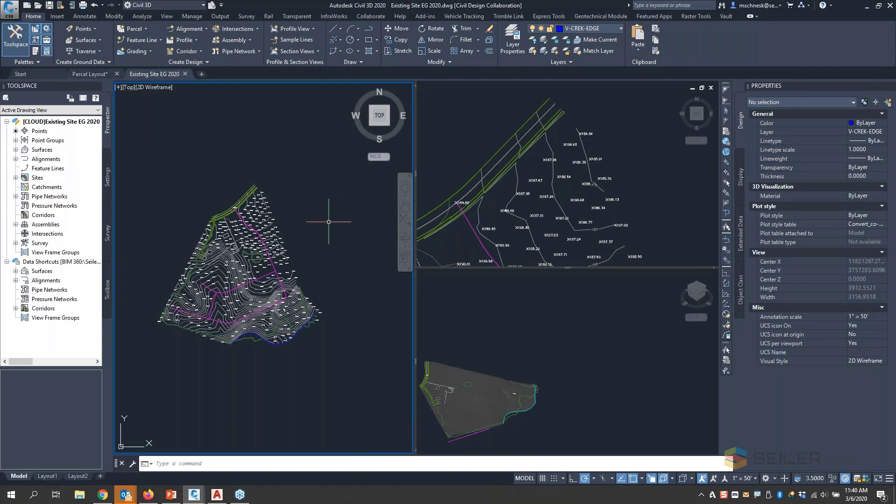
scroll(251, 232, "down", 5)
scroll(251, 239, "up", 5)
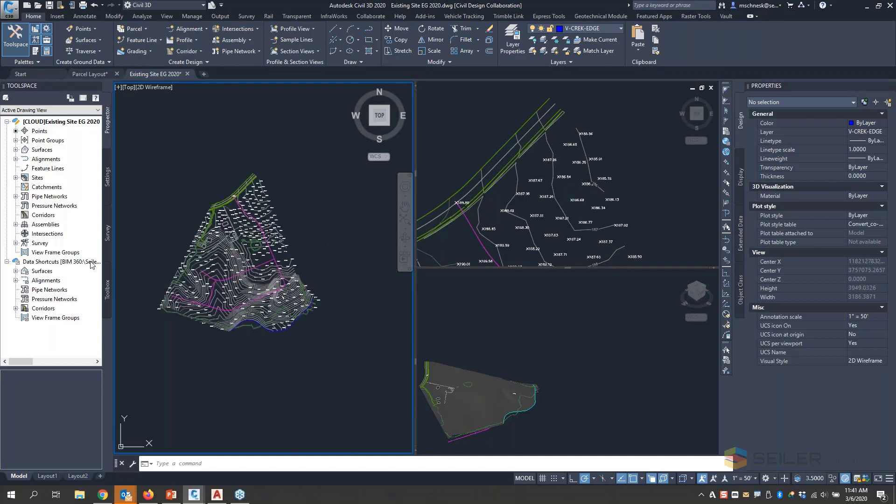
- Look over the commands for Data Shortcuts, and check the cloud lock status and path of the Existing Site EG 2020 drawing in Prospector
right_click(31, 262)
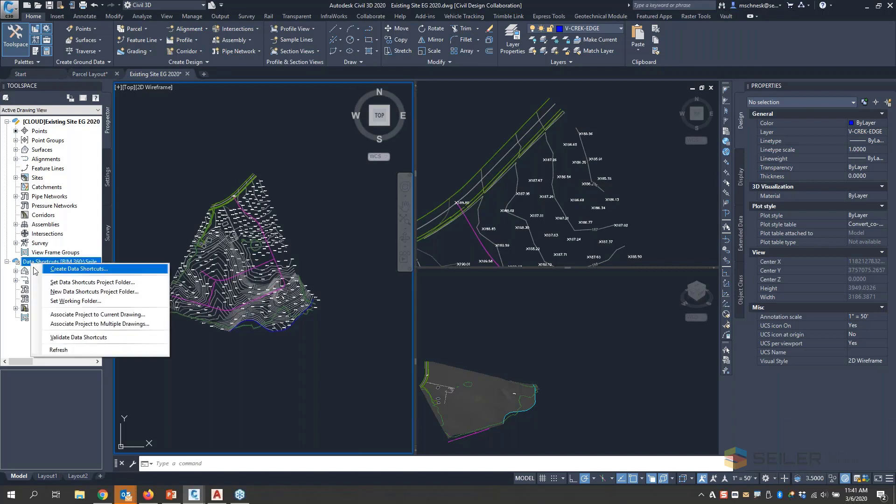
left_click(132, 241)
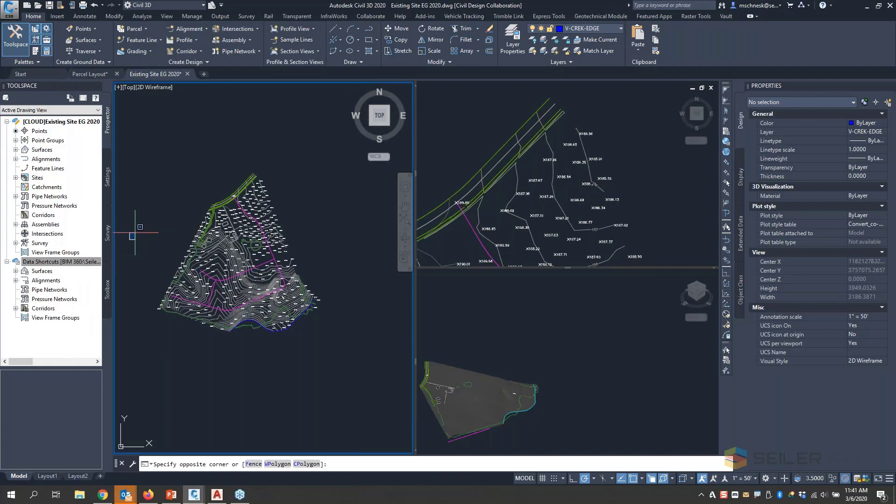
left_click(137, 233)
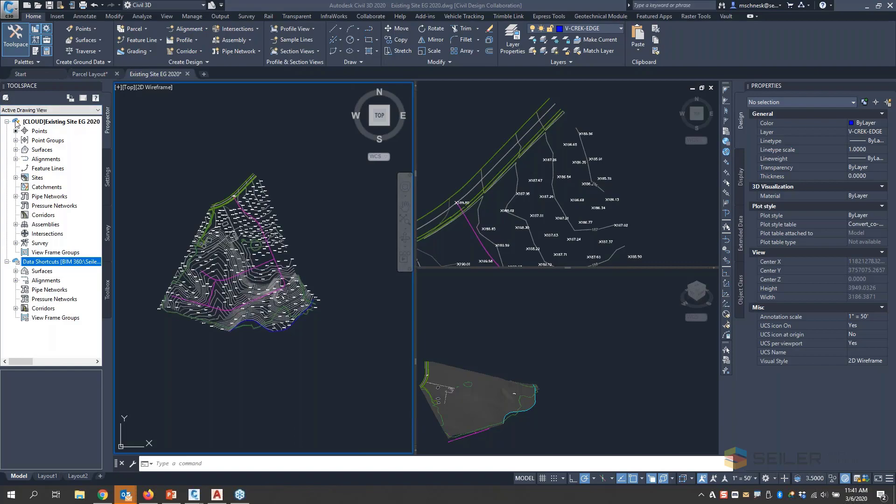
mouse_move(17, 122)
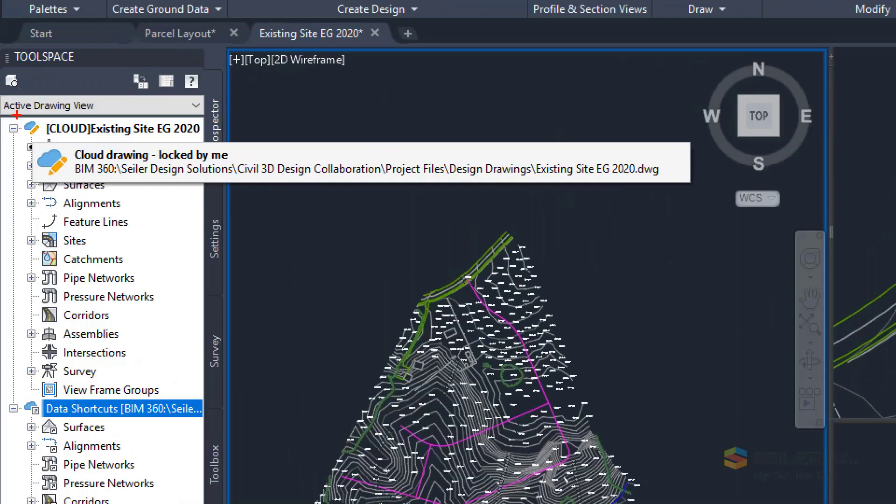
mouse_move(5, 110)
left_mouse_down()
mouse_move(94, 269)
mouse_move(3, 455)
mouse_move(4, 96)
left_mouse_up()
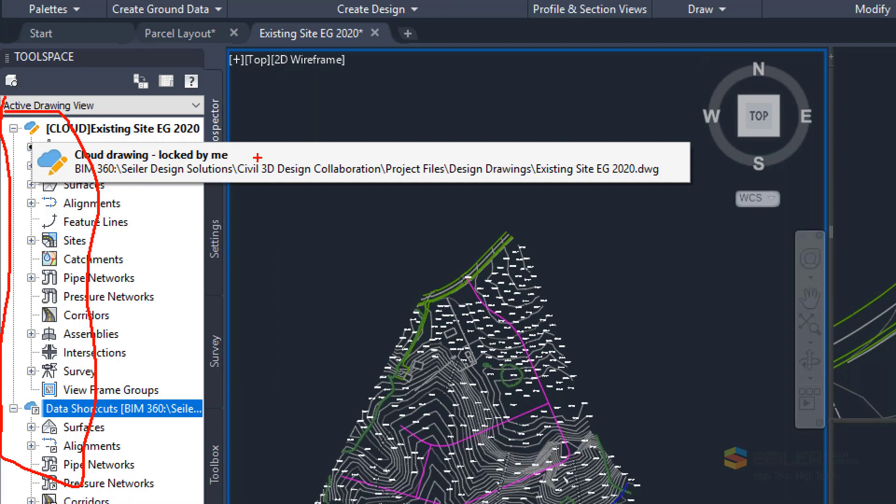
left_click_drag(256, 157, 241, 157)
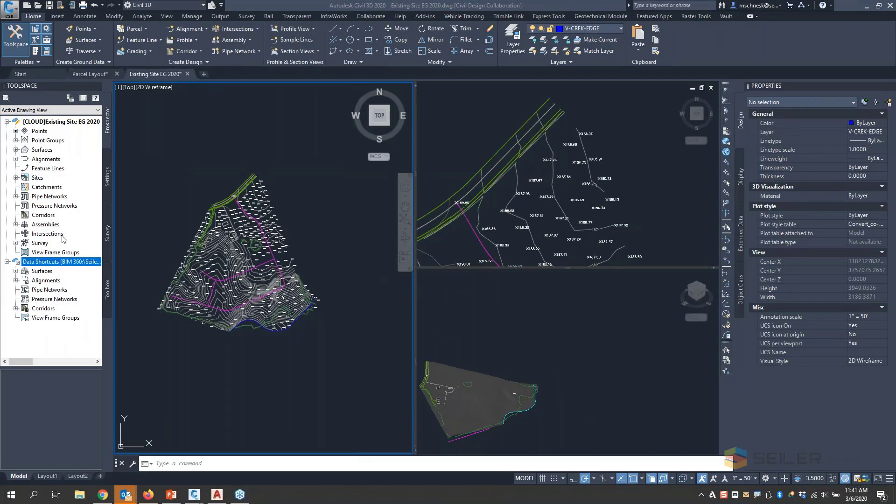
- Show how to set the data shortcuts working folder by browsing to Seiler Design Solutions in BIM 360, and cancel the selection
right_click(79, 265)
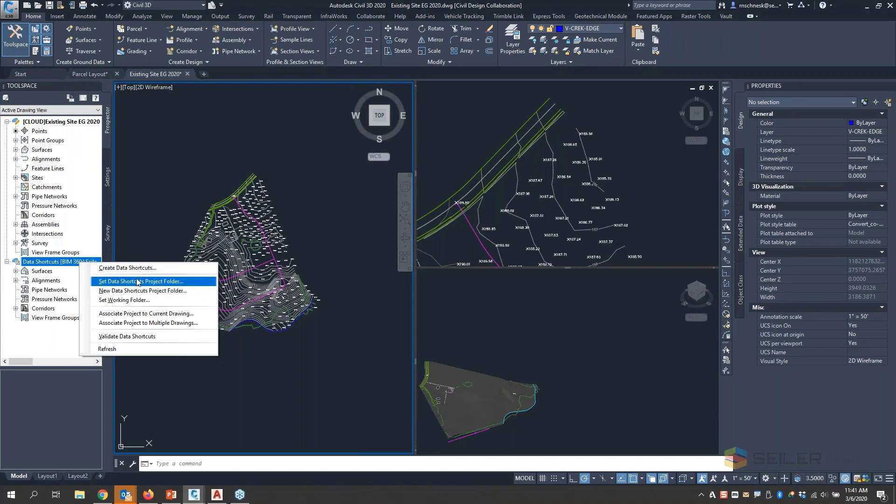
left_click(134, 300)
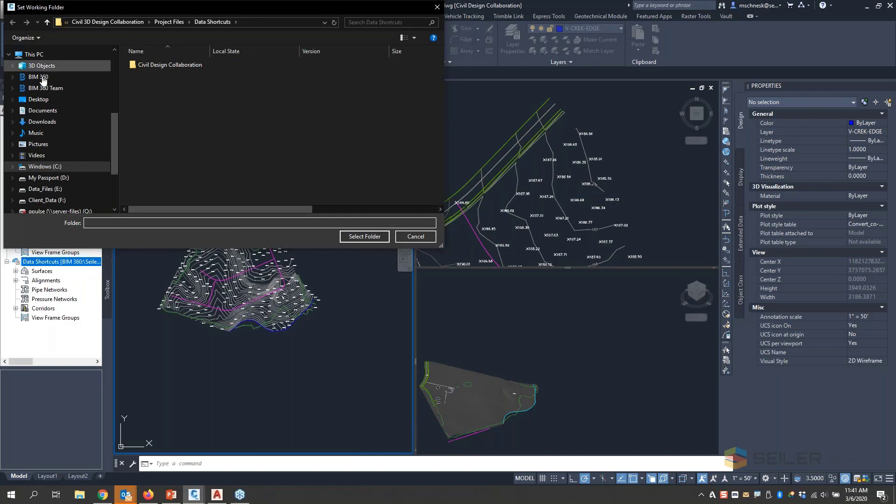
left_click_drag(116, 125, 125, 99)
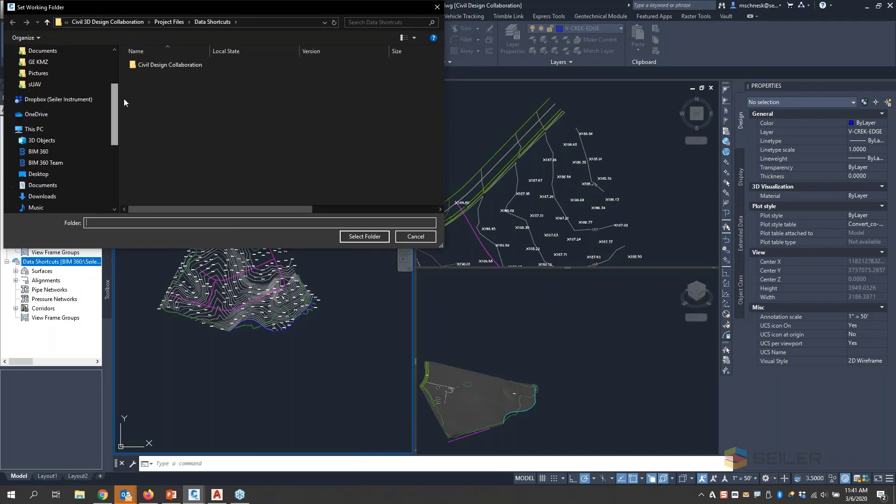
left_click(38, 152)
double_click(151, 76)
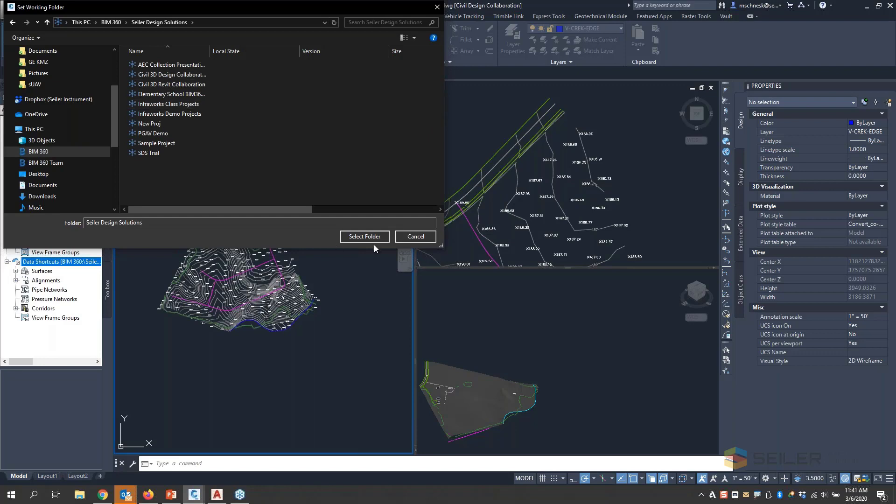
left_click(413, 242)
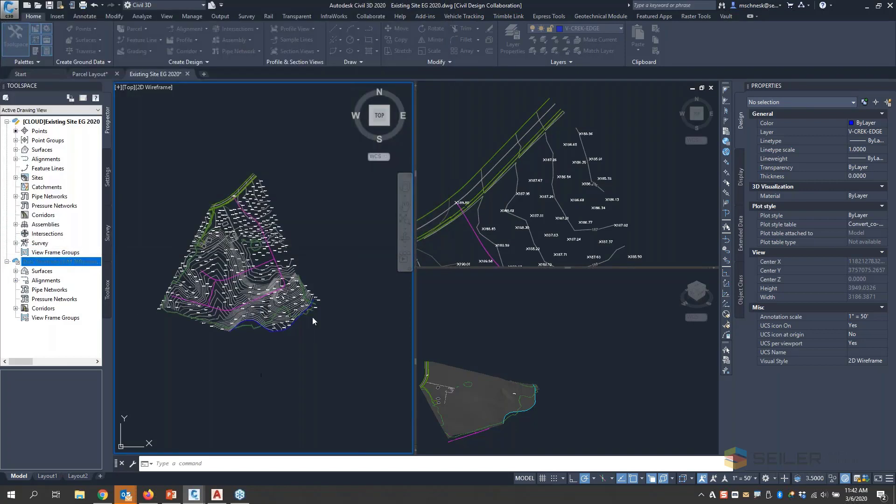
left_click(149, 396)
- Show the choice of the Civil Design Collaboration data shortcuts project folder, examine its _Shortcuts subfolders in BIM 360 in Firefox, and cancel the choice in Civil 3D
right_click(65, 264)
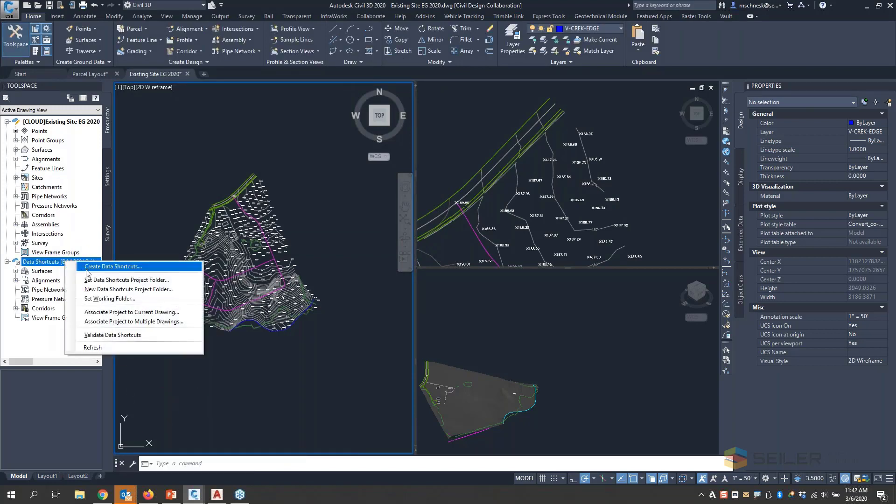
left_click(112, 280)
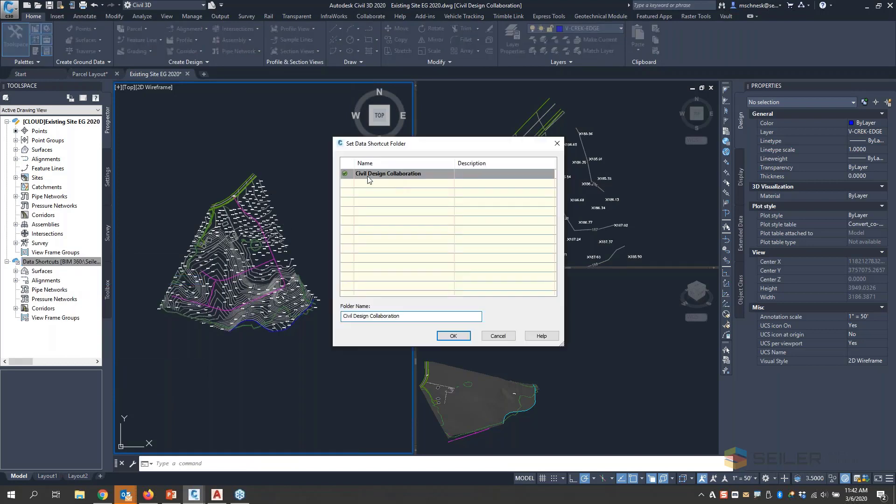
left_click(148, 495)
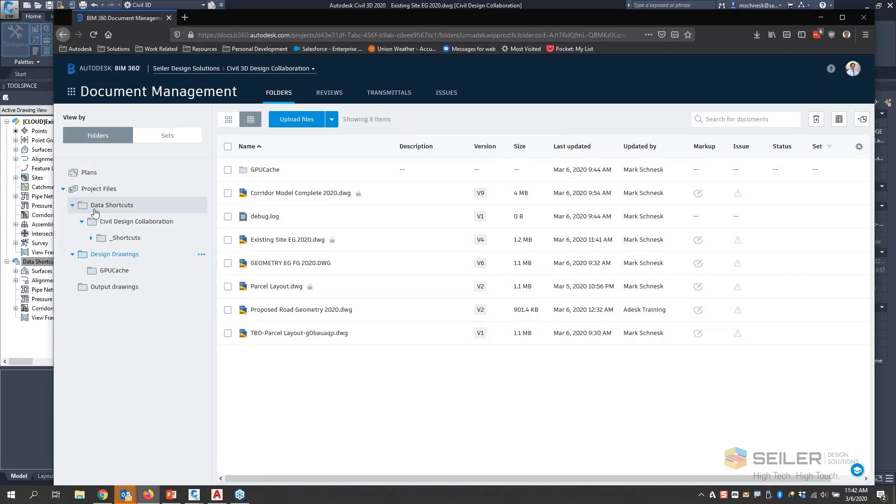
left_click(106, 207)
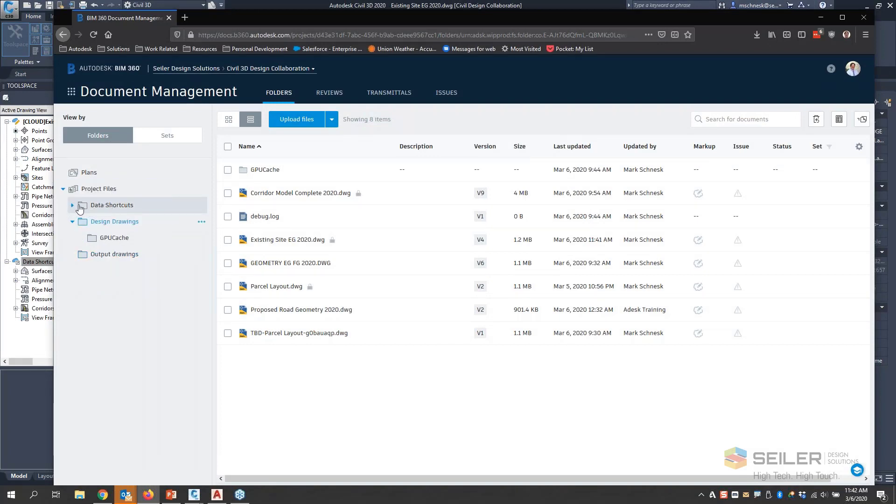
left_click(107, 208)
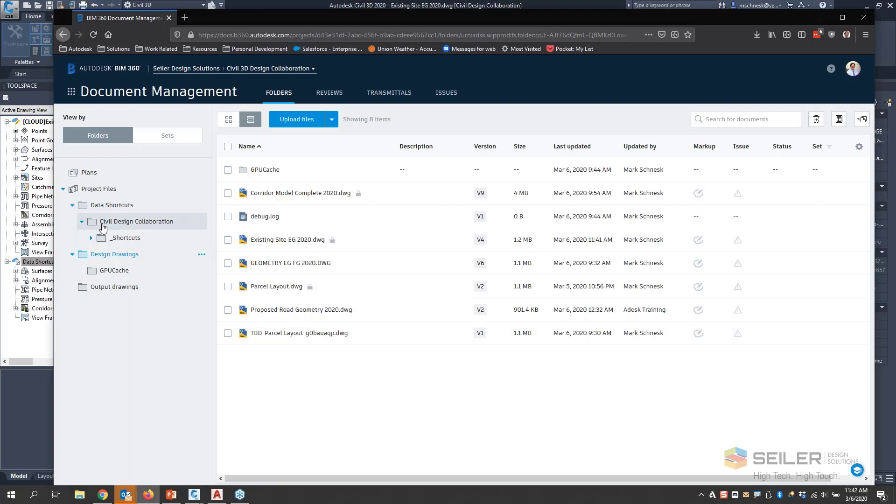
left_click(91, 239)
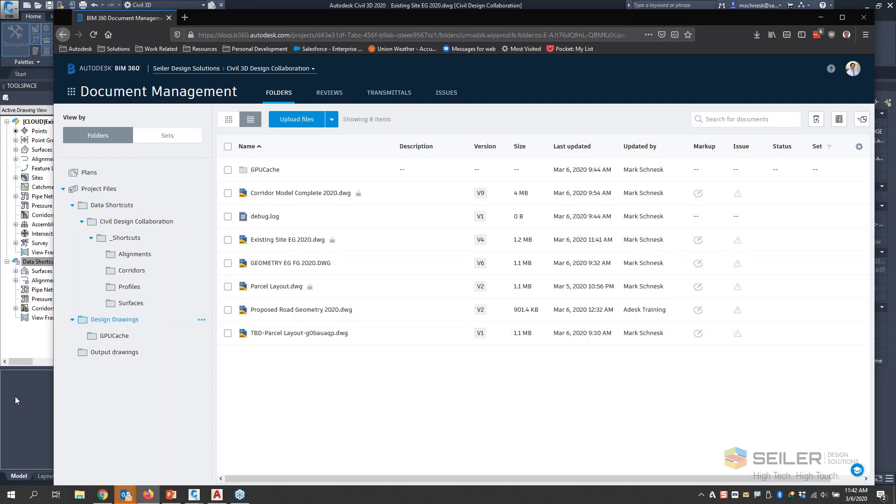
left_click(37, 390)
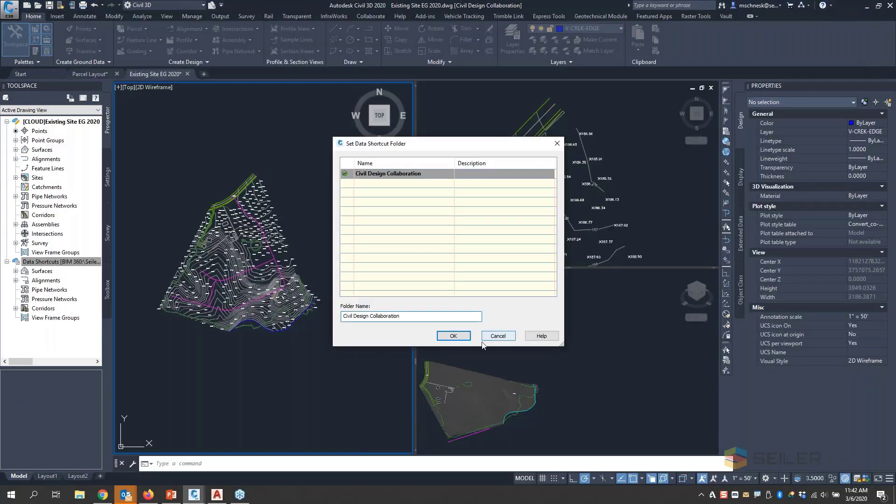
left_click(500, 337)
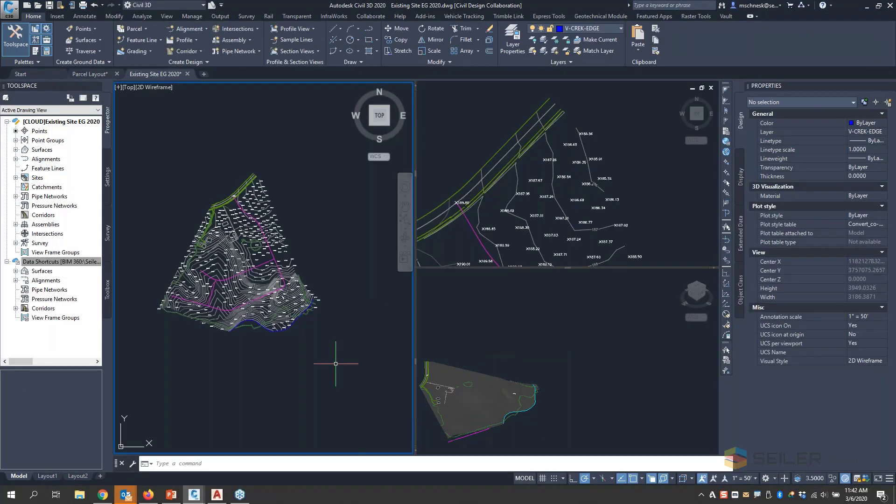
- List the surface data shortcuts, and set up a new centerline alignment for layout with the Proposed style and the All Labels set
scroll(216, 298, "down", 2)
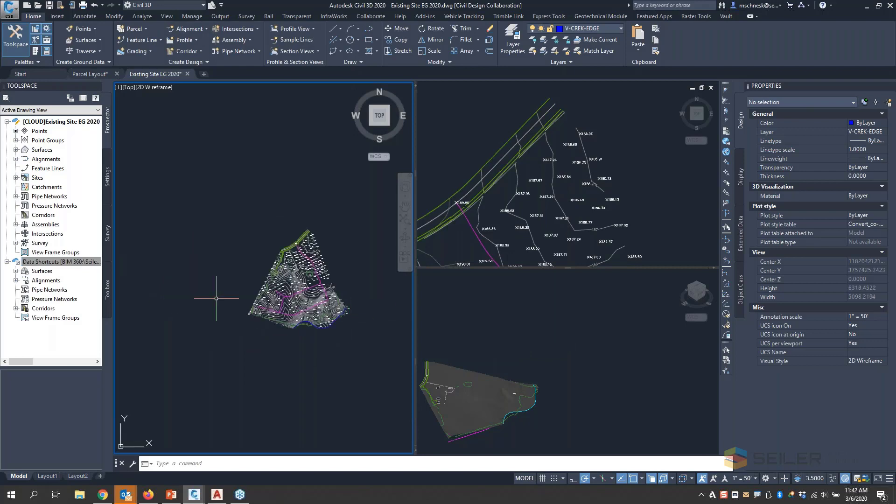
left_click(15, 271)
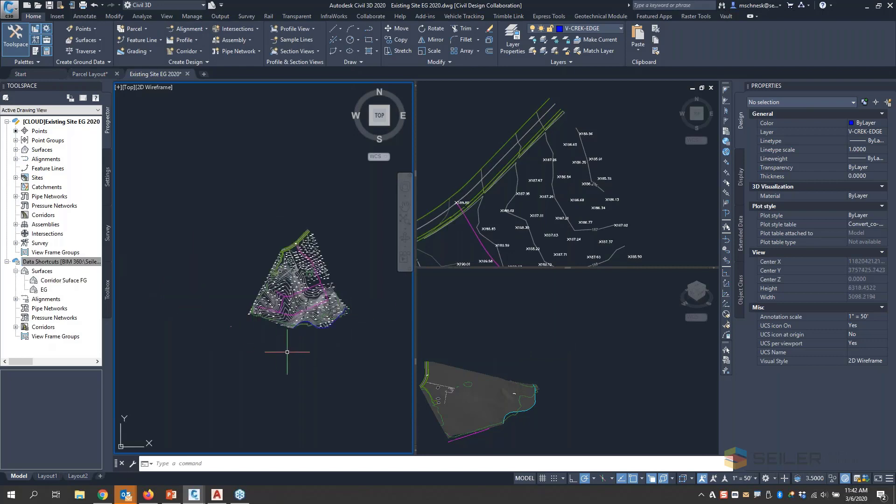
scroll(355, 308, "up", 2)
scroll(301, 198, "up", 2)
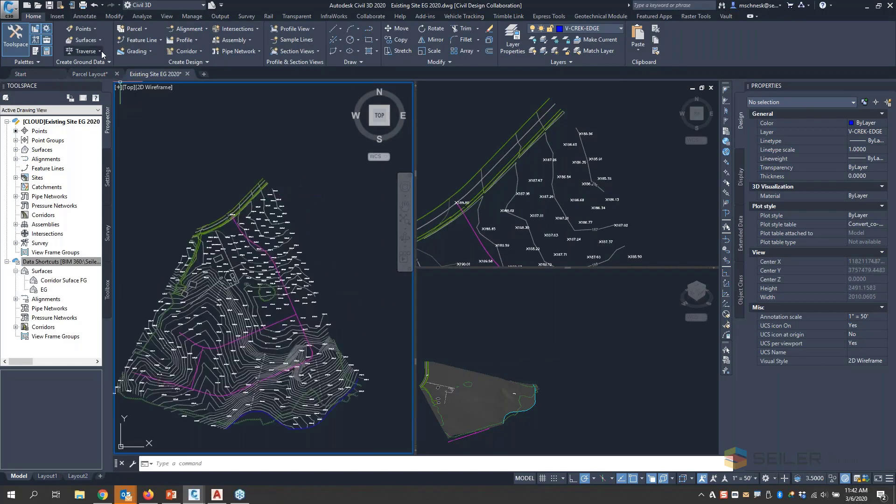
left_click(187, 28)
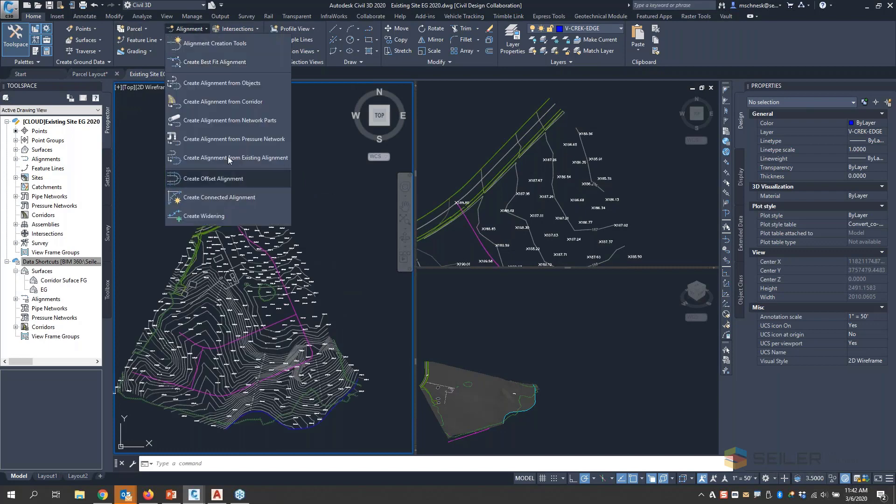
left_click(213, 44)
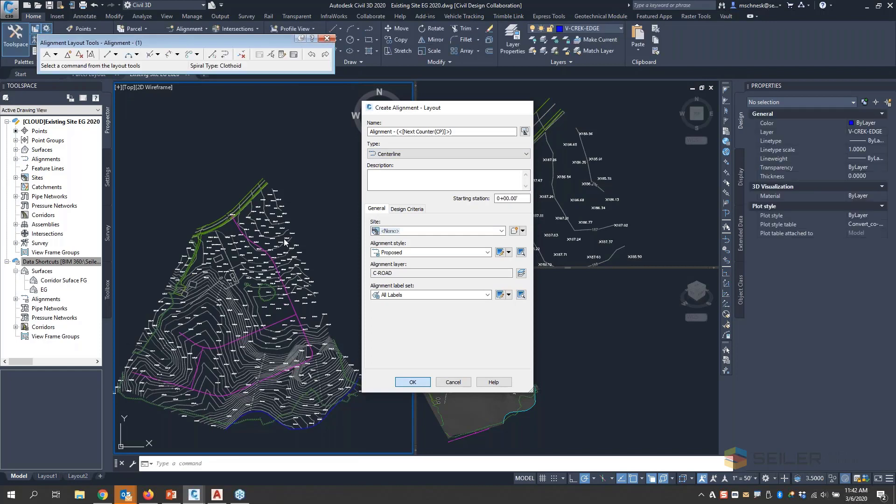
key("Return")
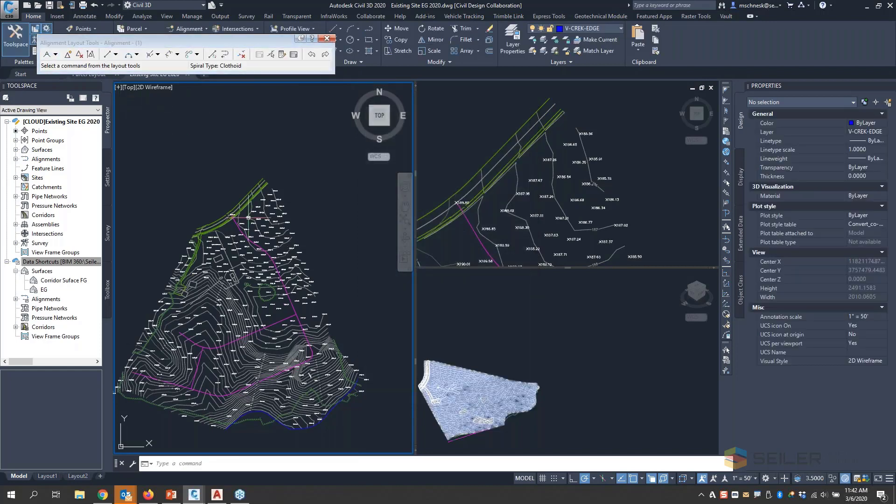
- Lay out the alignment freehand as tangents without curves, running down the site's east side from the existing road, and close the layout tools
scroll(270, 226, "up", 4)
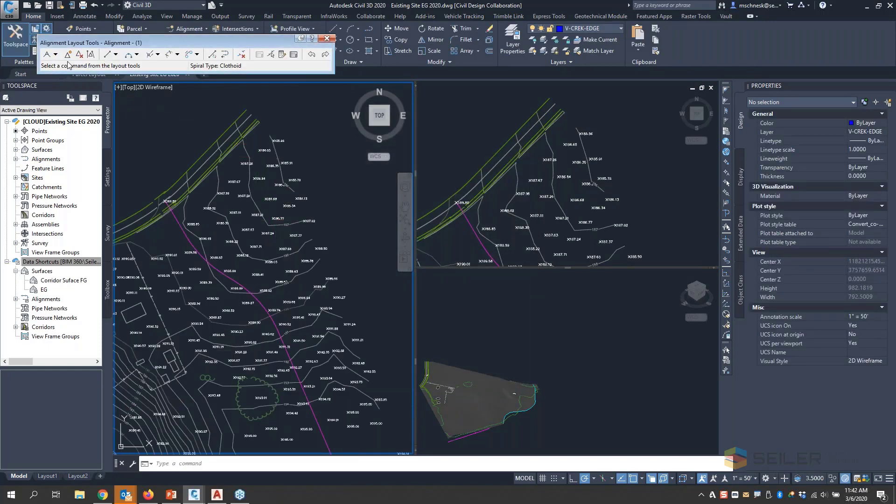
left_click(46, 54)
left_click(257, 139)
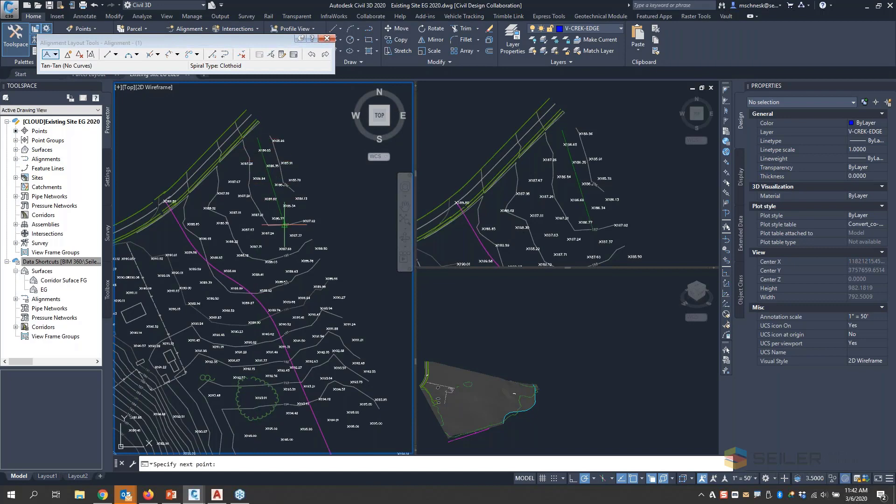
left_click(291, 332)
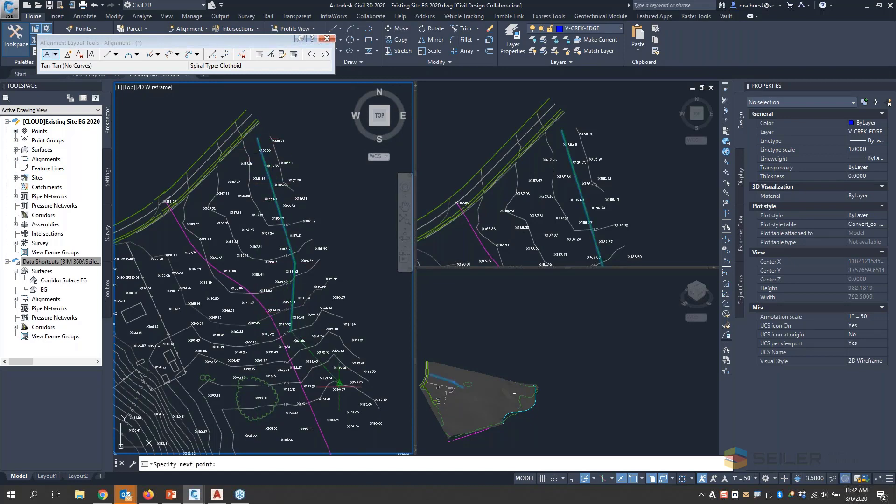
left_click(342, 390)
key("Return")
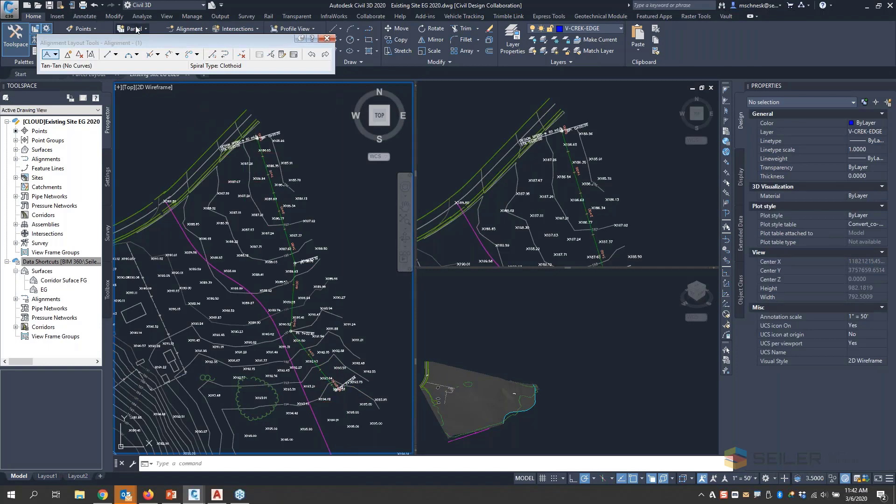
left_click(328, 39)
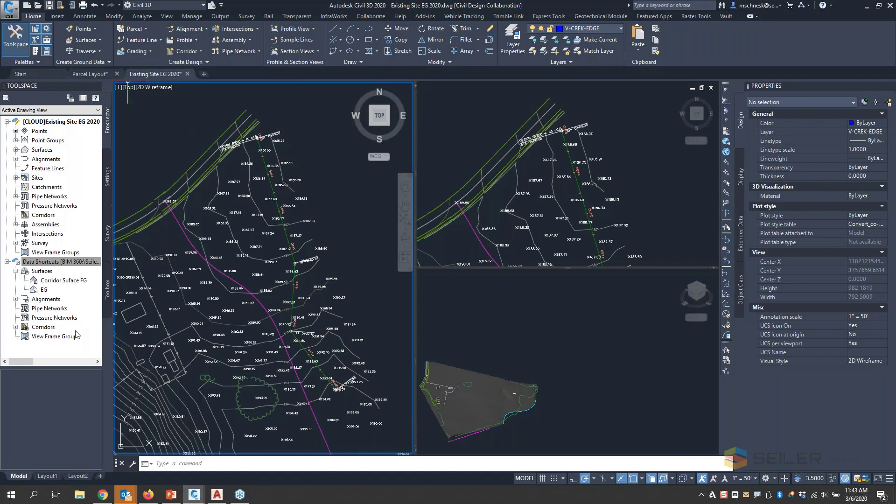
- Create a data shortcut for the new centerline alignment in the Existing Site EG 2020 drawing
scroll(338, 247, "down", 2)
right_click(57, 263)
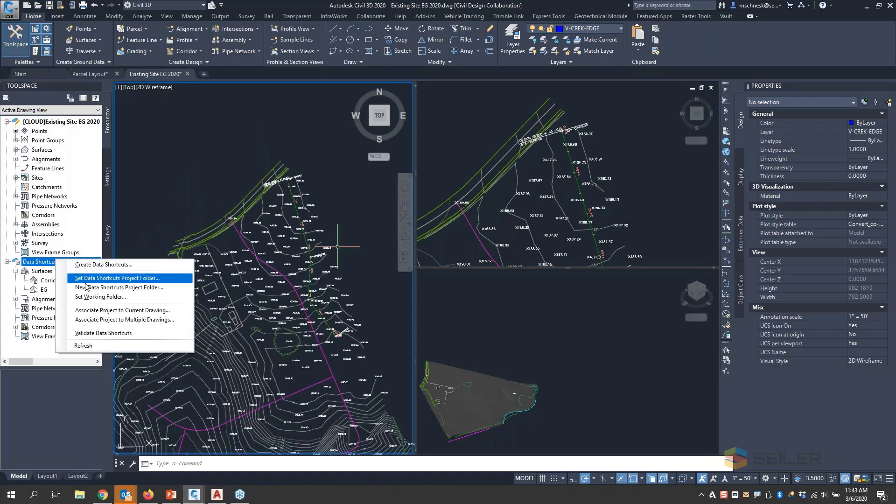
left_click(117, 264)
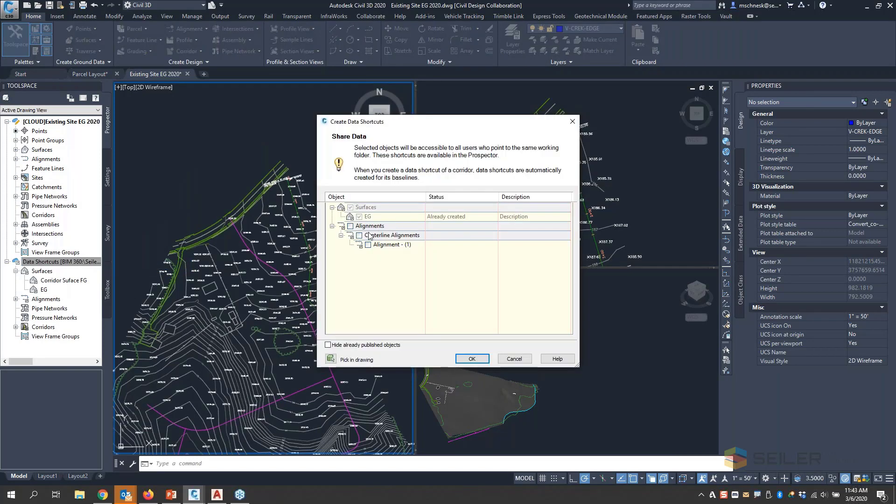
left_click(368, 245)
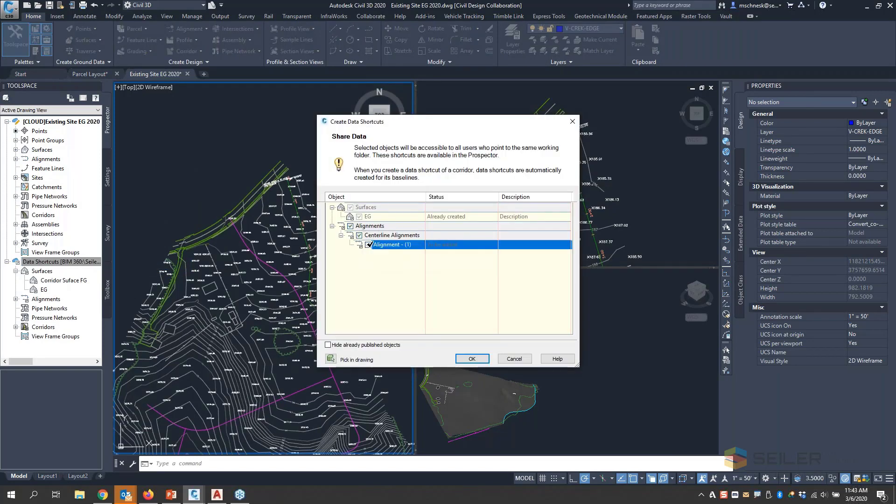
left_click(471, 359)
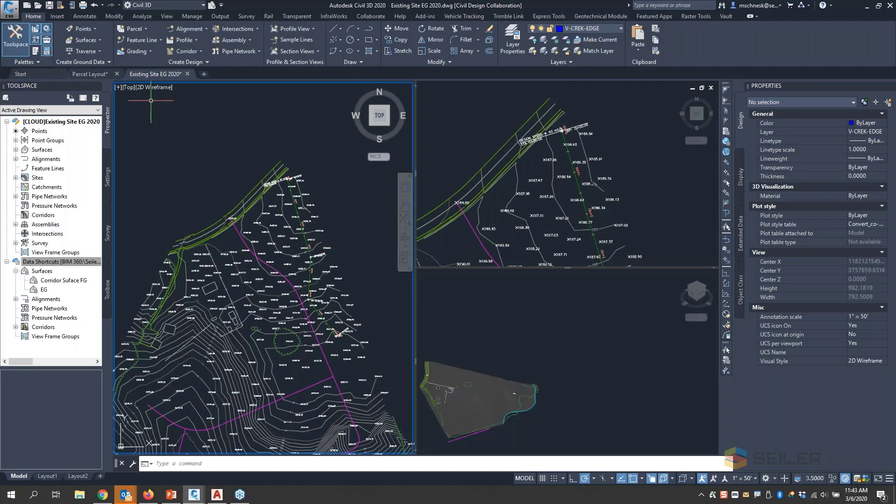
- In the Parcel Layout drawing, create a reference to the Alignment - (1) centerline data shortcut, accepting the reference settings
left_click(93, 76)
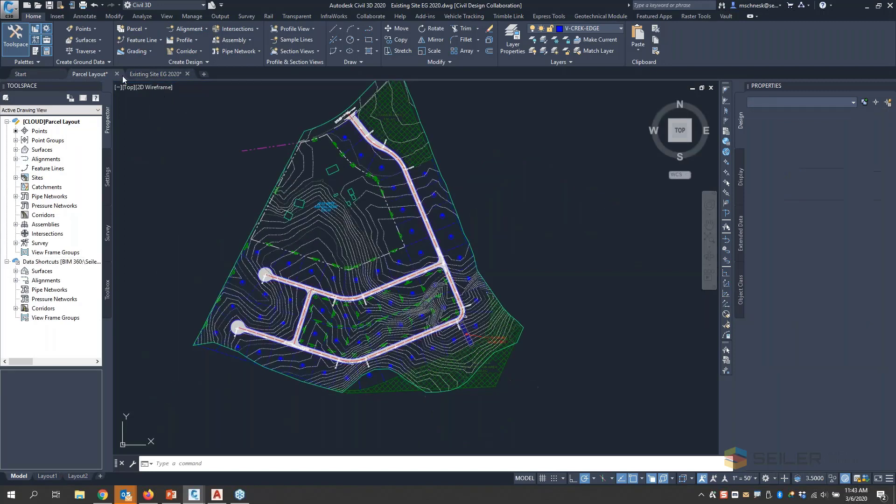
scroll(321, 370, "down", 2)
scroll(371, 207, "up", 4)
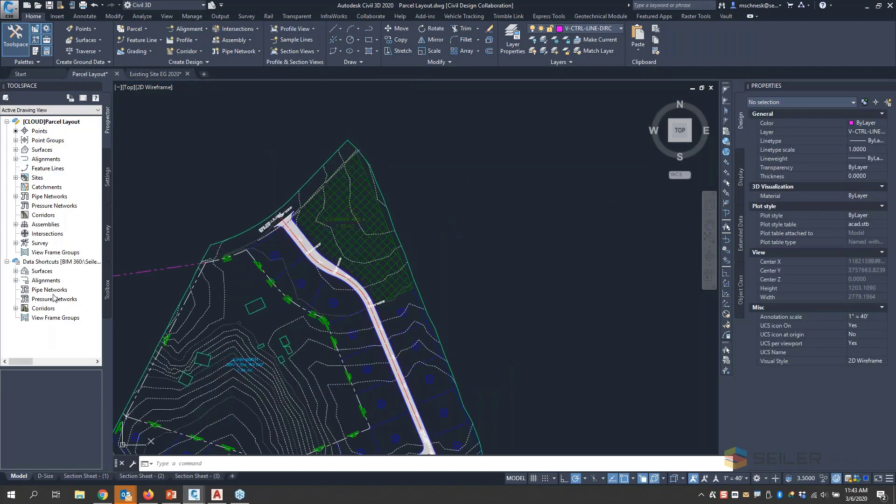
left_click(16, 281)
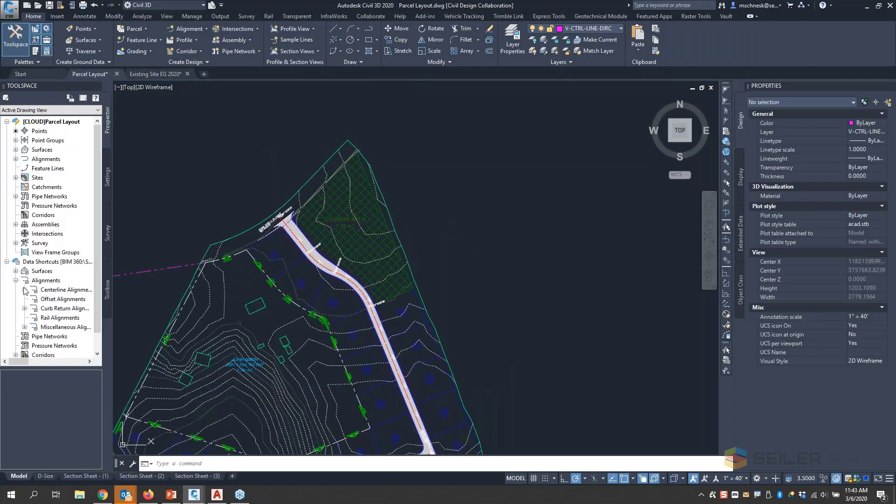
left_click(24, 289)
left_click(66, 301)
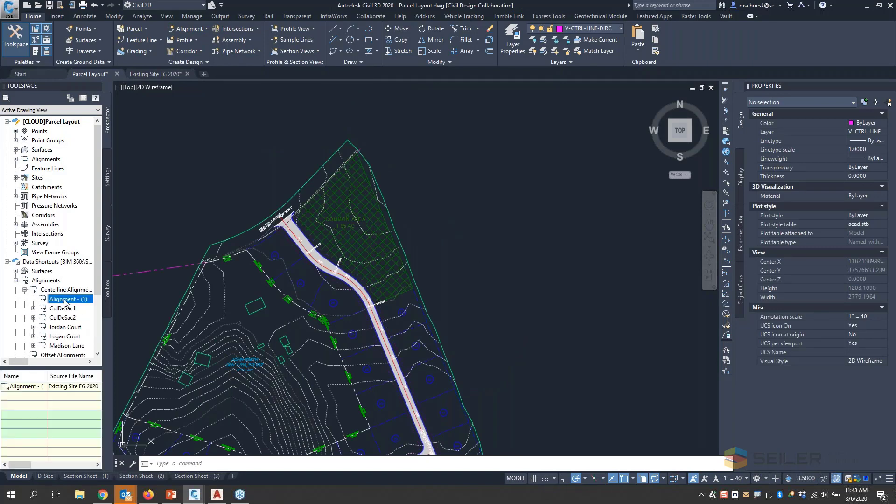
right_click(66, 301)
left_click(106, 306)
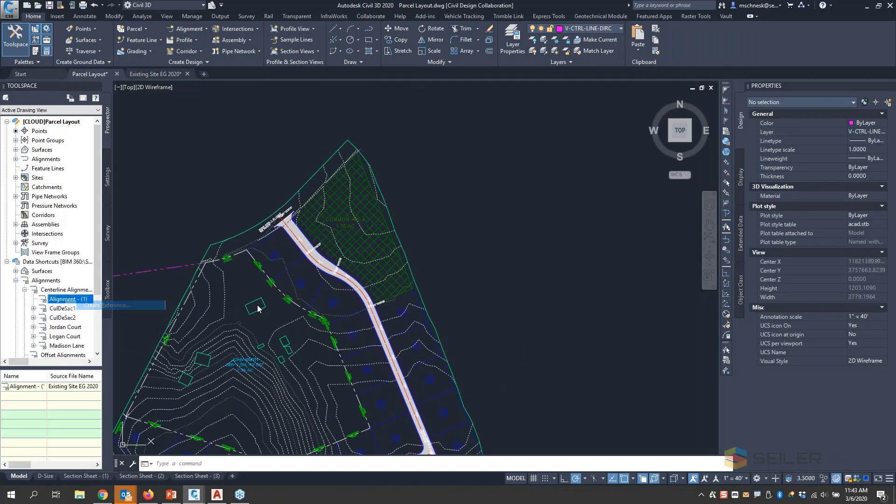
left_click(417, 336)
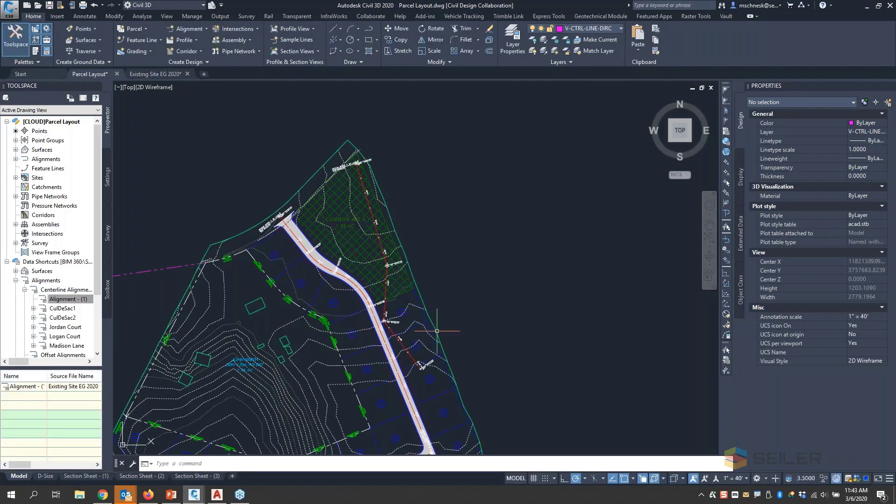
scroll(485, 252, "down", 2)
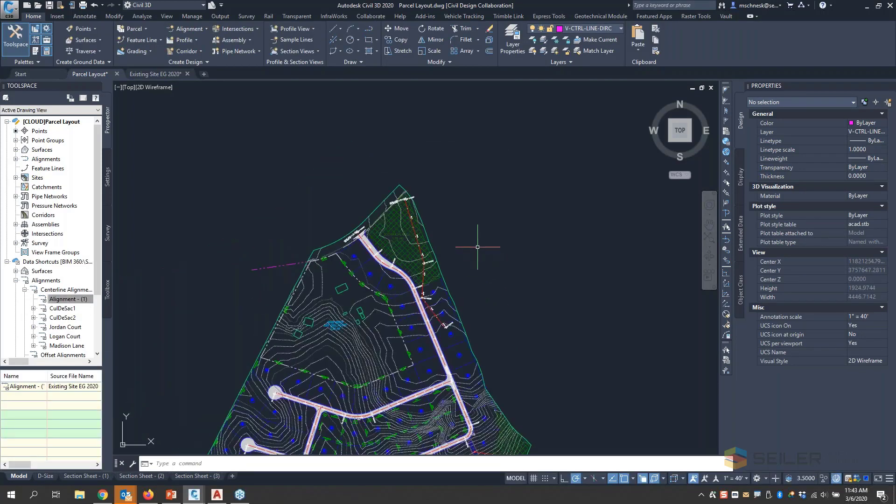
scroll(489, 303, "up", 1)
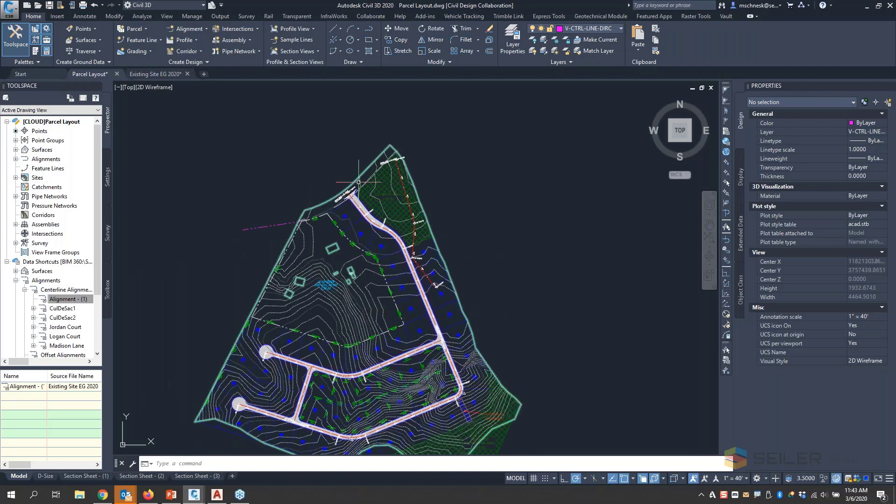
scroll(241, 194, "down", 2)
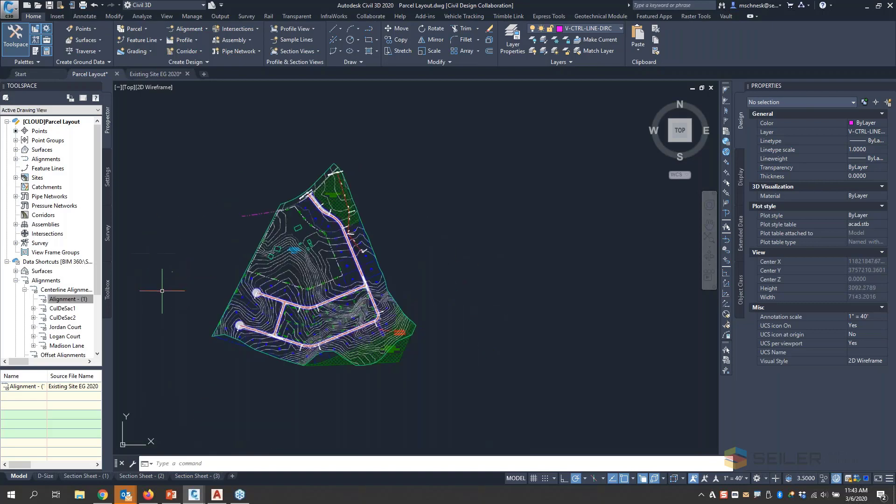
scroll(213, 235, "up", 2)
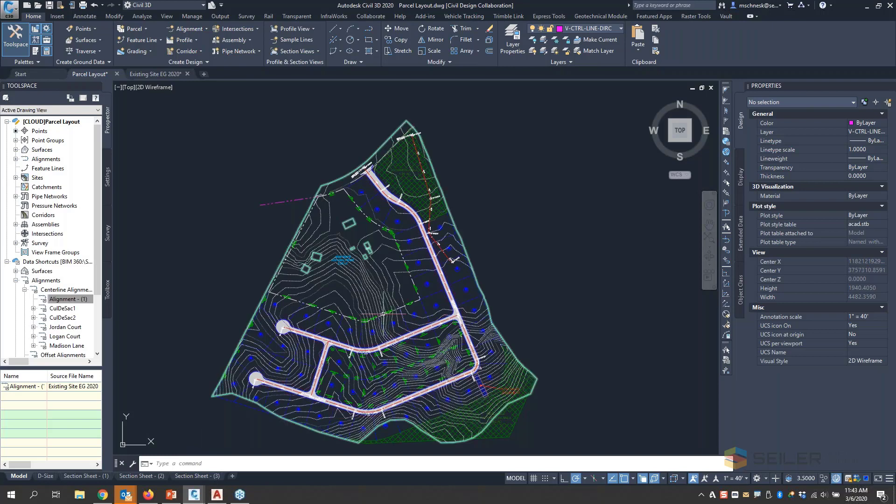
- Switch to the remote Civil 3D session in the Nutanix Frame window of Chrome
mouse_move(106, 501)
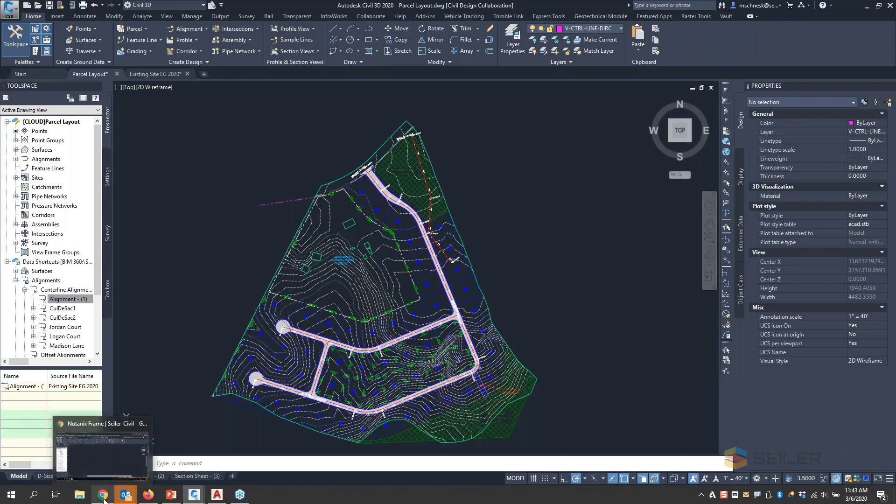
left_click(104, 499)
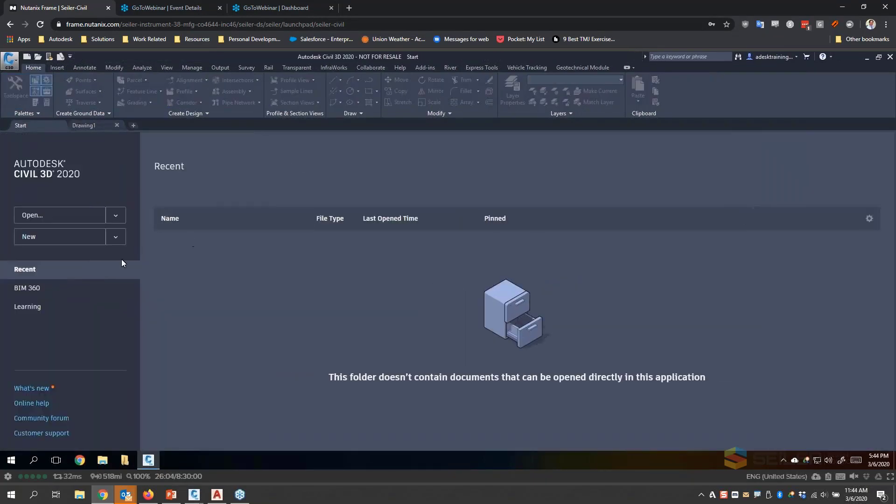
- Check the drawing locks in the BIM 360 project's Design Drawings folder and open Proposed Road Geometry 2020.dwg
left_click(49, 288)
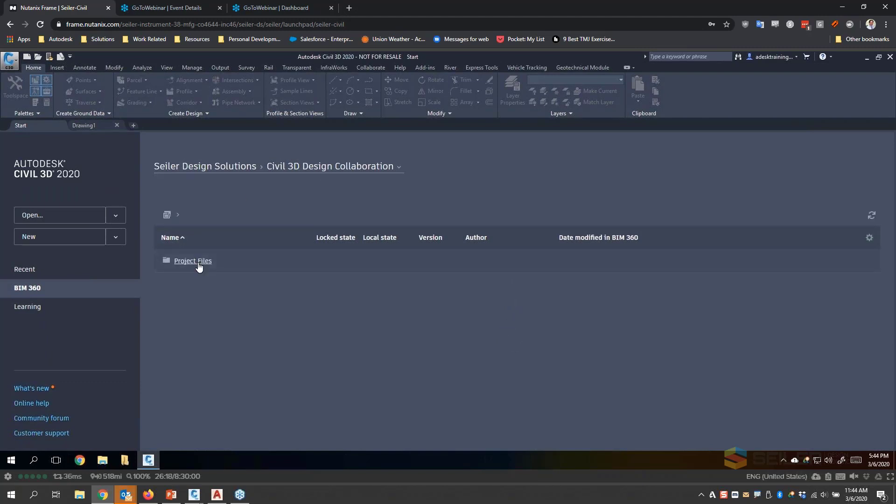
left_click(198, 263)
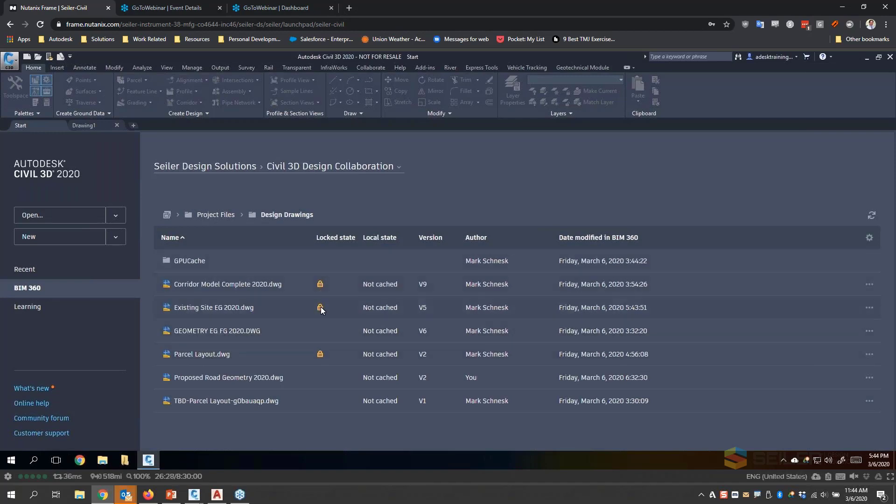
mouse_move(321, 354)
mouse_move(320, 285)
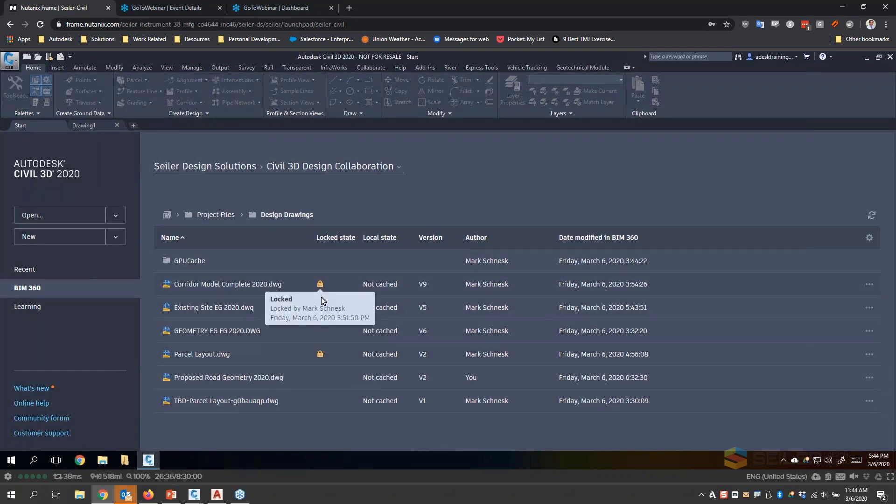
mouse_move(321, 310)
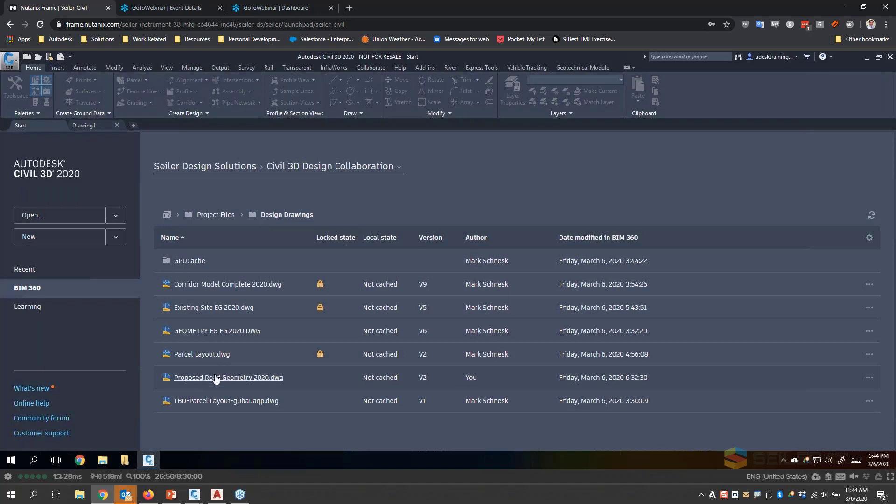
left_click(307, 377)
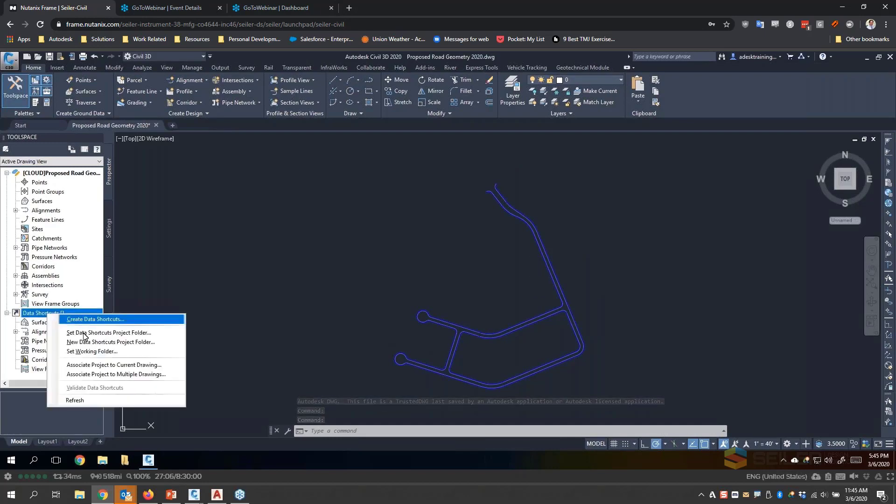
- Set the data shortcuts working folder to Project Files > Data Shortcuts in the BIM 360 Civil 3D Design Collaboration project
left_click(92, 351)
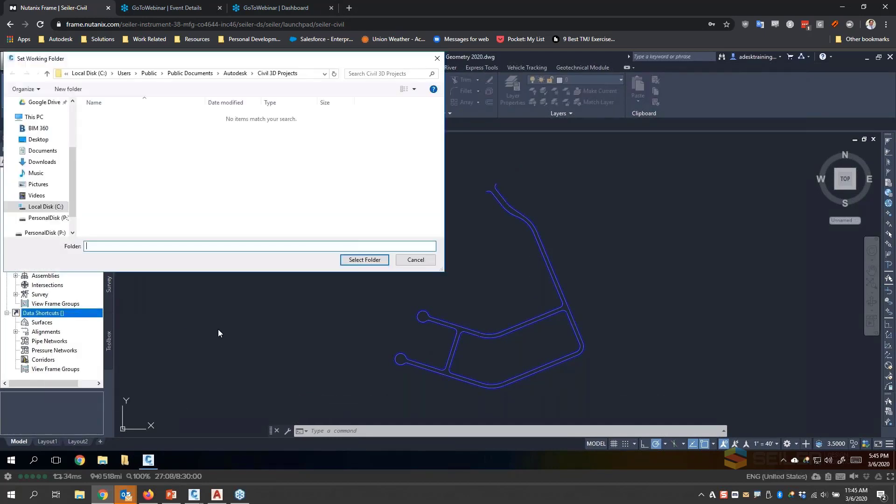
left_click(44, 133)
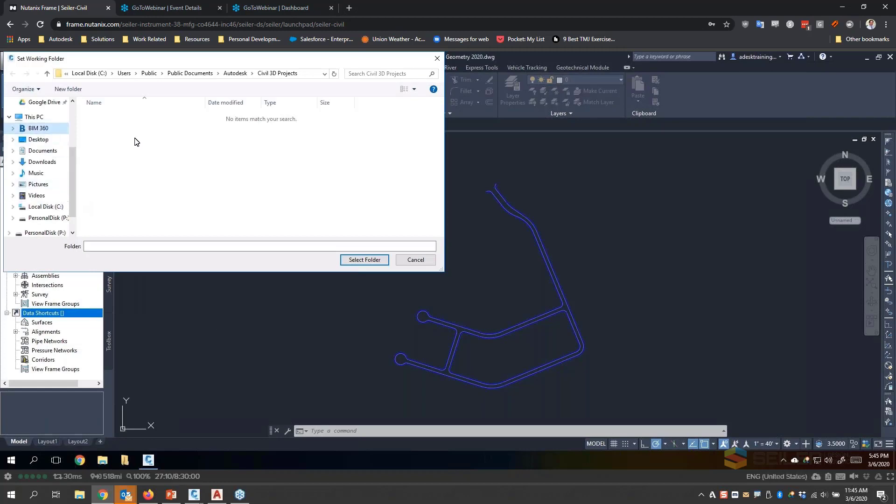
double_click(132, 116)
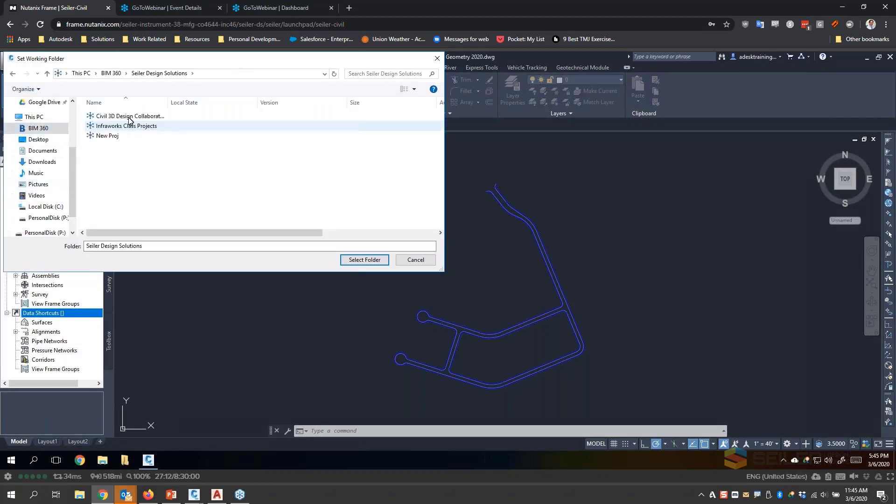
double_click(130, 117)
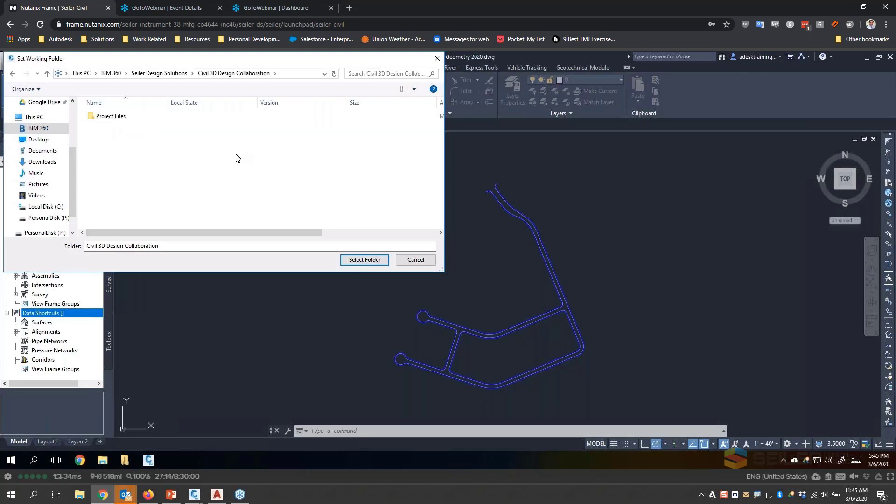
double_click(124, 118)
left_click(120, 117)
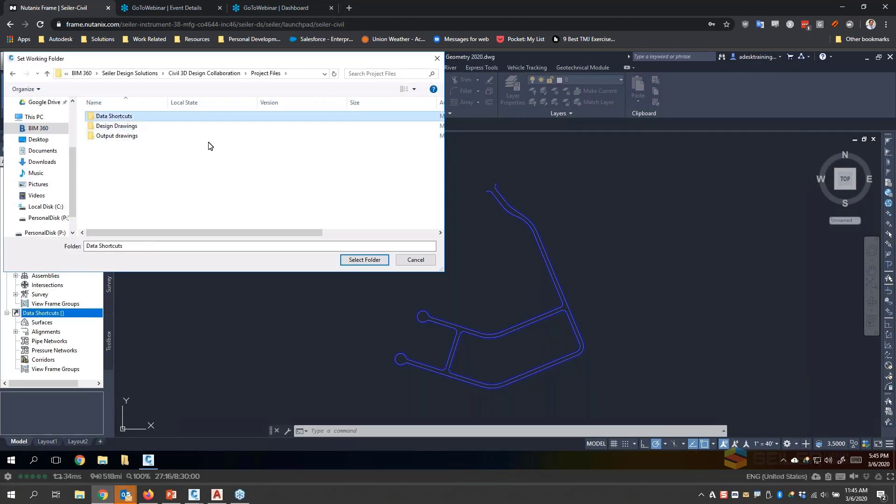
left_click(372, 263)
left_click(373, 264)
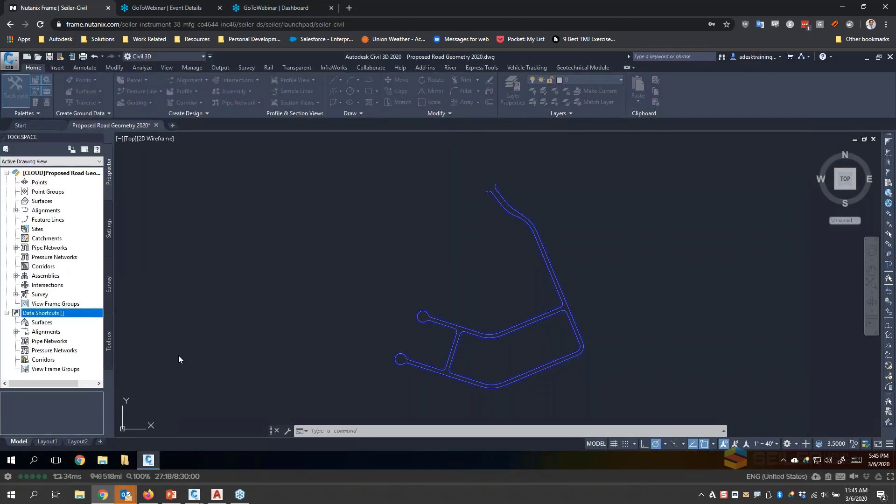
- Set the data shortcuts project folder to Civil Design Collaboration
right_click(56, 314)
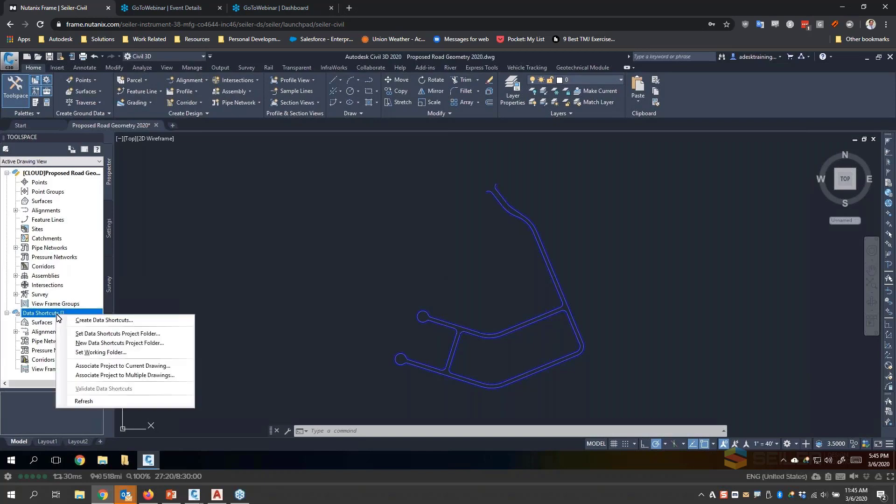
left_click(84, 334)
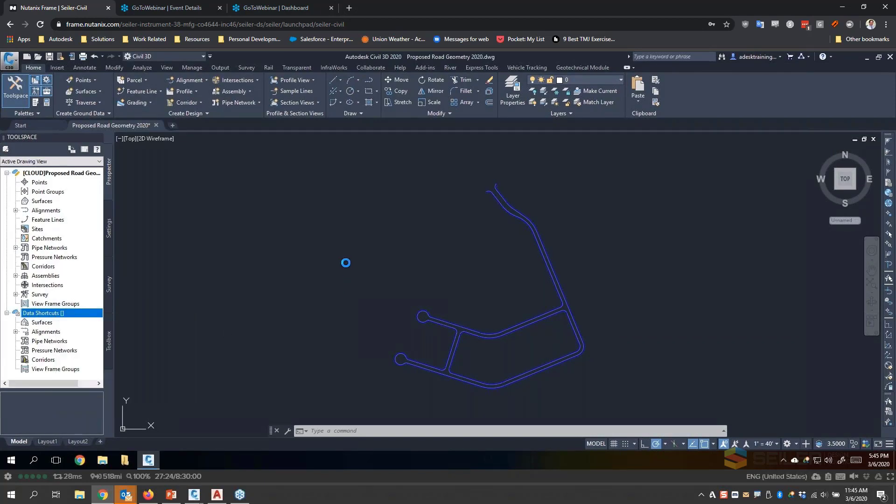
left_click(392, 183)
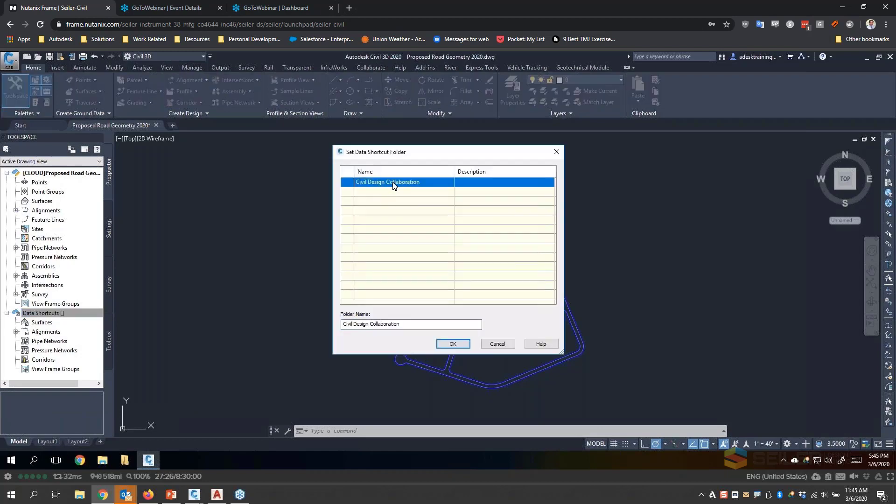
left_click(454, 344)
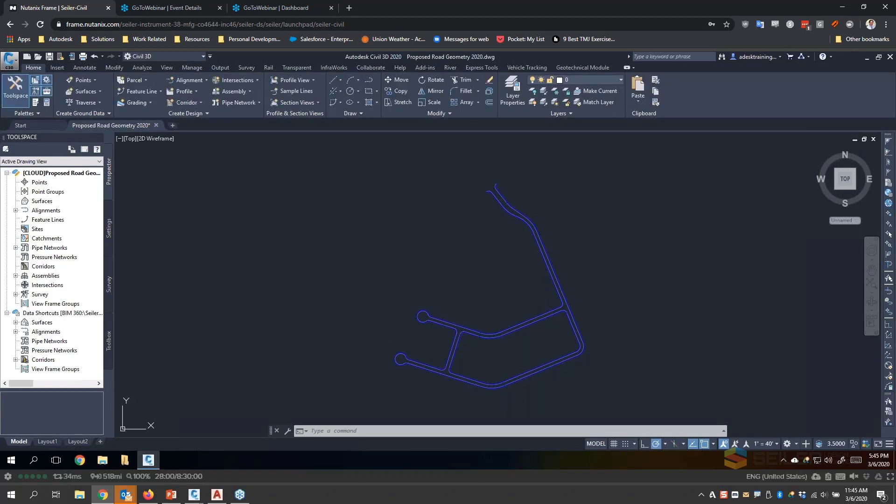
- Try to create a reference to the EG surface data shortcut in the Proposed Road Geometry 2020 drawing
left_click(16, 322)
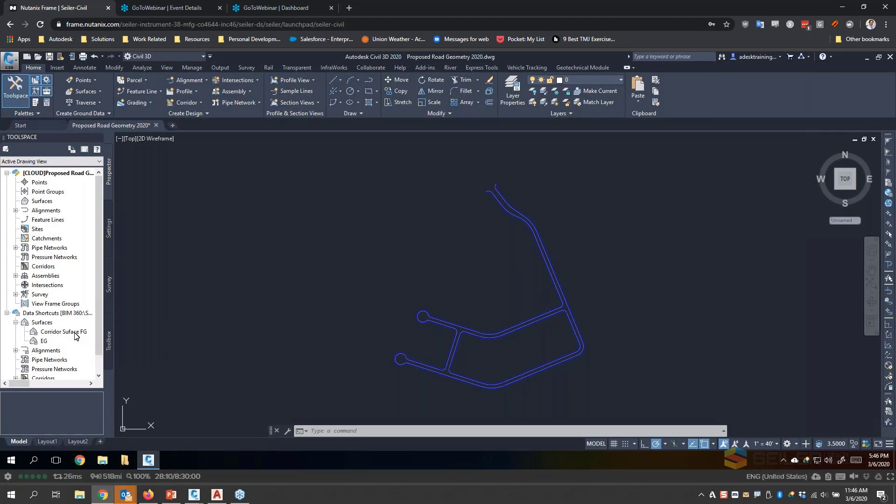
right_click(44, 341)
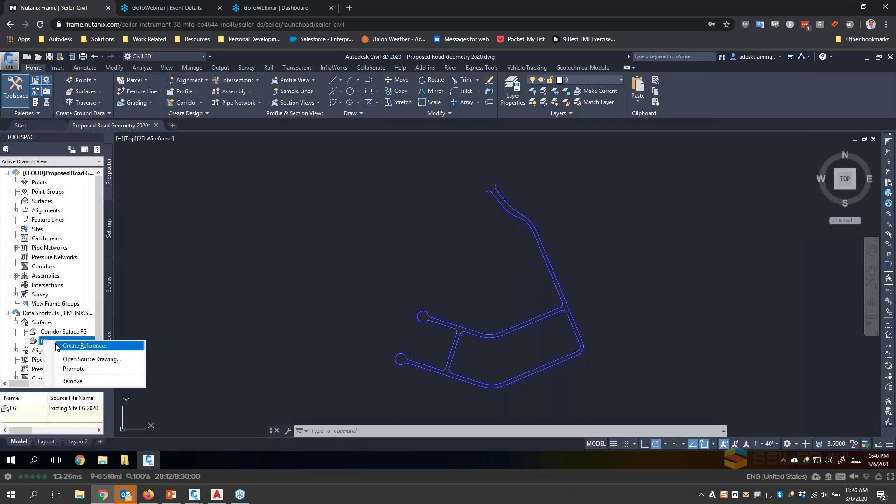
left_click(93, 347)
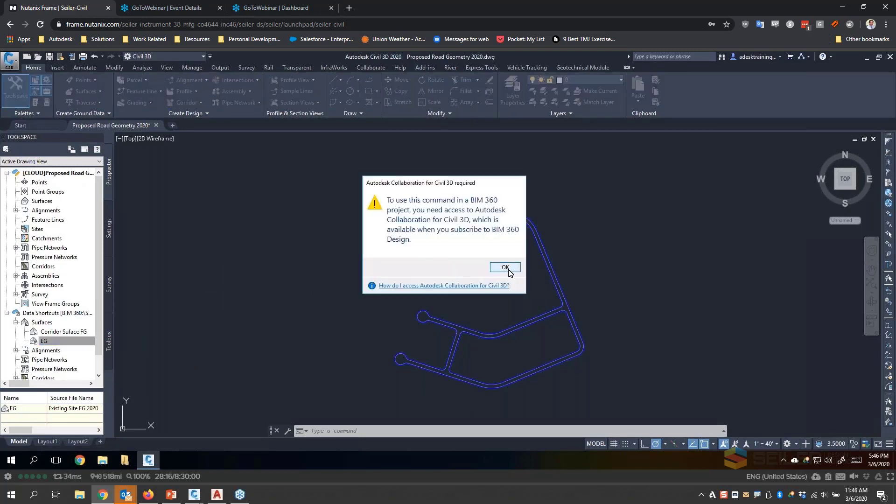
left_click(506, 268)
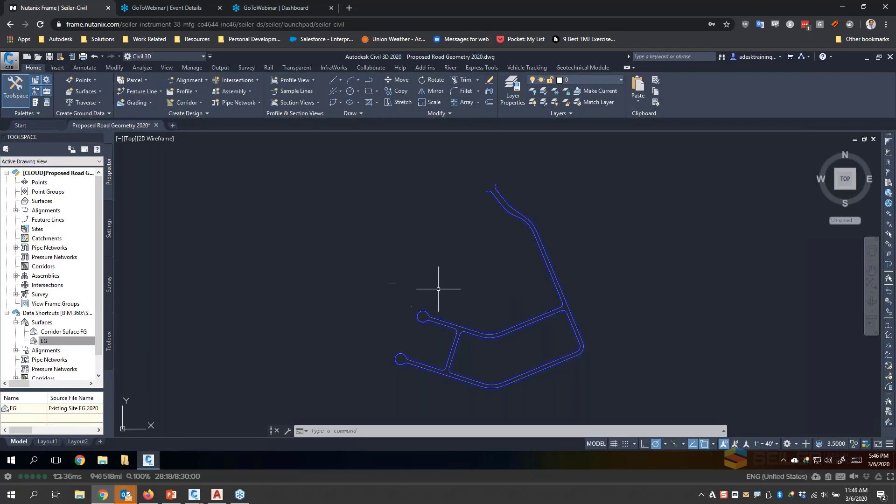
scroll(410, 270, "down", 2)
scroll(463, 309, "up", 2)
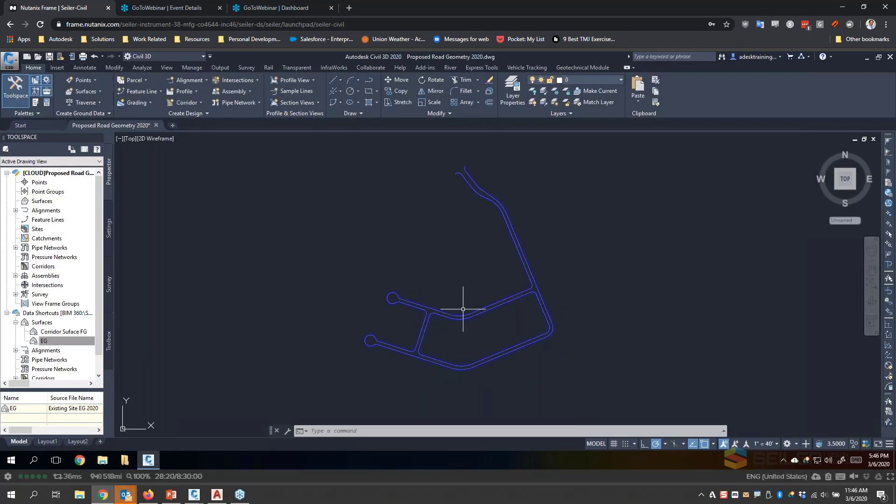
scroll(463, 309, "up", 2)
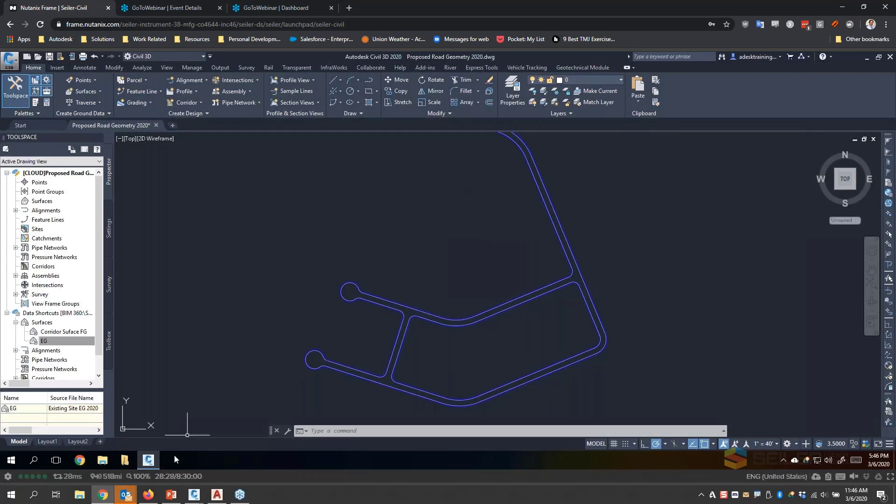
scroll(260, 296, "down", 2)
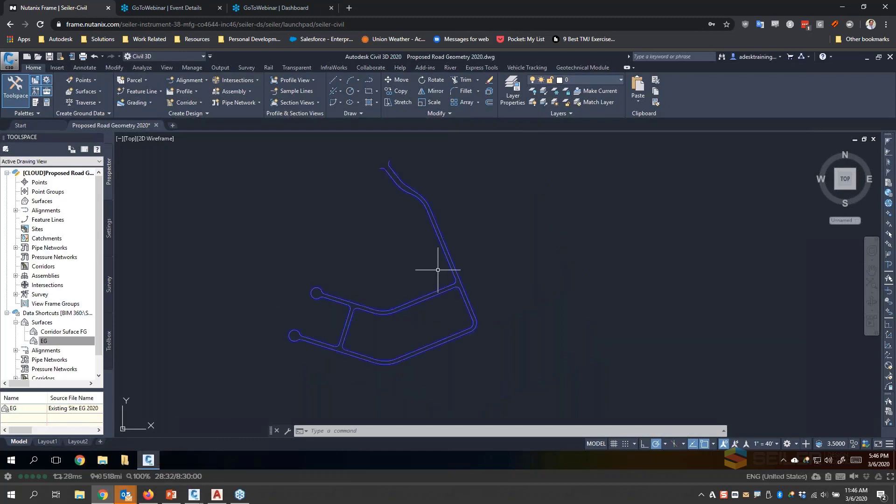
left_click(44, 342)
- Switch to the local Civil 3D session and view the whole site in the Parcel Layout drawing
mouse_move(194, 496)
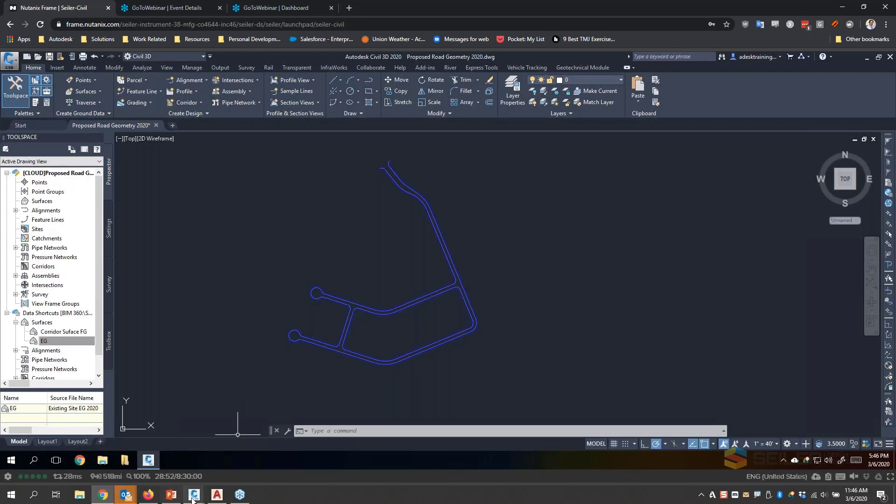
mouse_move(149, 460)
left_click(178, 443)
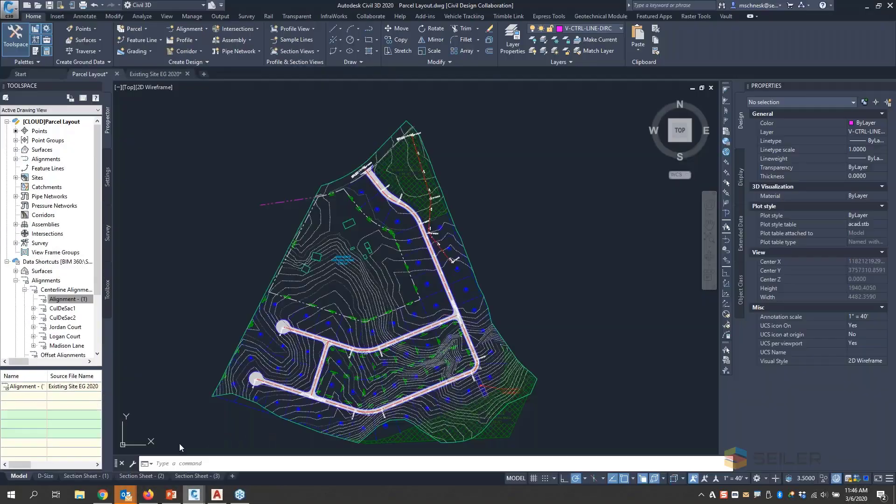
scroll(481, 208, "down", 2)
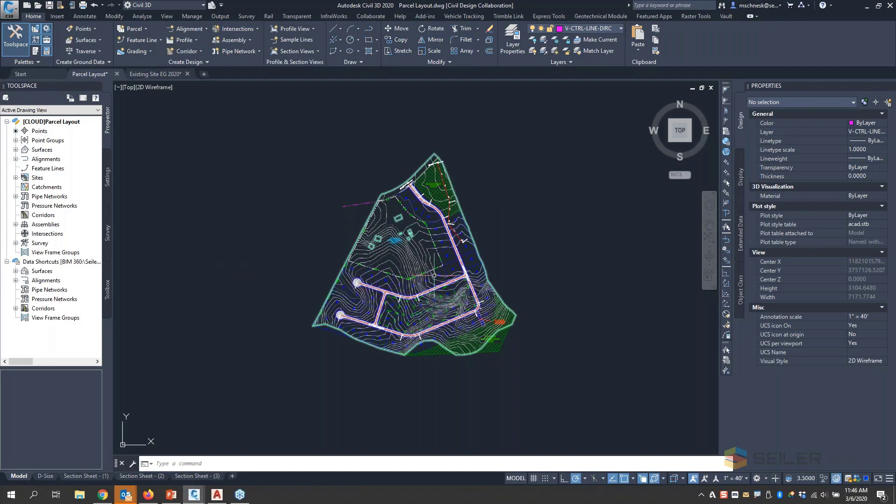
scroll(411, 279, "up", 2)
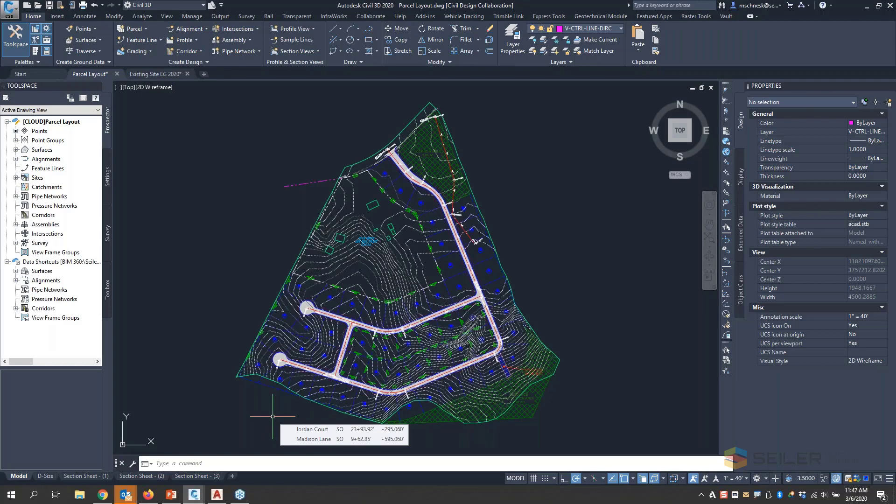
- Switch to AutoCAD 2020 and open House Layout Type A.dwg from the Civil 3D Design Collab folder on the desktop
left_click(216, 495)
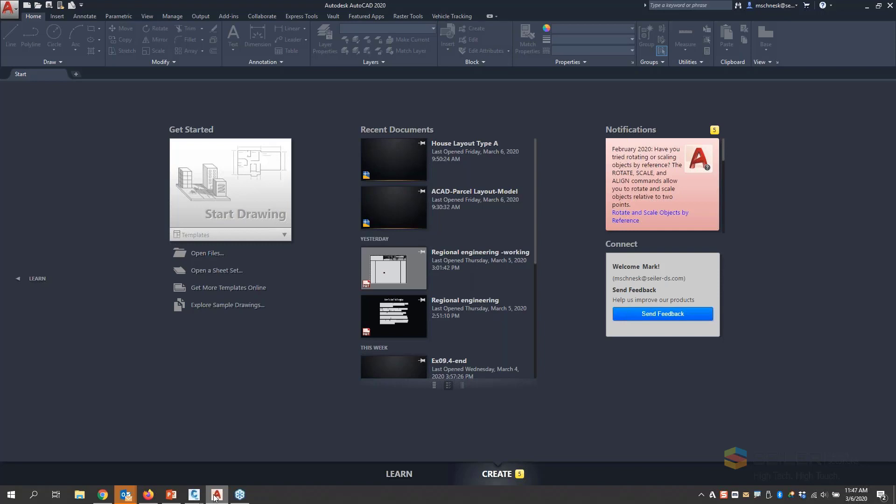
left_click(214, 256)
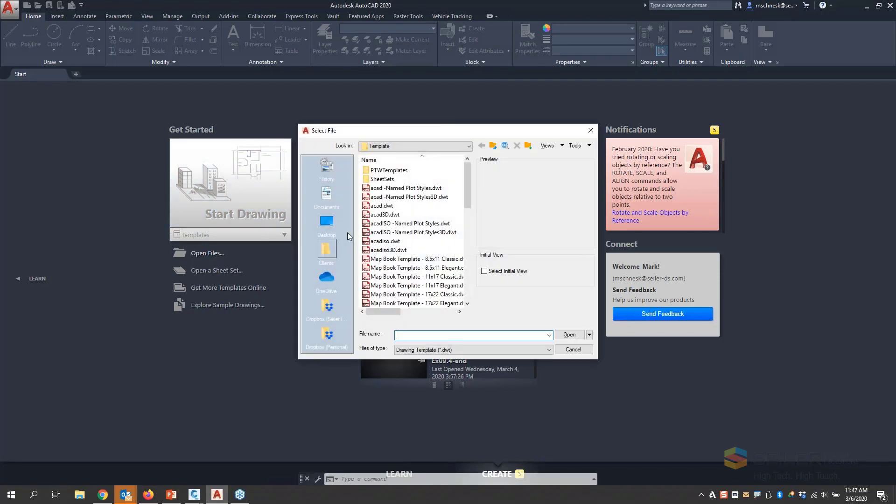
left_click(326, 223)
left_click(383, 234)
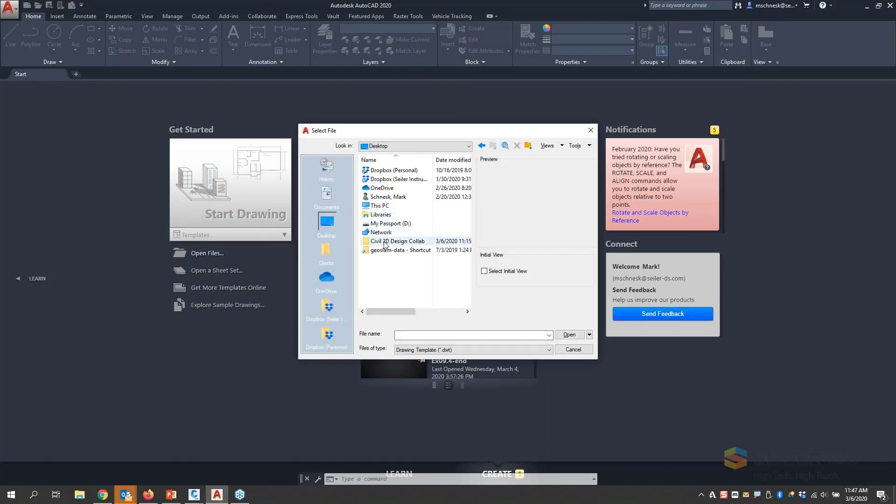
double_click(384, 234)
left_click(418, 350)
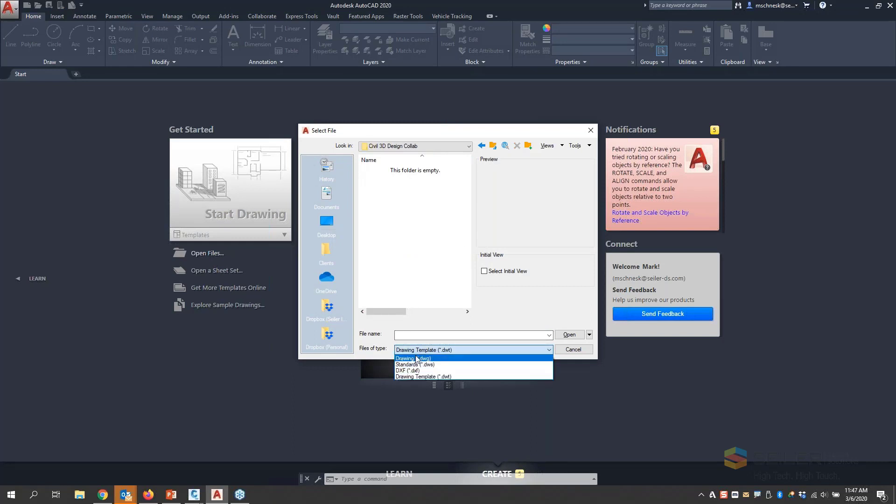
left_click(418, 360)
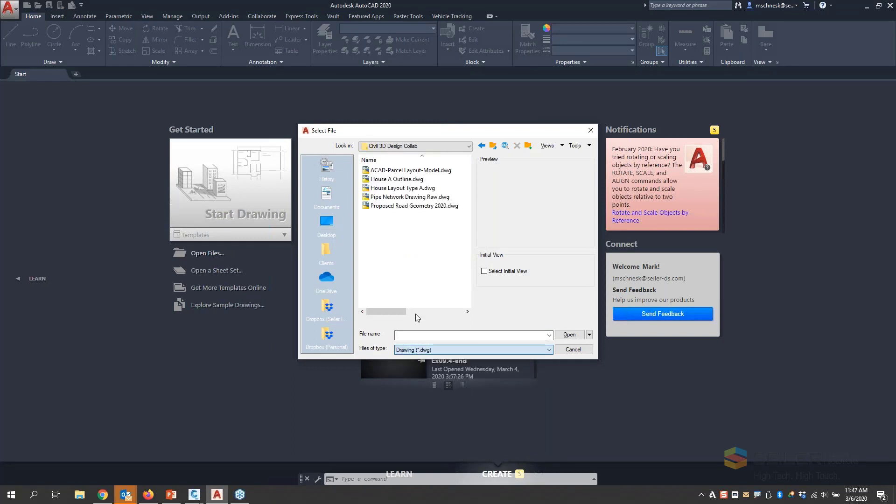
left_click(405, 189)
double_click(405, 189)
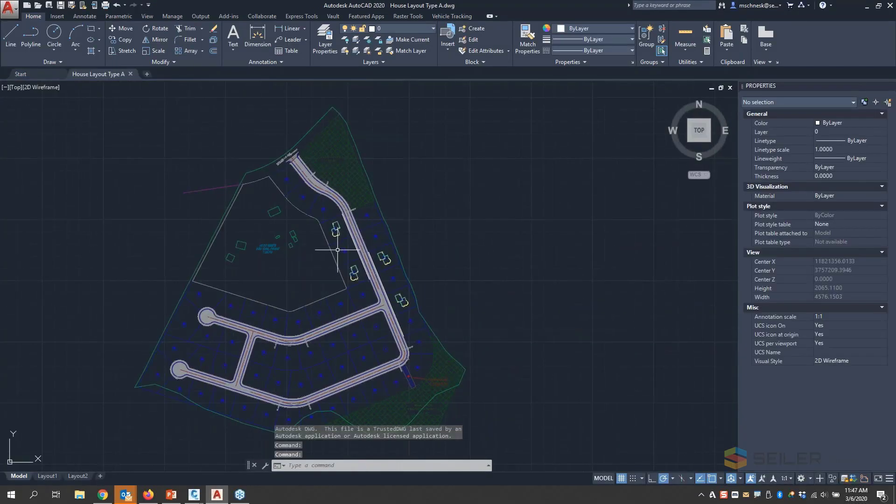
- Examine the attached ACAD-Parcel Layout-Model external reference and the house outlines along the road, leaving nothing selected
left_click(329, 246)
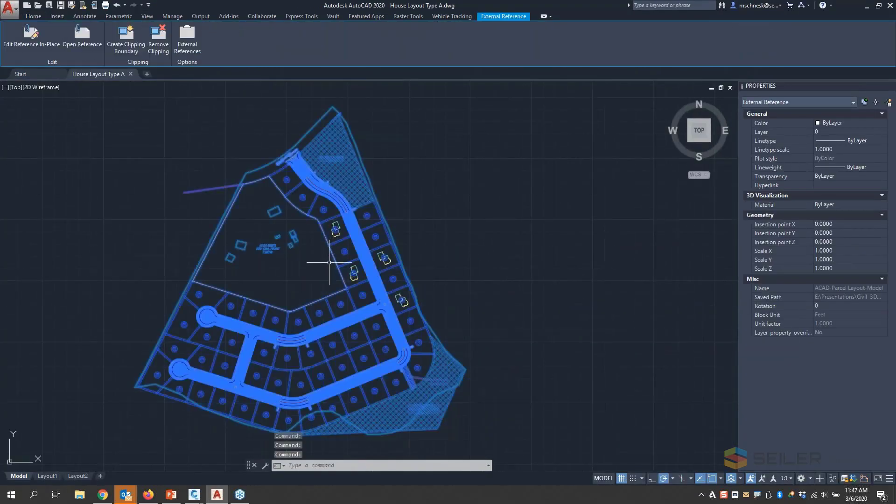
scroll(350, 264, "up", 5)
key("Escape")
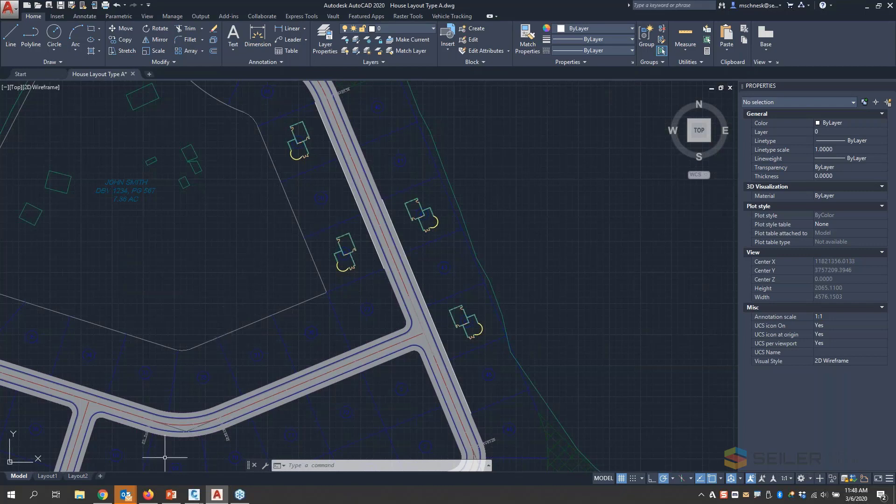
- Switch to BIM 360 Document Management in Firefox and add a subfolder named From Others under Project Files
mouse_move(149, 498)
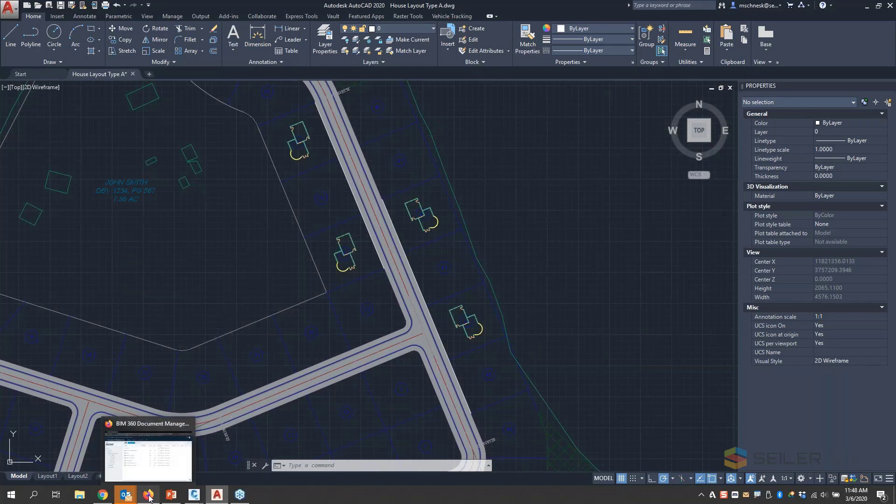
left_click(148, 498)
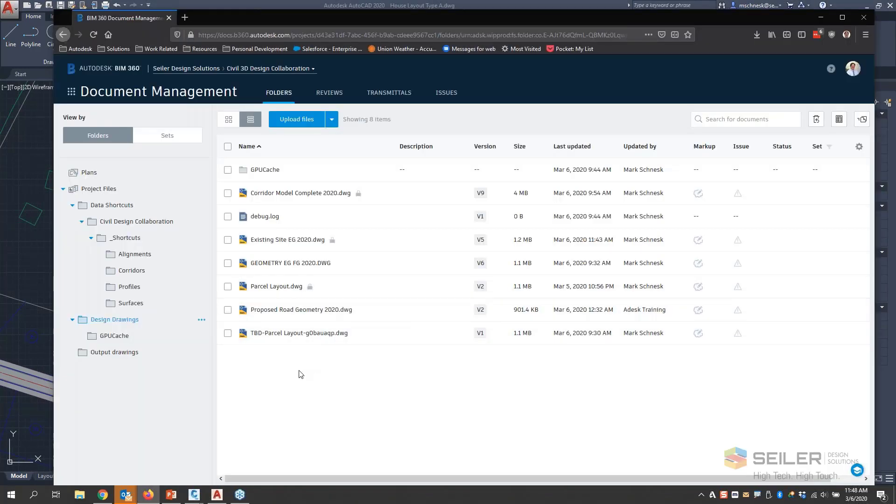
right_click(107, 191)
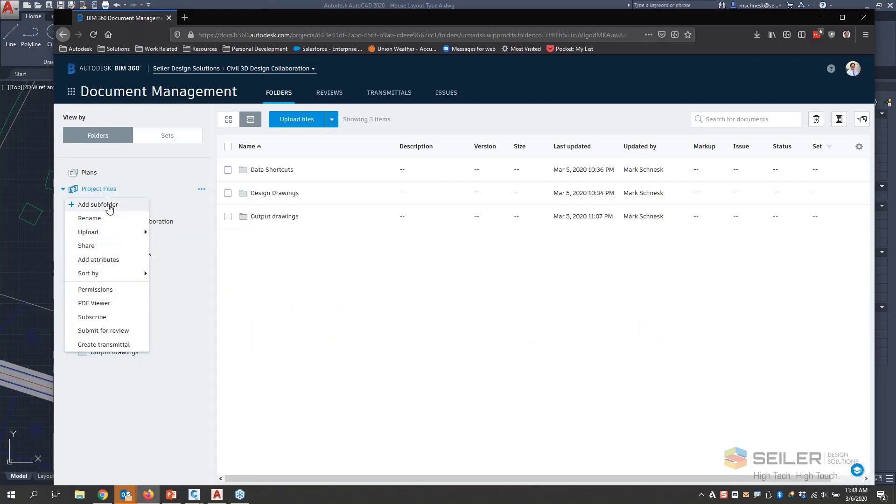
left_click(109, 207)
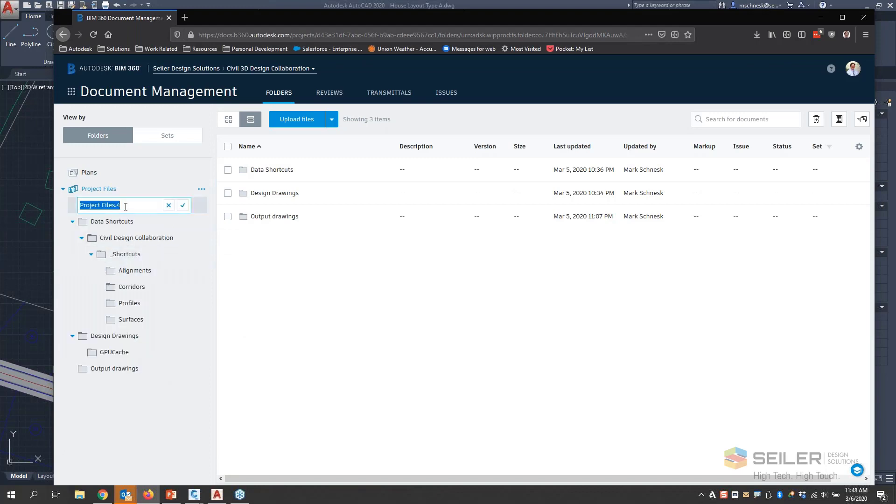
type("Dr")
key("BackSpace")
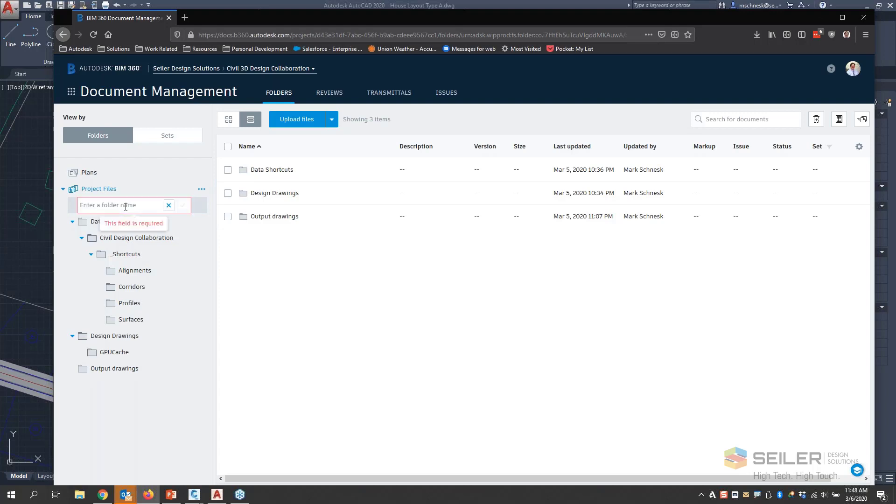
type("From Others")
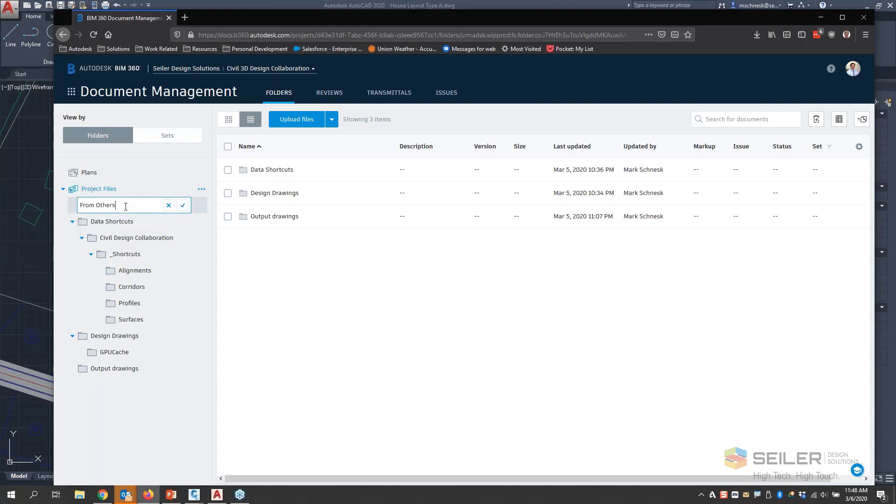
key("Return")
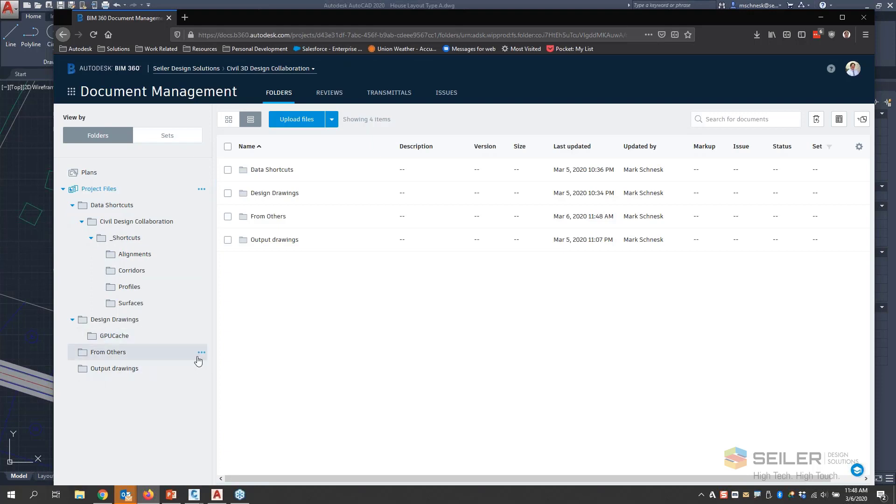
- Review the user permissions of the From Others folder and close the permissions view
left_click(201, 353)
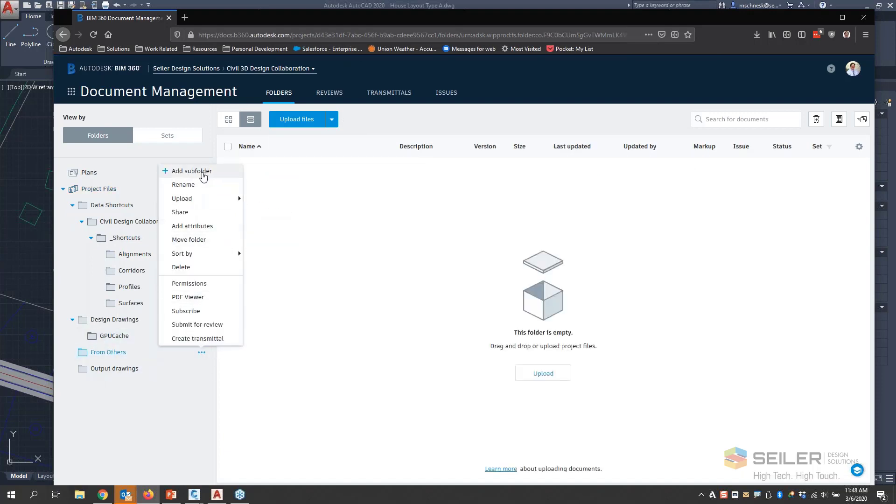
left_click(199, 284)
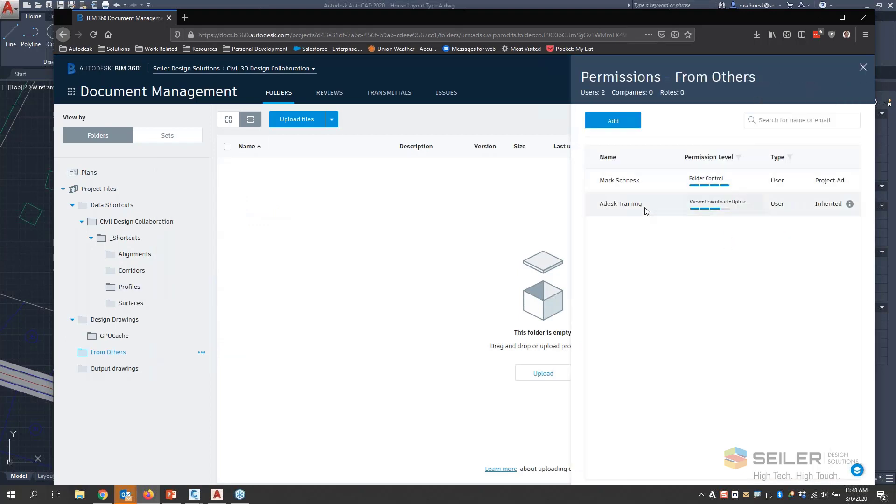
left_click(863, 67)
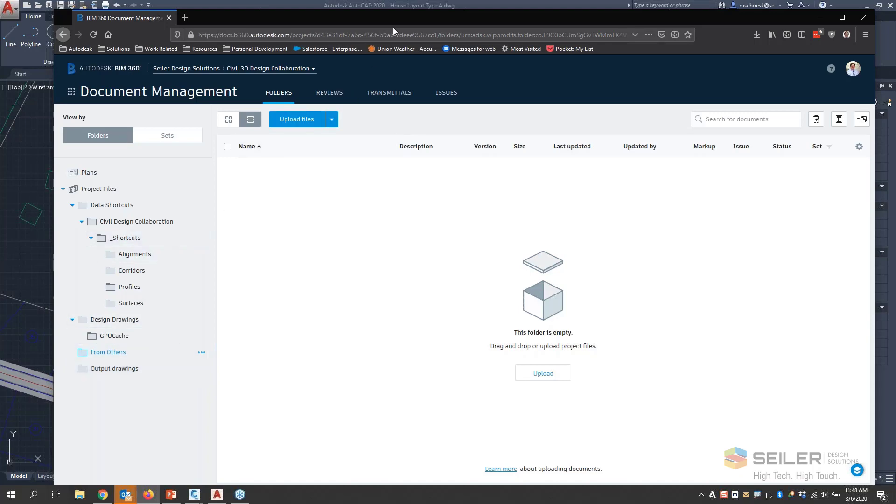
left_click(302, 124)
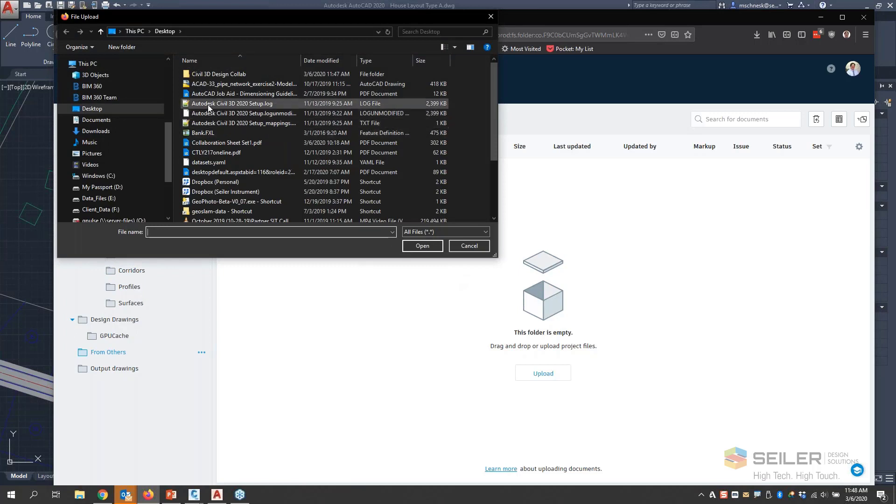
double_click(225, 73)
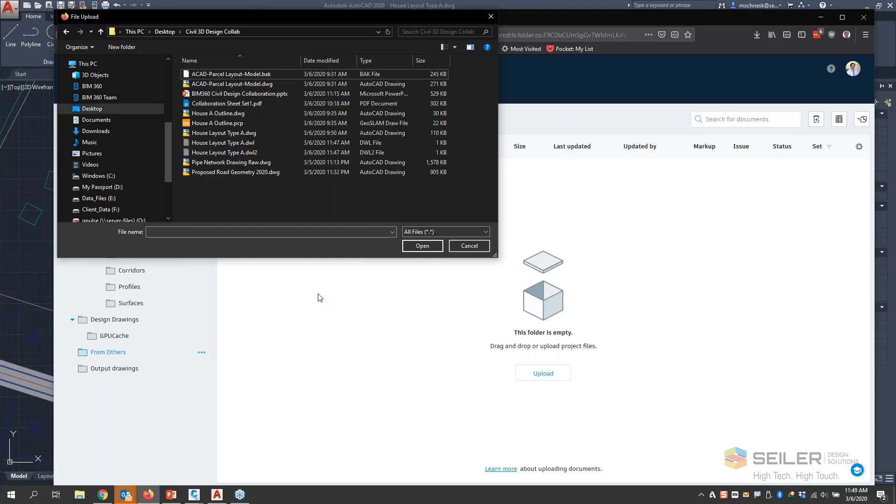
left_click(214, 133)
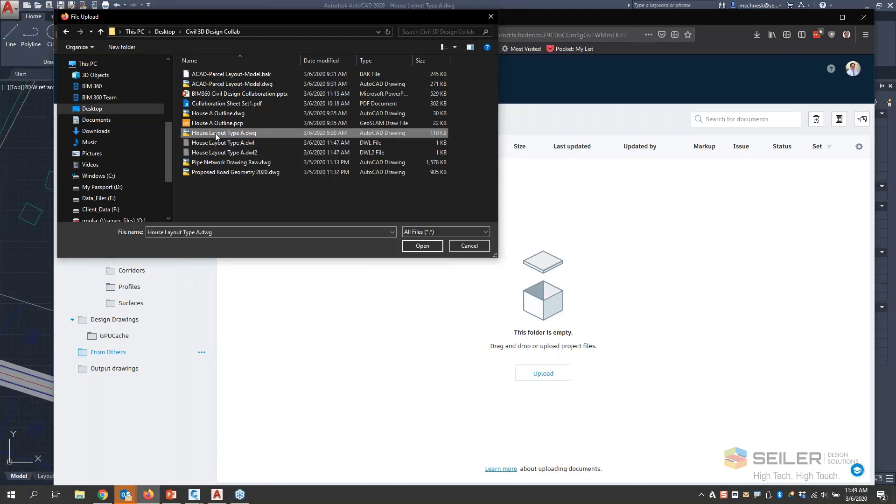
left_click(208, 85, "ctrl")
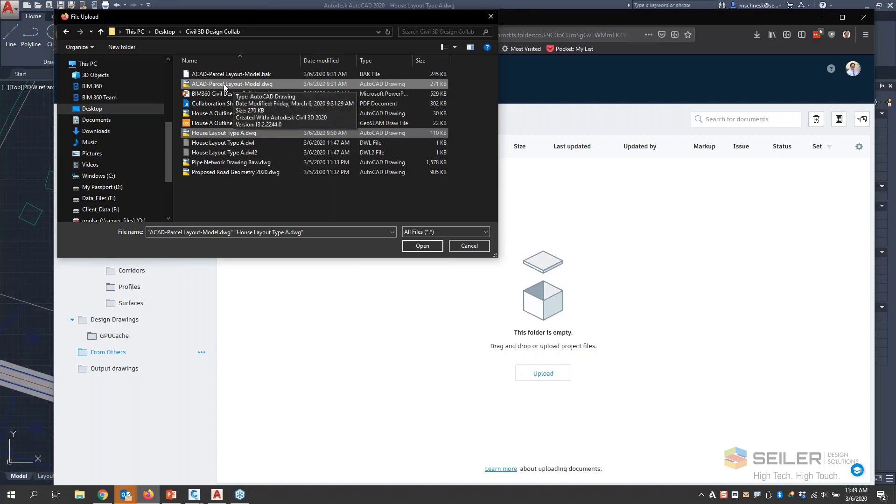
left_click(469, 246)
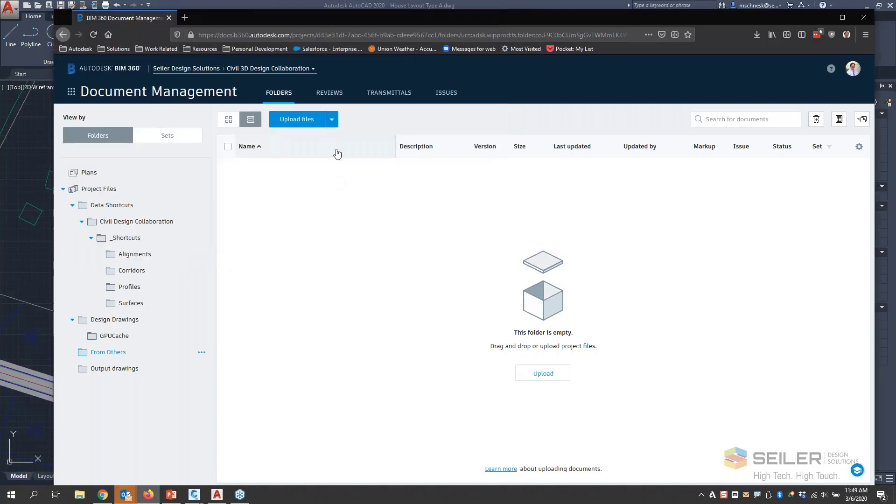
- Start a linked files upload to From Others with House Layout Type A.dwg and ACAD-Parcel Layout-Model.dwg from the desktop's Civil 3D Design Collab folder
left_click(332, 123)
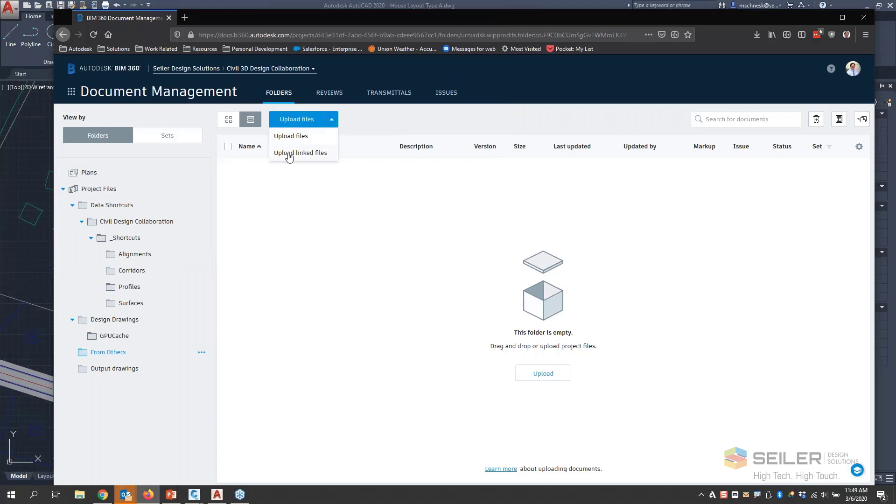
left_click(333, 120)
left_click(303, 153)
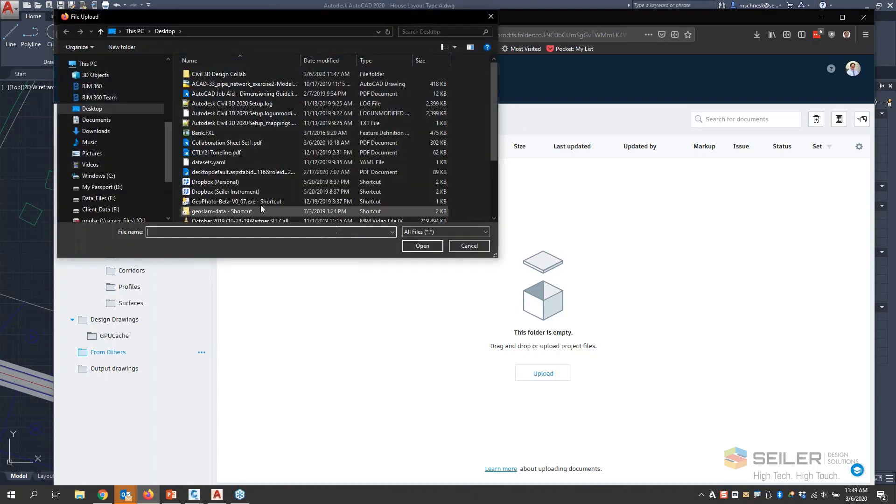
double_click(219, 74)
left_click(223, 134)
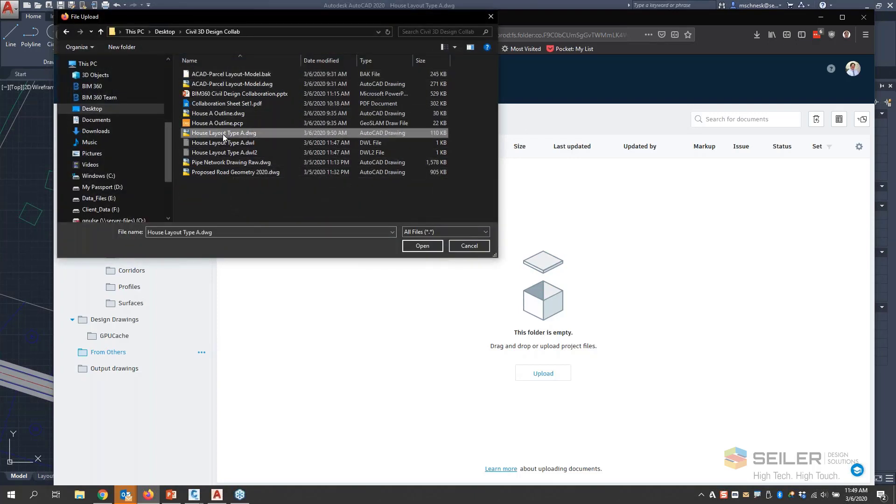
left_click(211, 85, "ctrl")
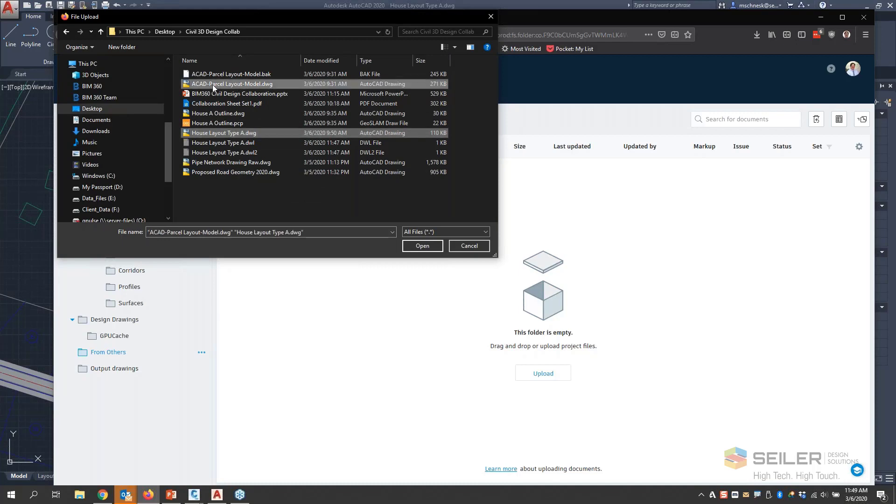
left_click(410, 246)
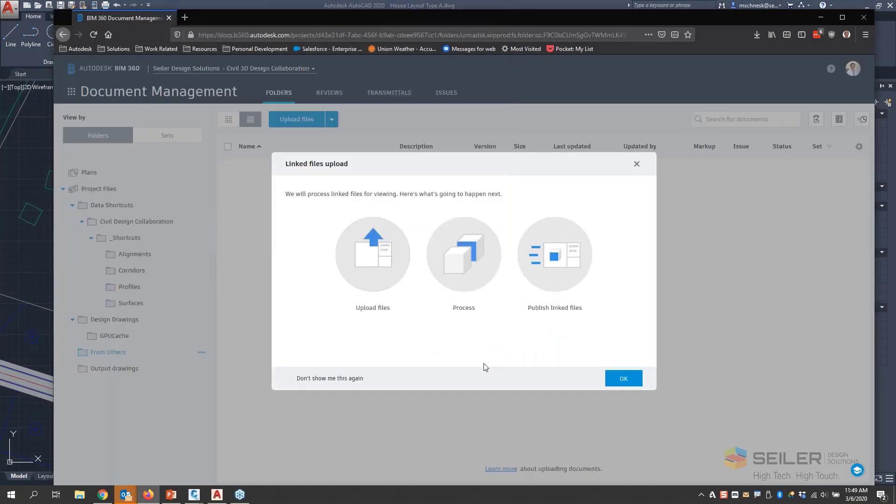
- Upload the linked files with House Layout Type A.dwg as the parent file and continue to processing
left_click(619, 384)
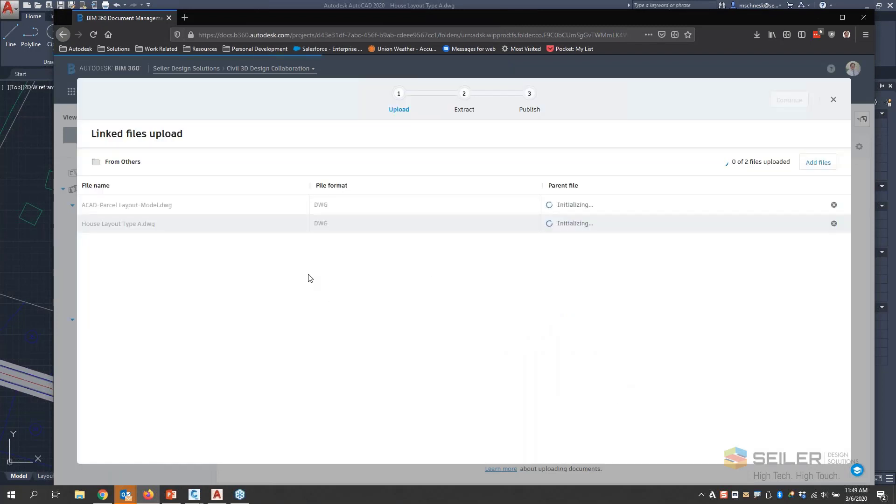
left_click(550, 204)
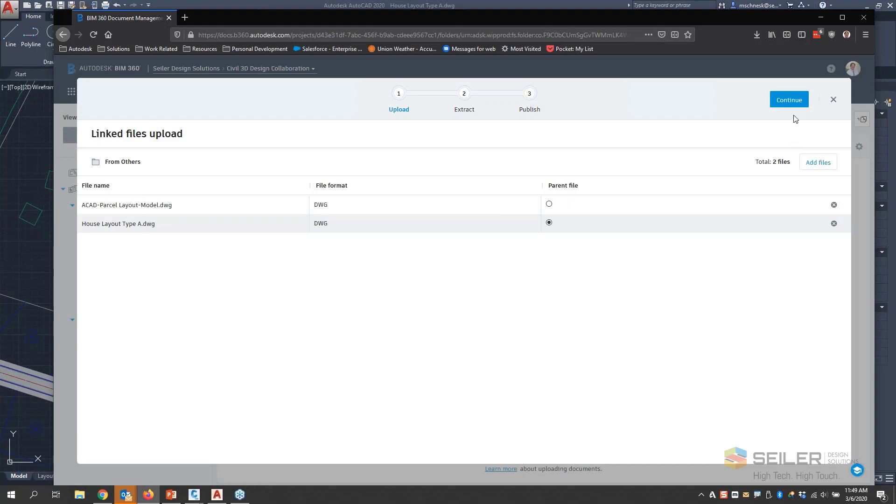
left_click(789, 99)
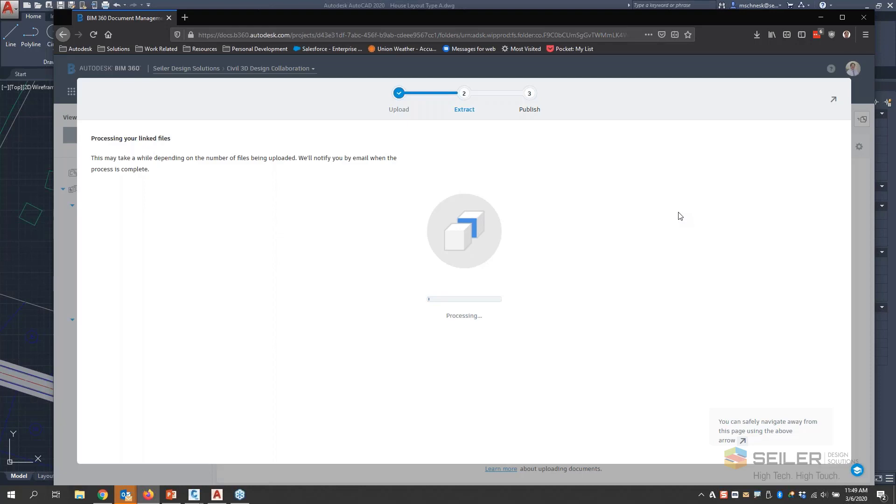
- Switch to Civil 3D and create a new drawing from the _Autodesk Civil 3D (Imperial) NCS.dwt template
left_click(17, 245)
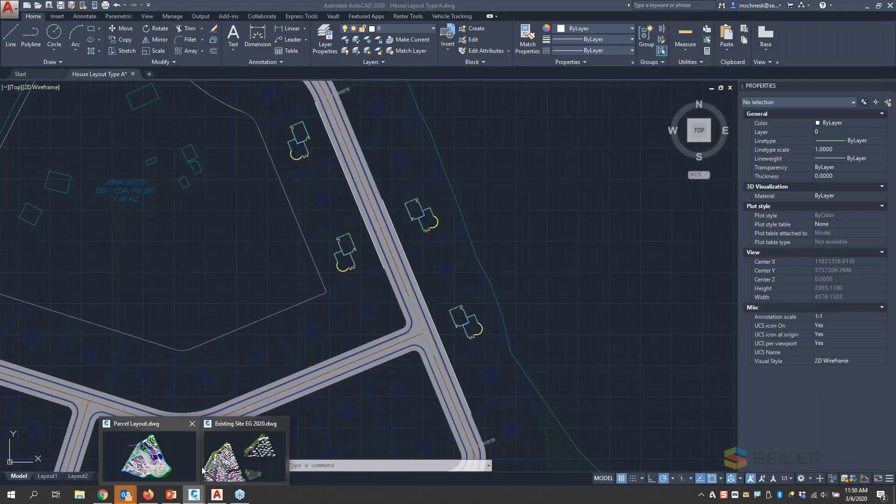
scroll(356, 233, "down", 3)
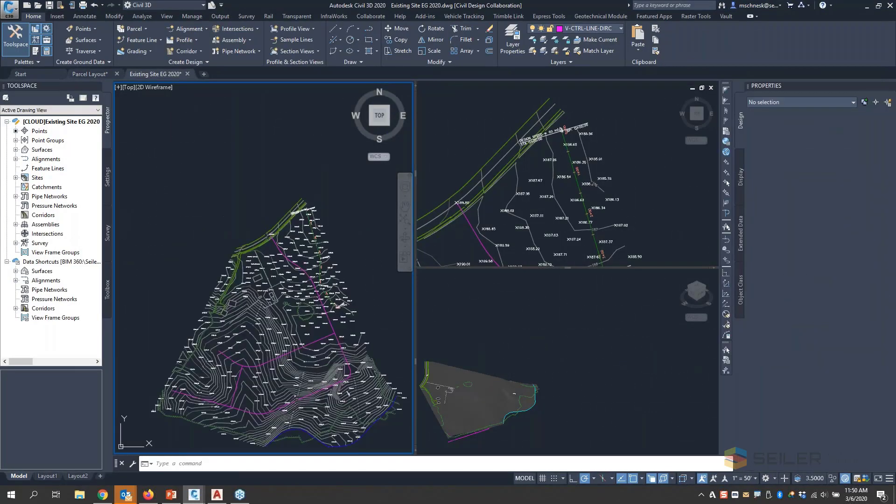
left_click(10, 9)
left_click(33, 63)
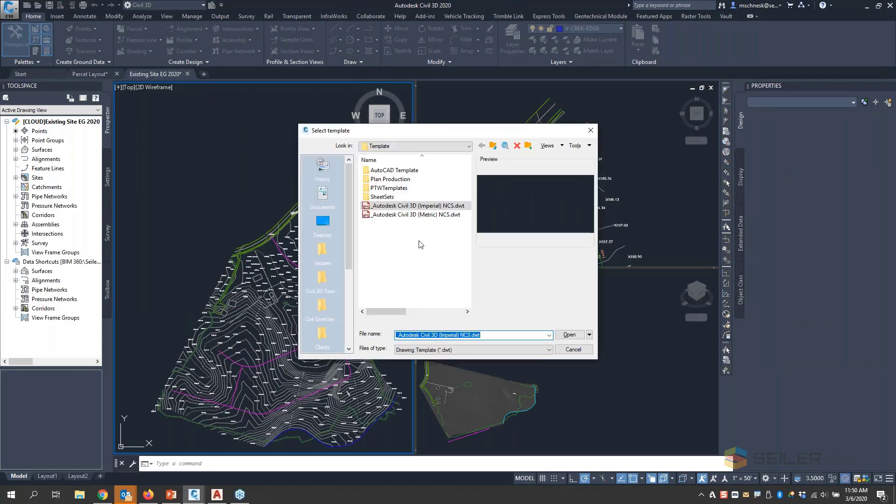
double_click(443, 207)
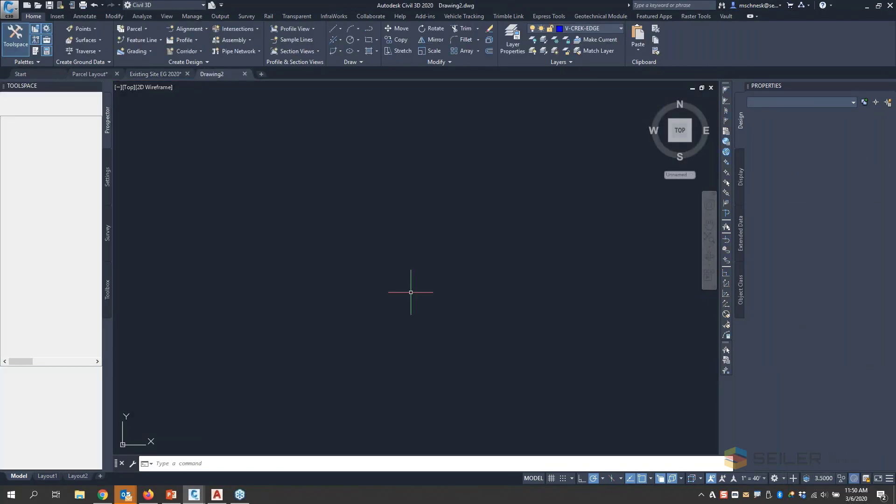
- Create a reference to the EG surface data shortcut in the new drawing, keeping the Contours 2' and 10' (Background) style
left_click(16, 272)
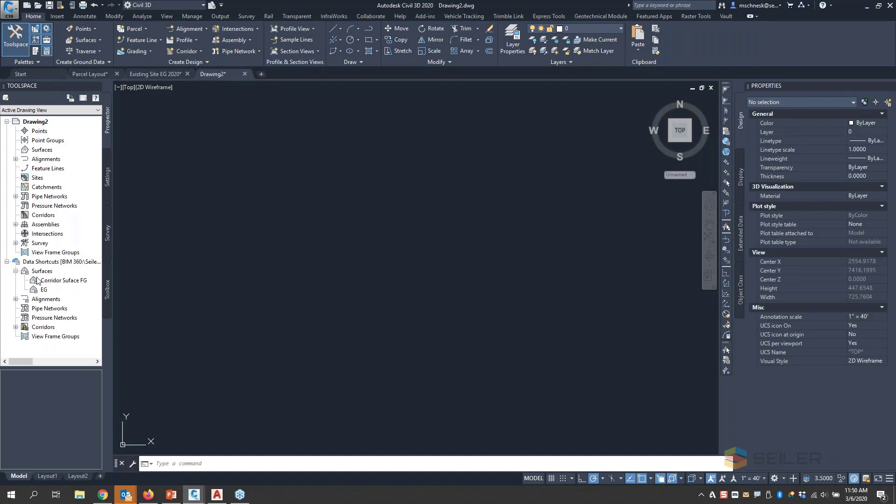
right_click(37, 292)
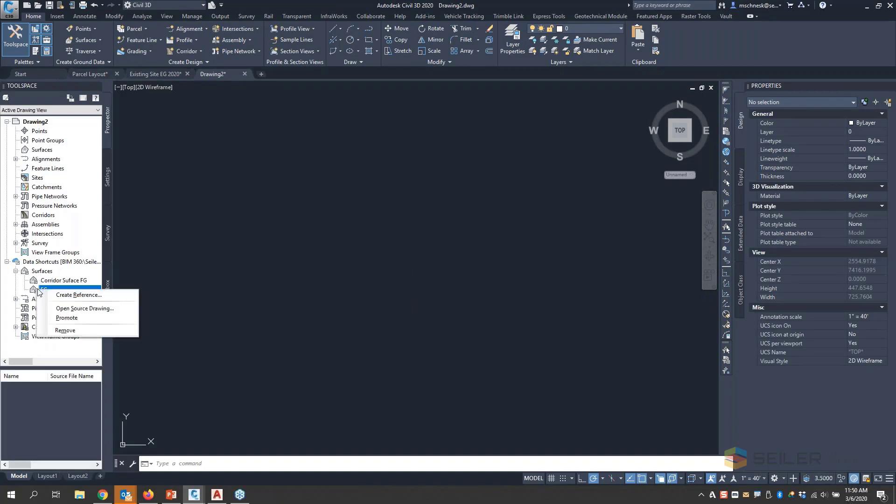
left_click(64, 296)
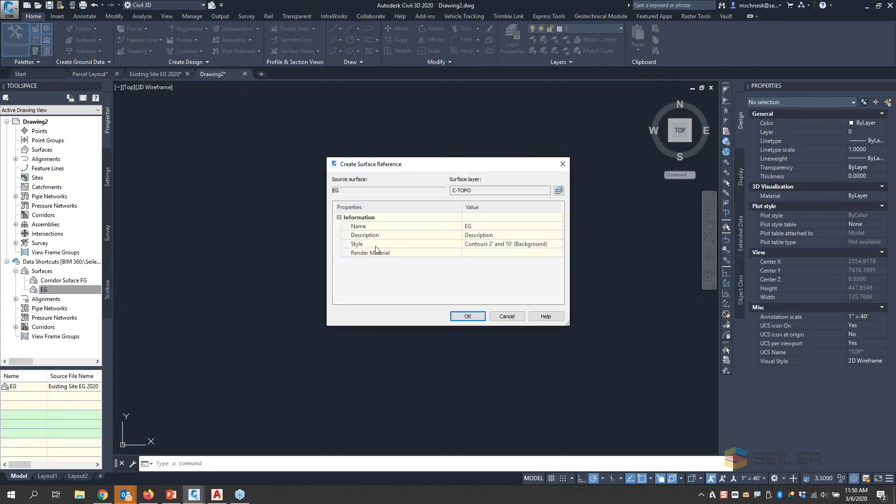
left_click(468, 316)
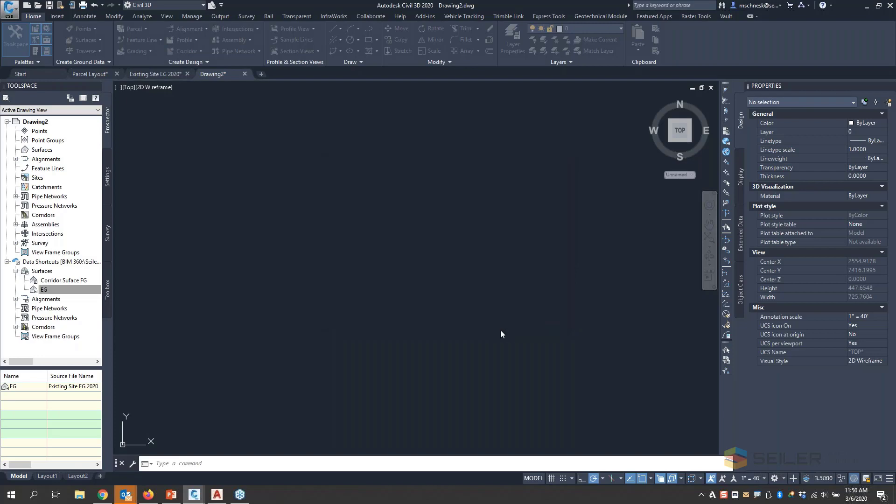
middle_click(458, 295)
middle_click(458, 296)
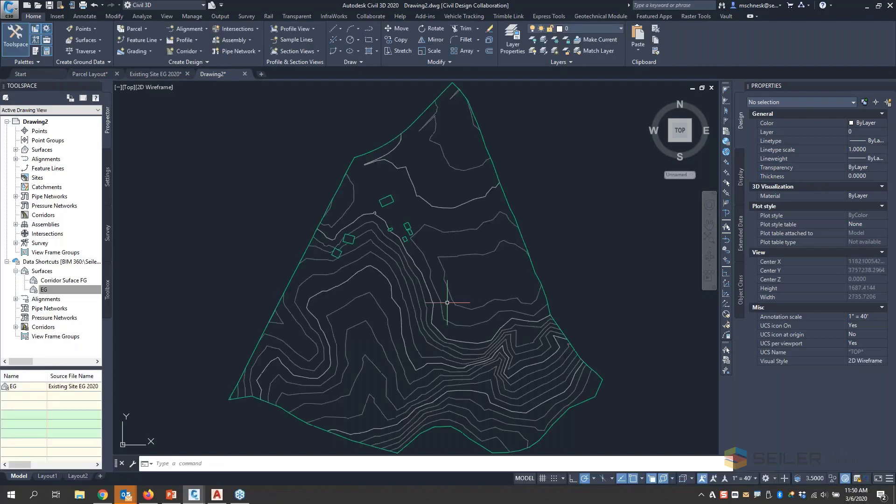
scroll(316, 228, "down", 2)
scroll(306, 241, "up", 2)
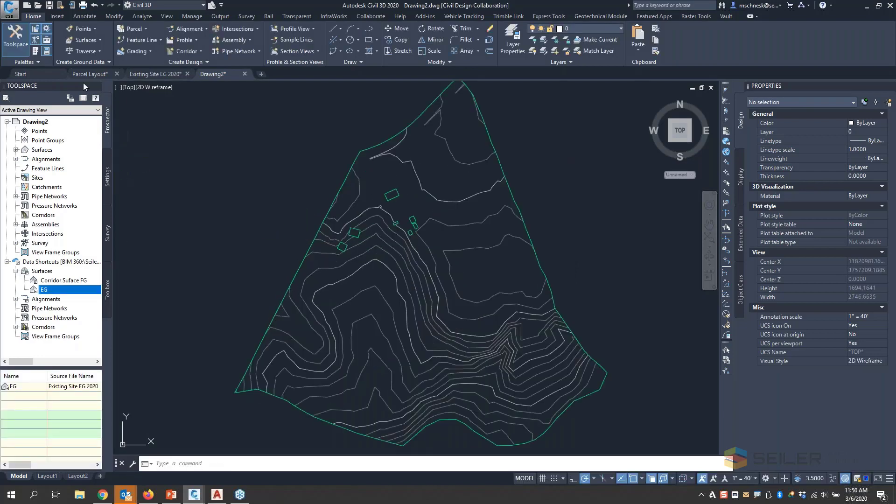
- Try to attach ACAD-Parcel Layout-Model.dwg from the desktop's Civil 3D Design Collab folder as an external reference
type("xr")
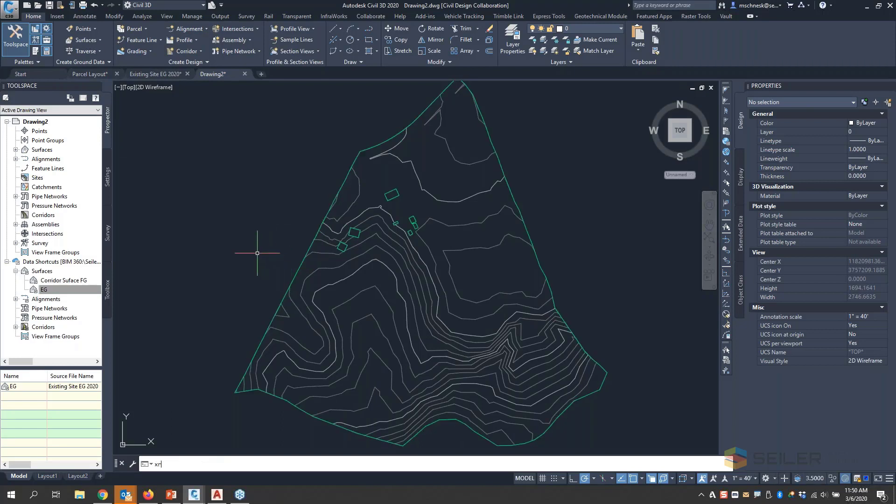
key("Return")
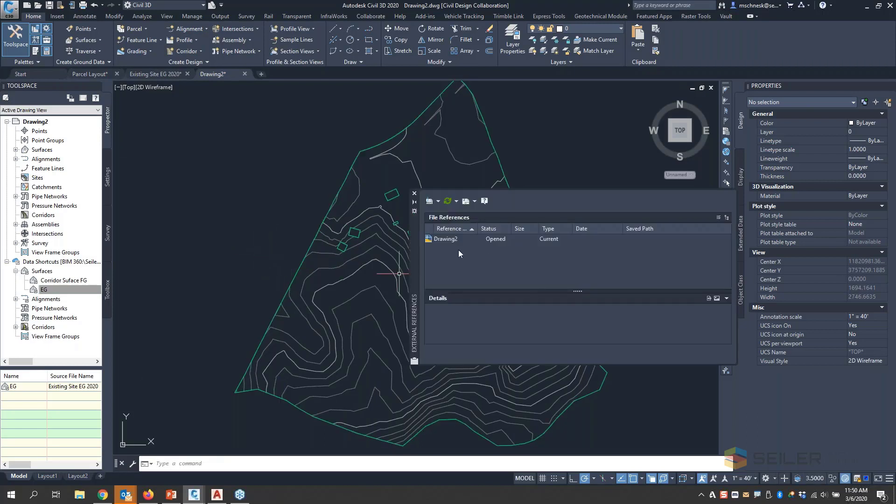
left_click(438, 202)
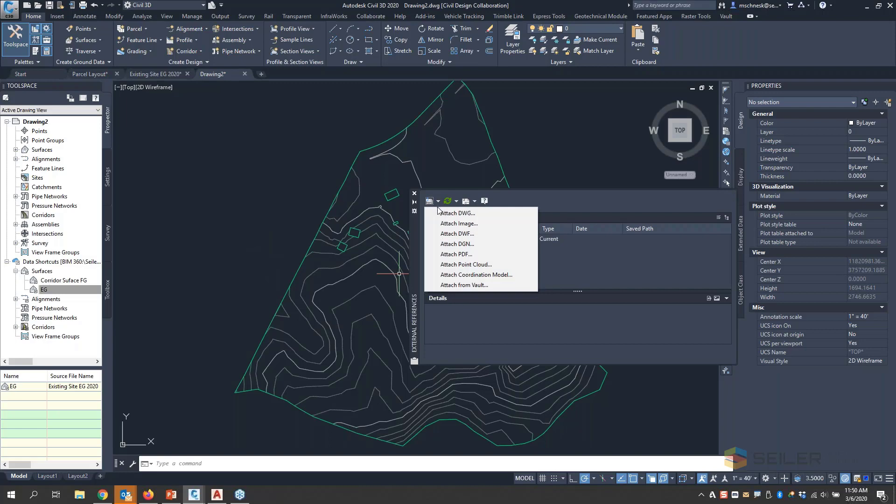
left_click(440, 214)
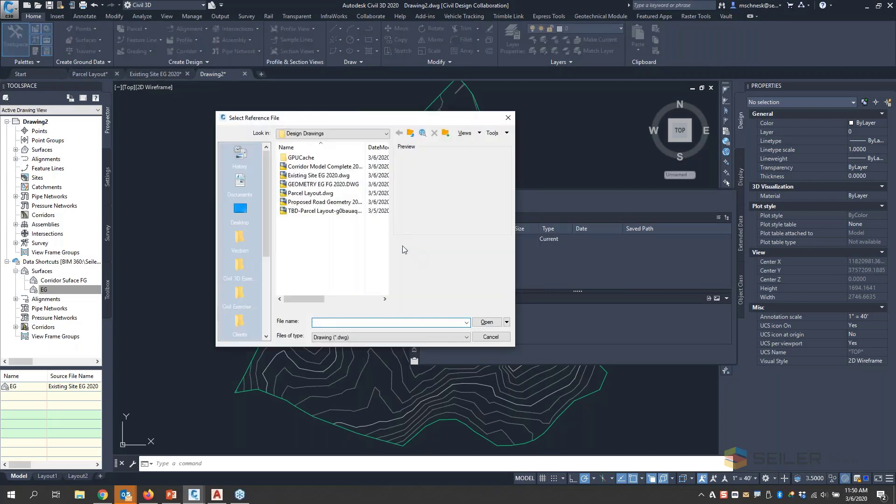
left_click(244, 213)
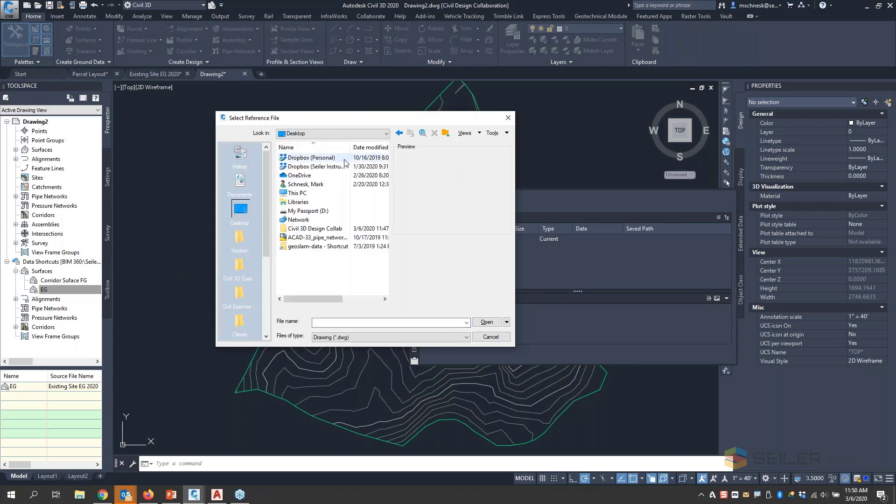
left_click(315, 228)
double_click(315, 228)
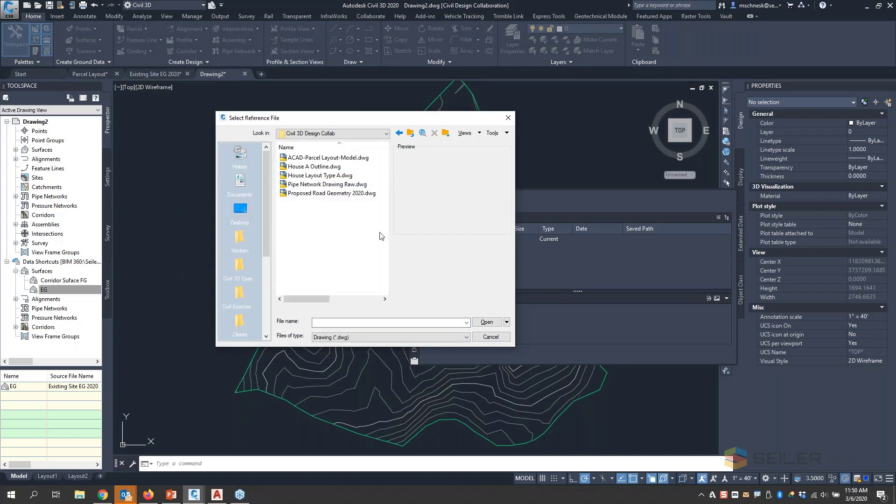
left_click(322, 159)
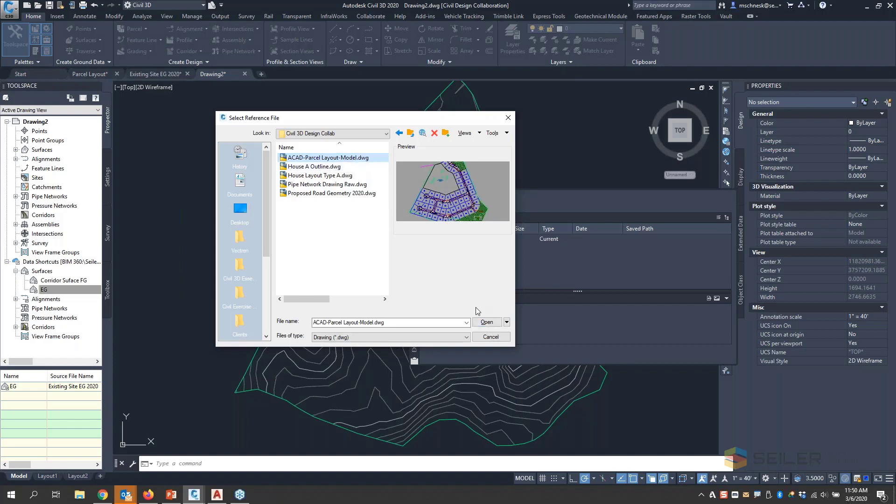
left_click(487, 322)
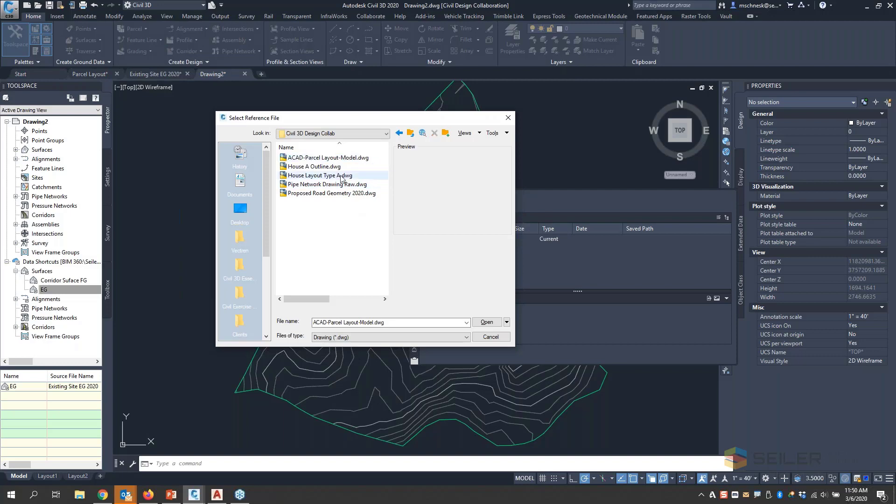
- Duplicate ACAD-Parcel Layout-Model.dwg within the Civil 3D Design Collab folder from the reference file selection dialog
right_click(337, 157)
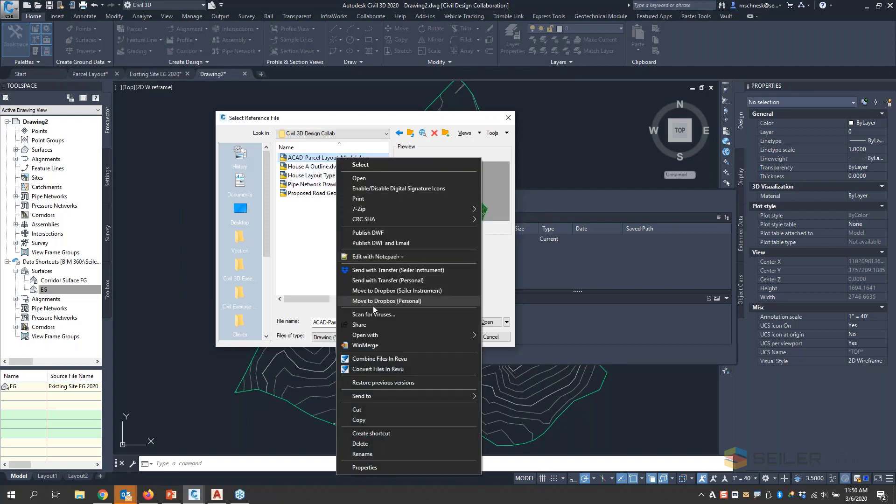
left_click(361, 420)
right_click(325, 270)
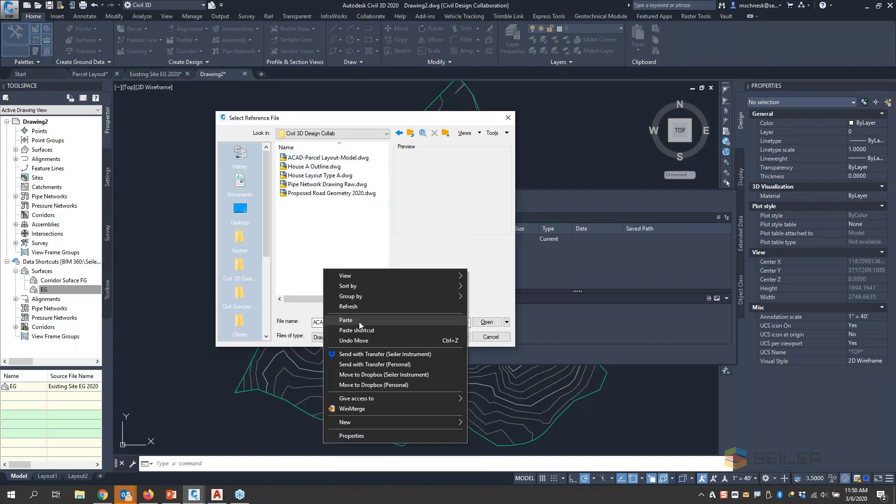
left_click(346, 319)
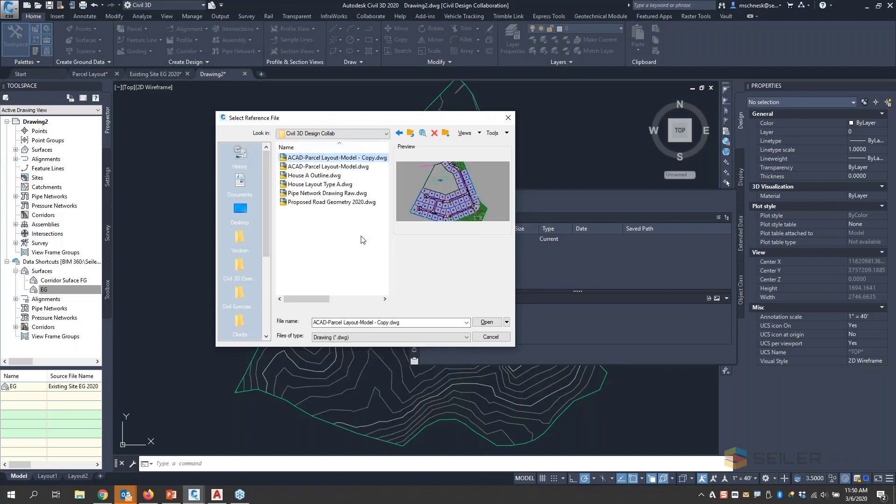
- Attach ACAD-Parcel Layout-Model - Copy.dwg as an overlay with a relative path and close the external references list
left_click(356, 161)
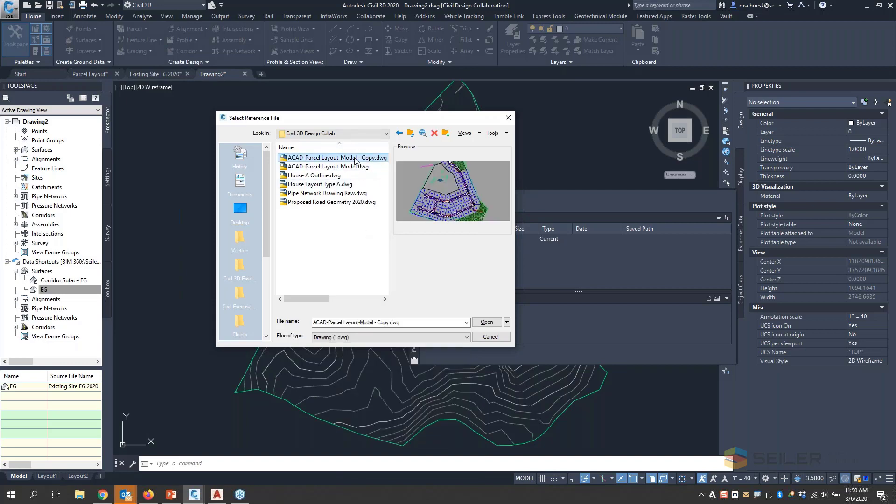
left_click(487, 322)
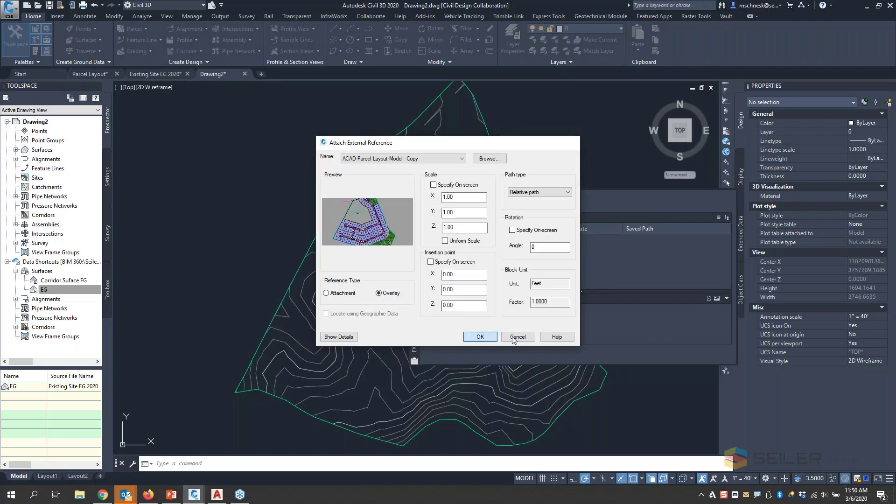
left_click(475, 337)
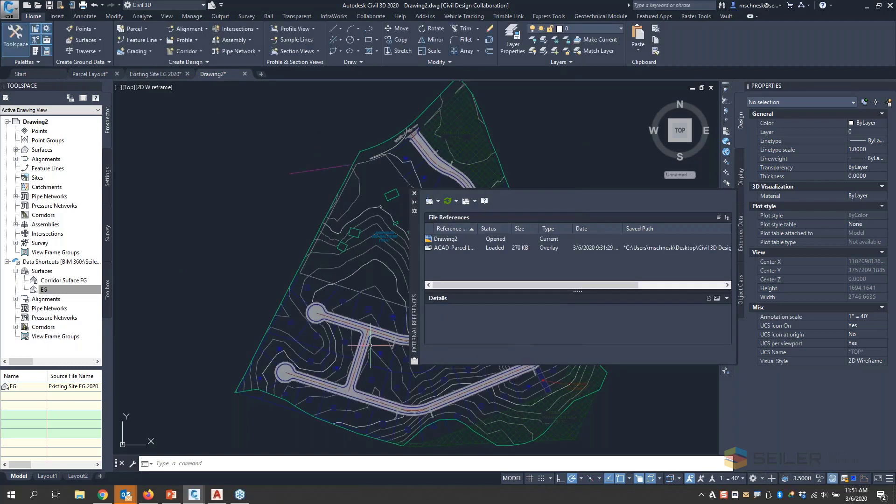
left_click(414, 193)
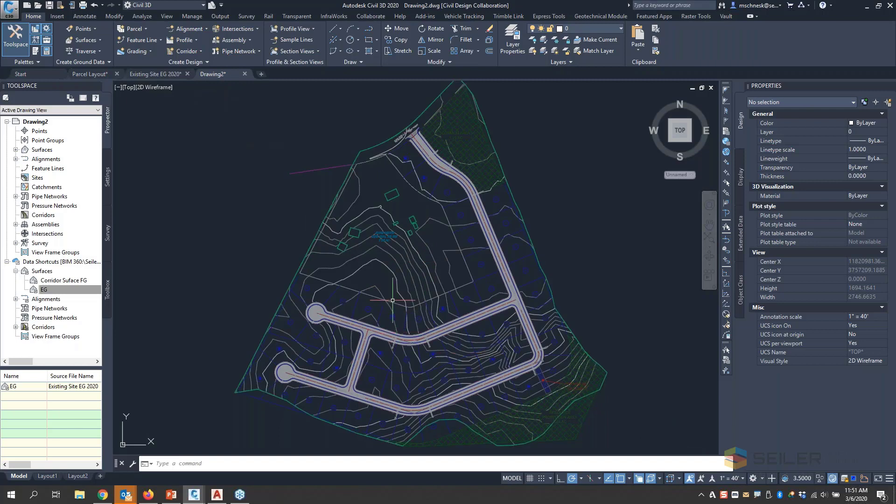
- Try to save the drawing to BIM 360 in Seiler Design Solutions, Civil 3D Design Collaboration, Project Files, Design Drawings
left_click(51, 290)
left_click(13, 10)
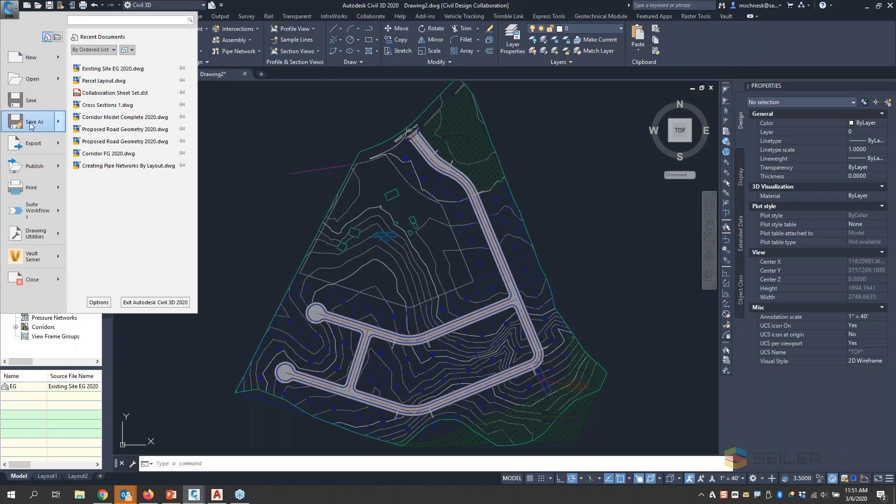
key("Escape")
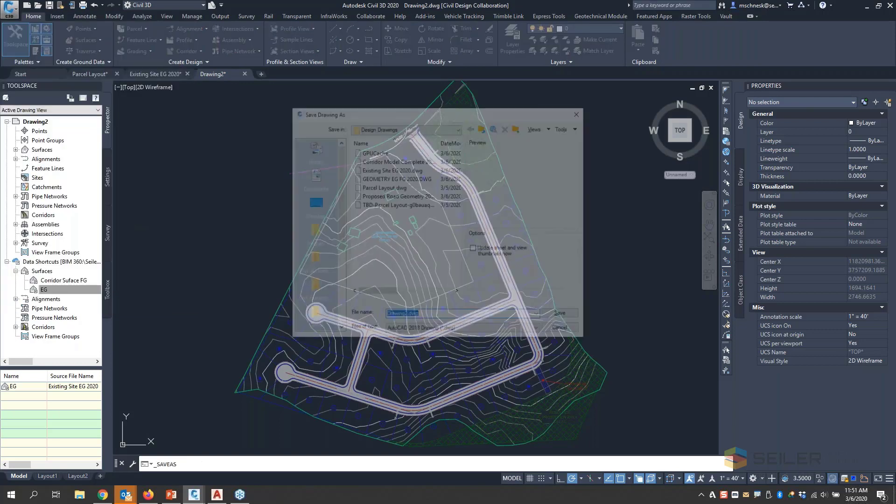
left_click_drag(338, 202, 340, 276)
left_click(313, 315)
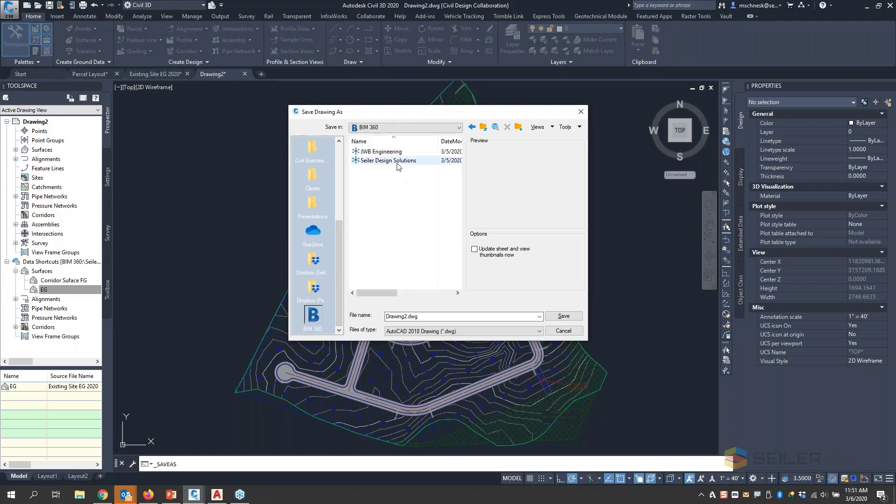
double_click(427, 174)
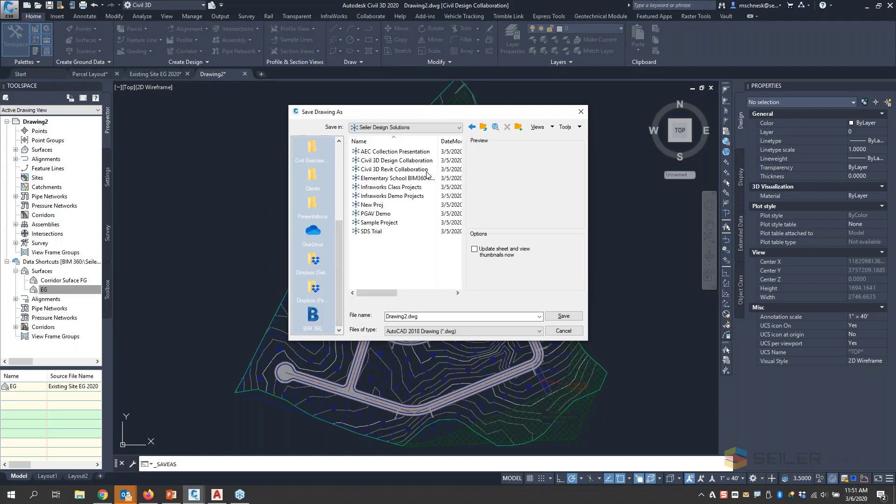
double_click(385, 161)
double_click(379, 153)
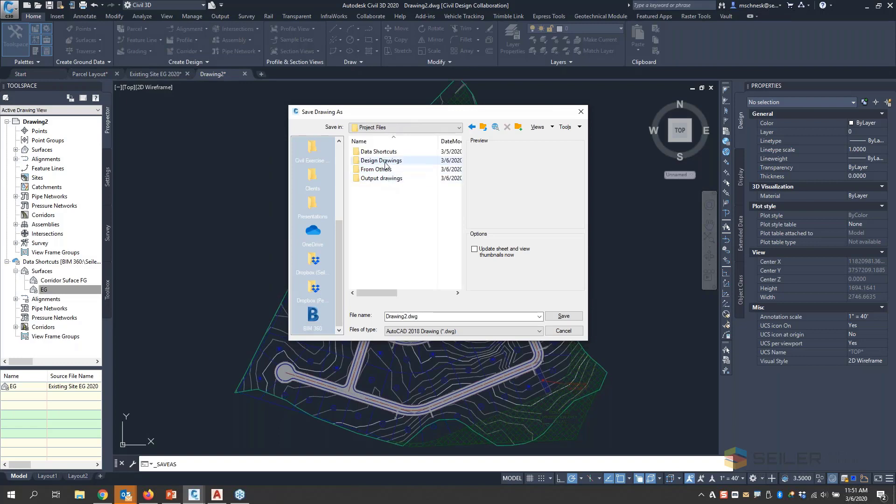
double_click(381, 161)
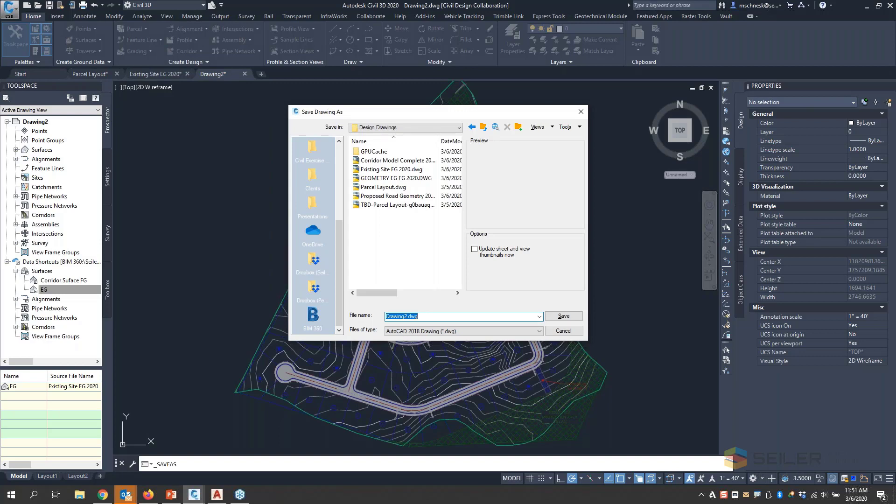
type("Temp Layout with reference")
left_click(578, 316)
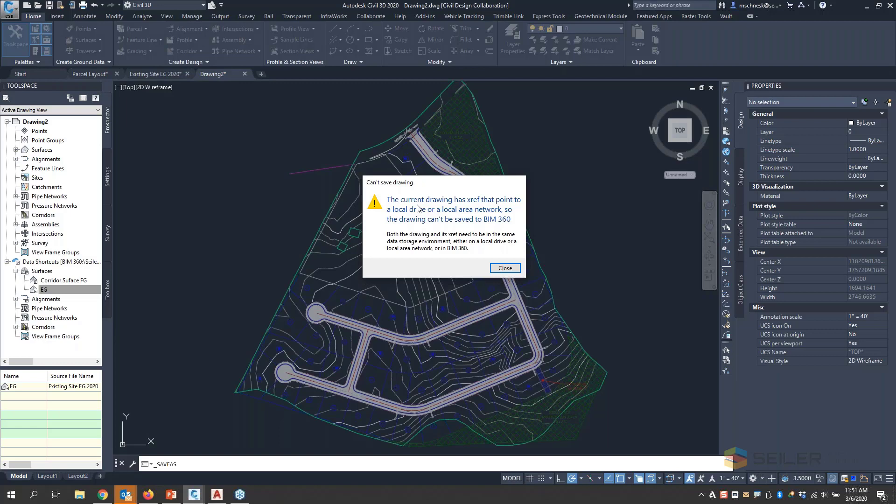
left_click_drag(392, 186, 270, 175)
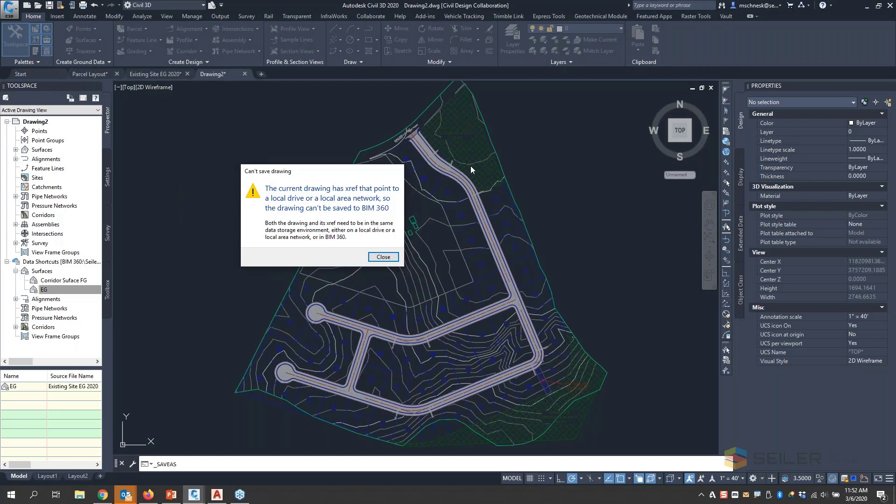
left_click(383, 258)
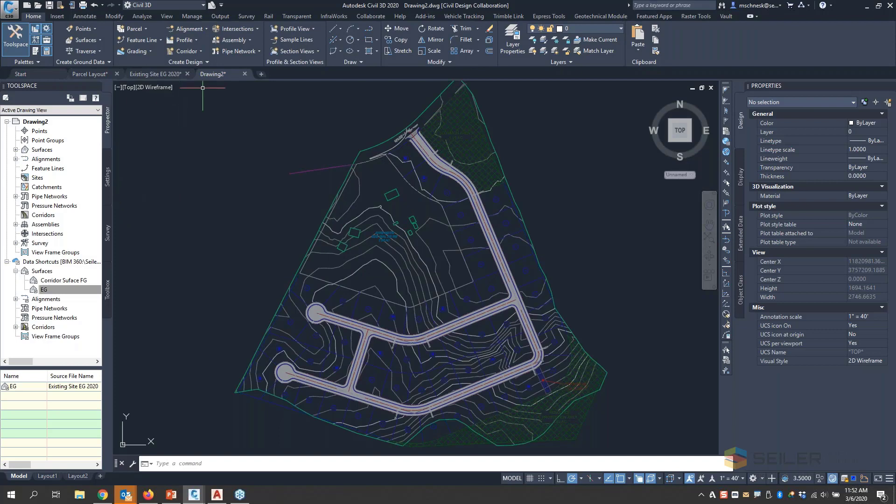
- Inspect the attached parcel layout reference, the open drawings' file paths and the EG data shortcut, leaving nothing selected
left_click(468, 139)
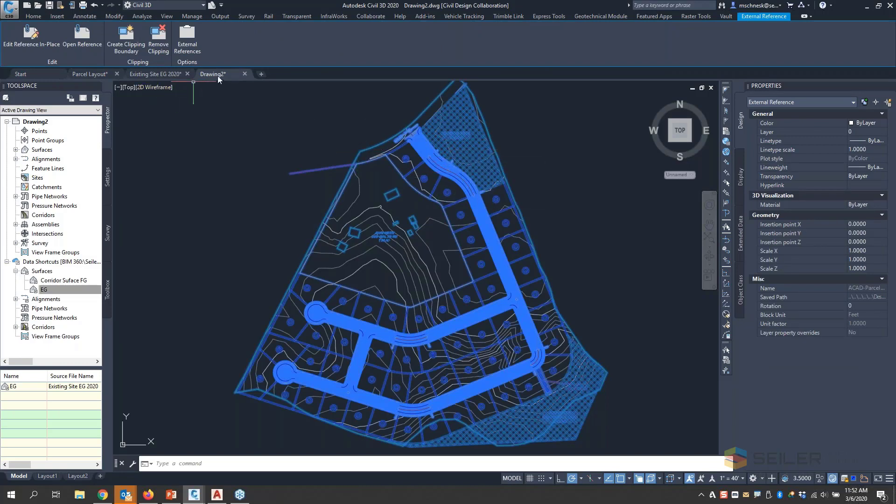
mouse_move(213, 73)
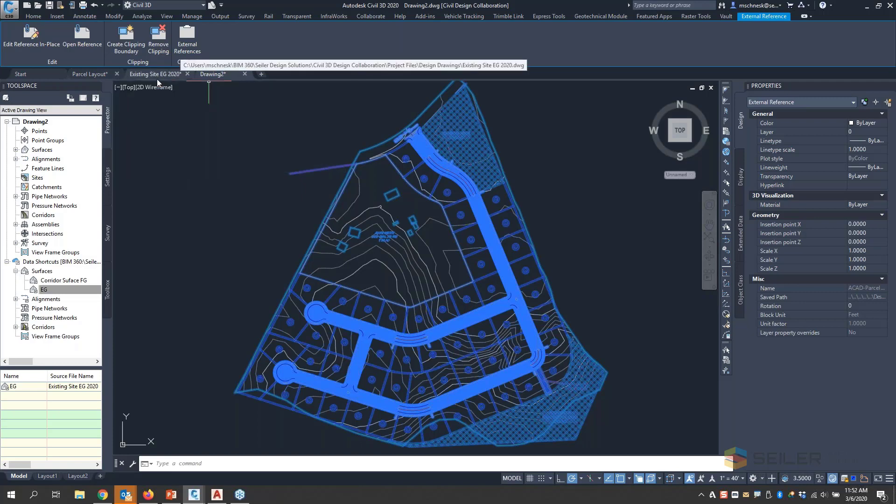
left_click(58, 288)
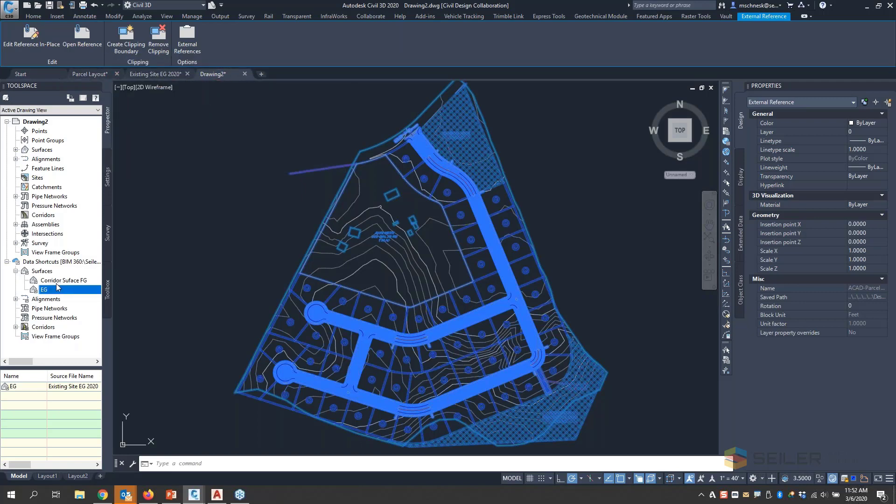
left_click(131, 254)
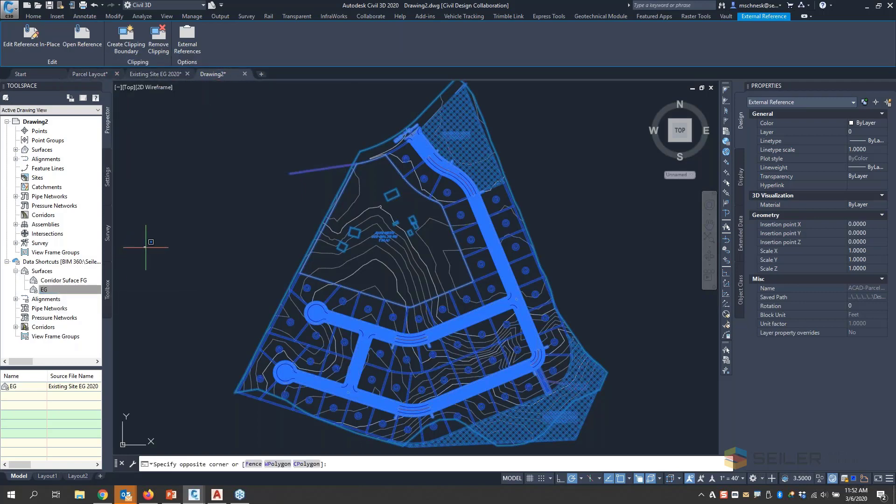
left_click(160, 245)
key("Escape")
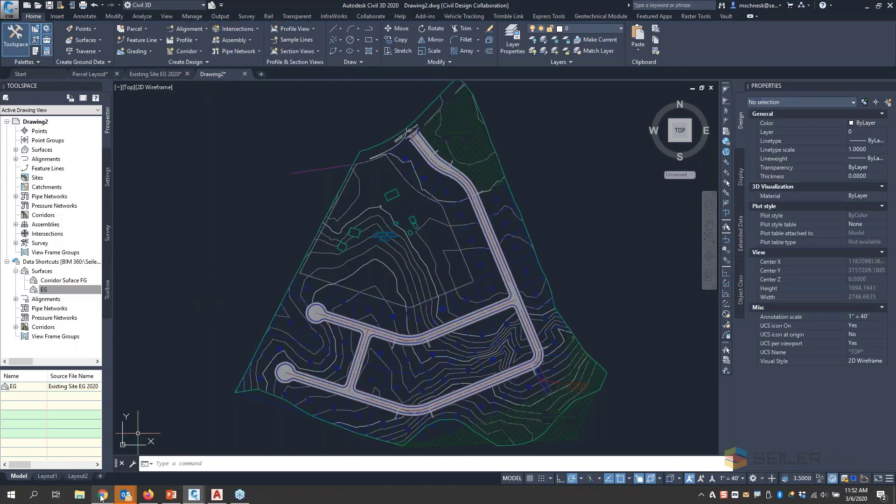
- Switch to BIM 360 Document Management in Firefox and show the published linked files in the From Others folder
left_click(149, 495)
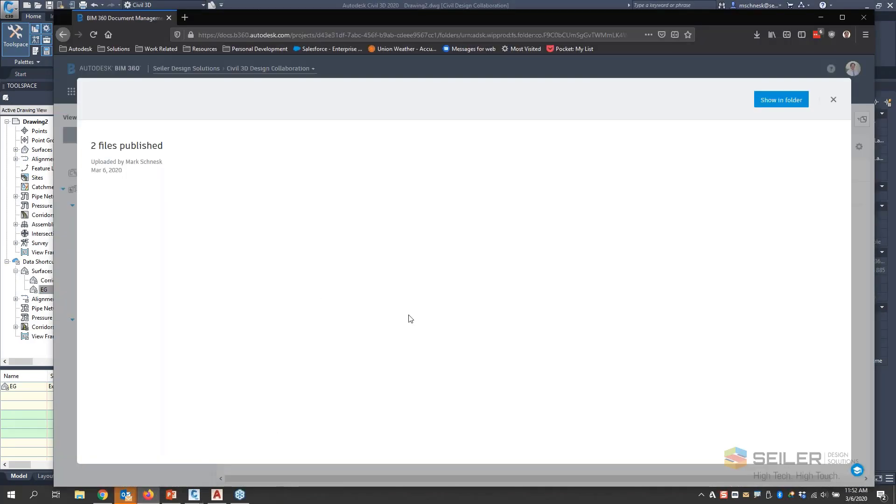
left_click(780, 105)
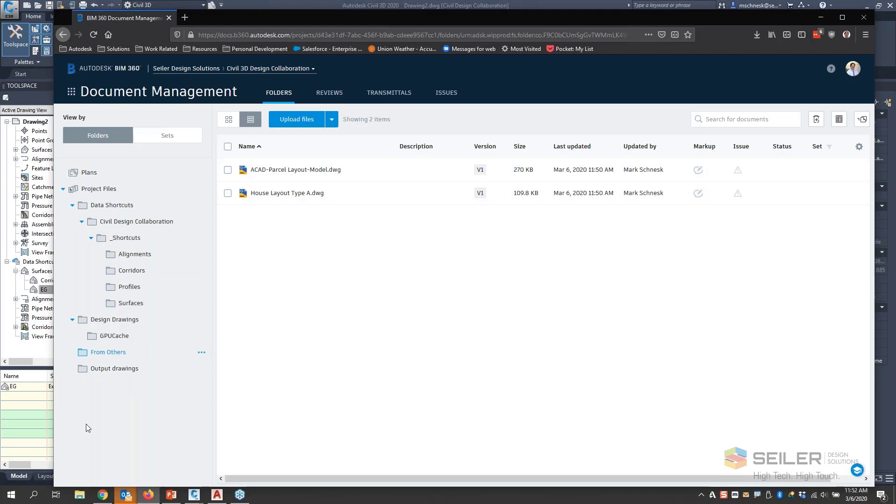
- Return to Civil 3D and detach the desktop-based ACAD-Parcel Layout reference from Drawing2
left_click(22, 419)
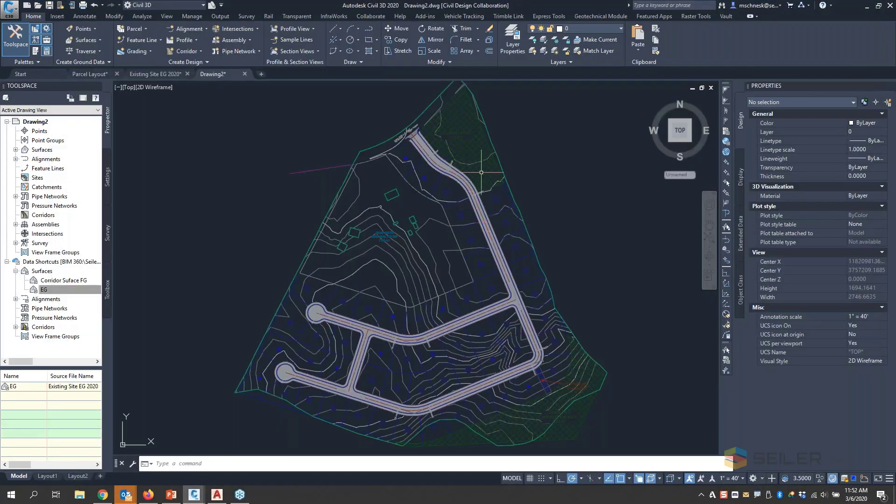
type("XR")
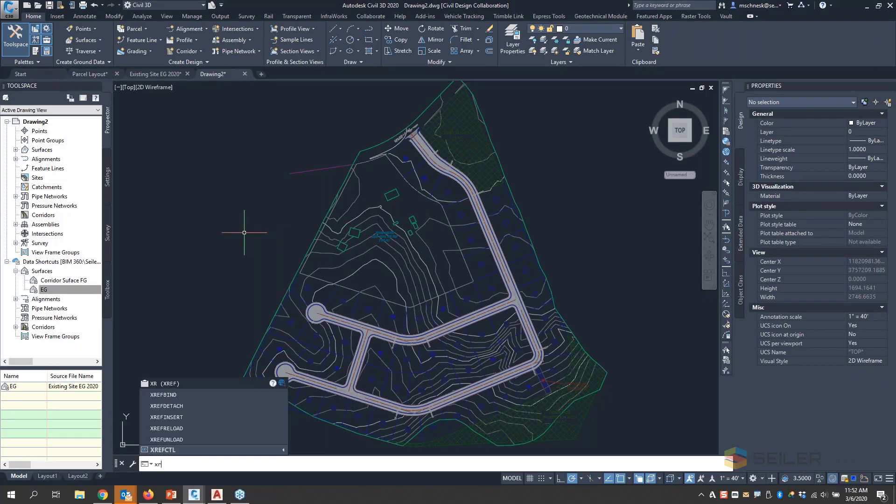
key("Return")
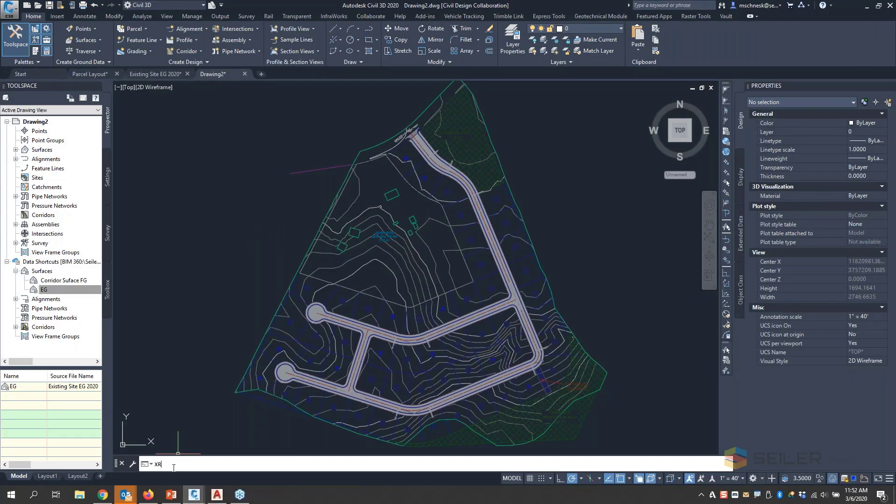
right_click(466, 247)
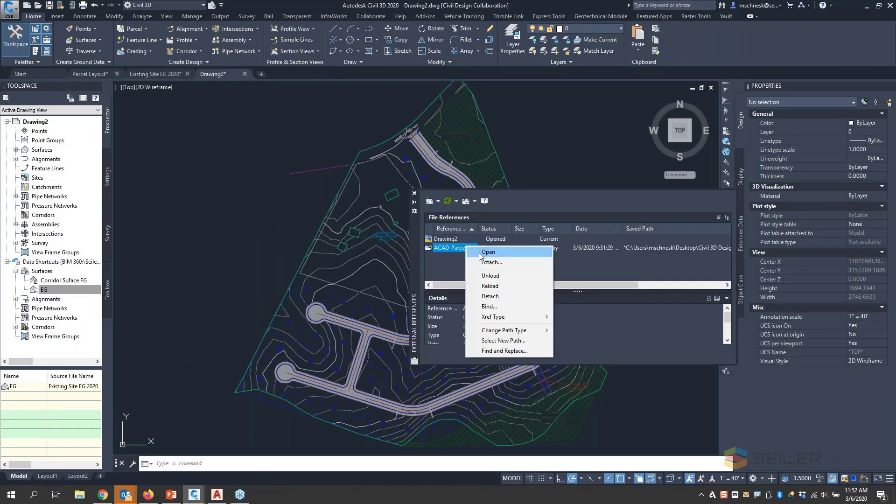
left_click(491, 296)
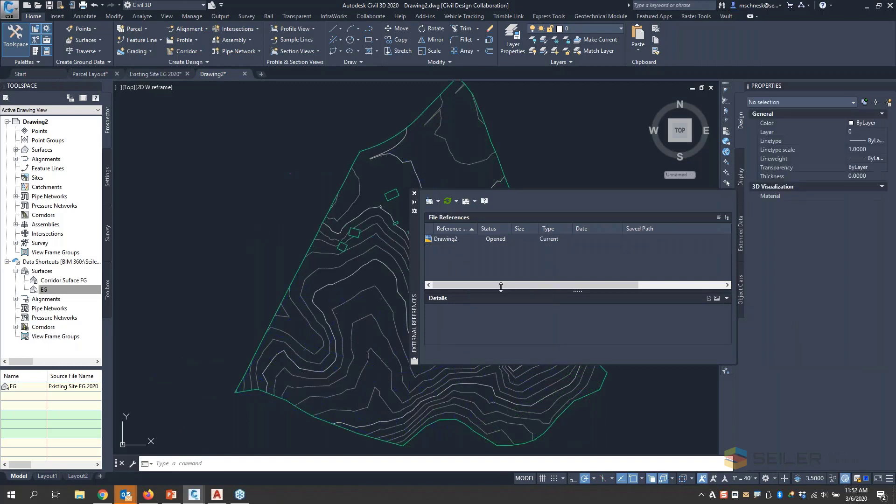
- Attach ACAD-Parcel Layout-Model.dwg from BIM 360, Seiler Design Solutions, Civil 3D Design Collaboration, Project Files, From Others, as an overlay with a relative path
left_click(437, 203)
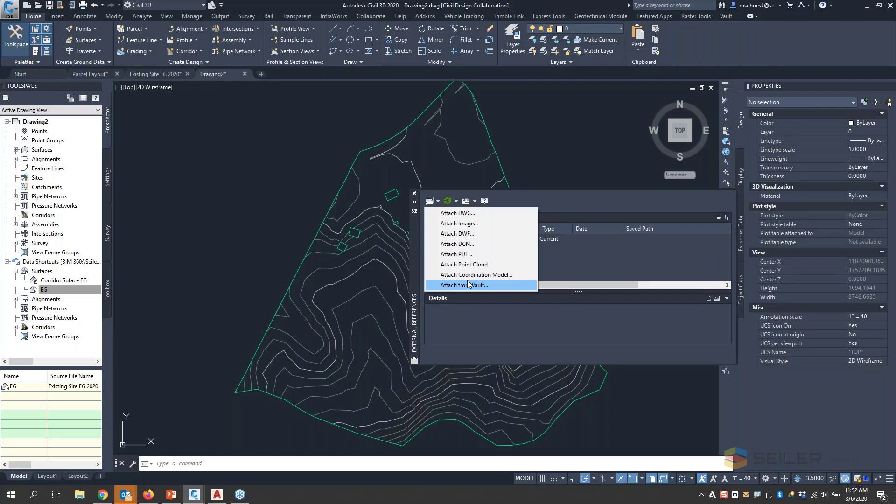
left_click(457, 212)
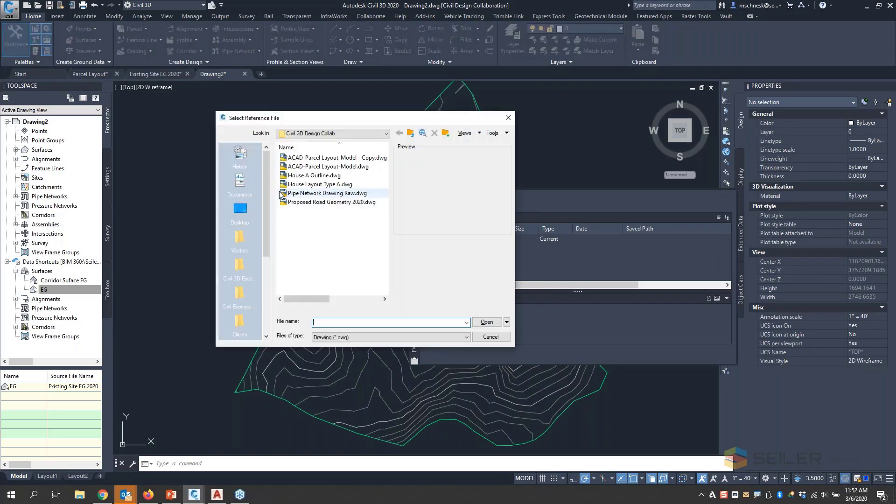
left_click_drag(269, 156, 241, 329)
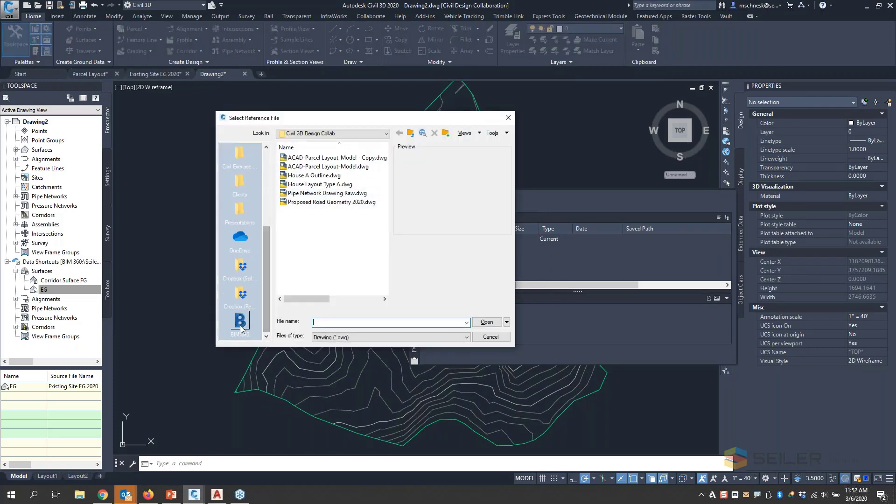
left_click(241, 329)
double_click(308, 167)
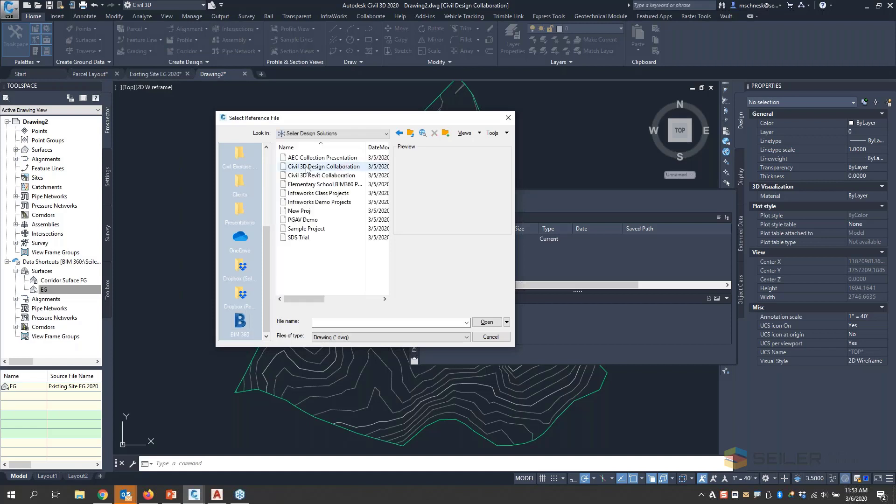
double_click(307, 167)
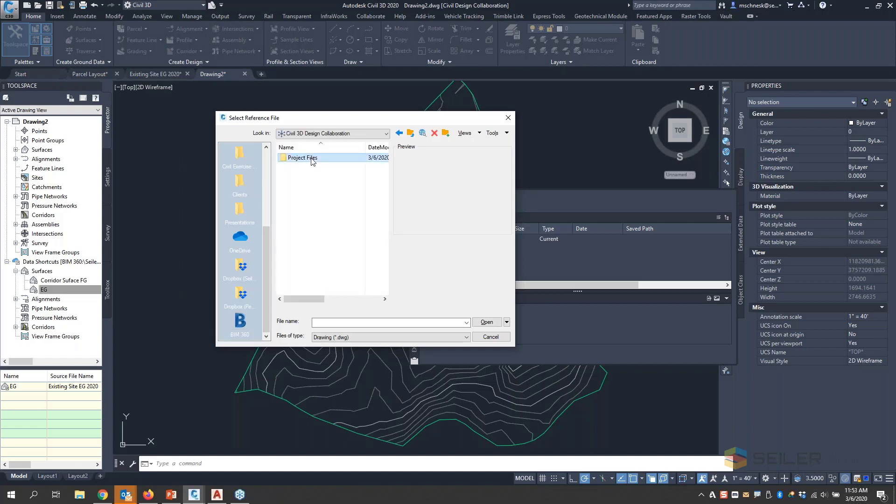
double_click(310, 158)
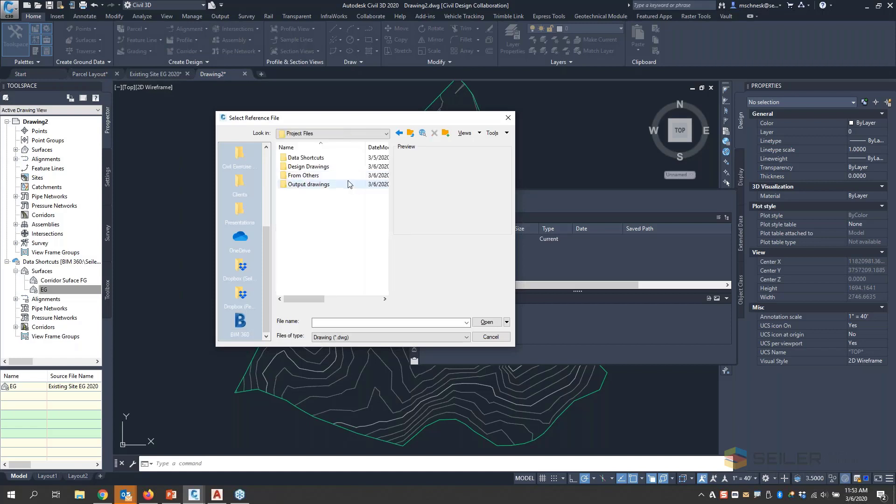
double_click(322, 176)
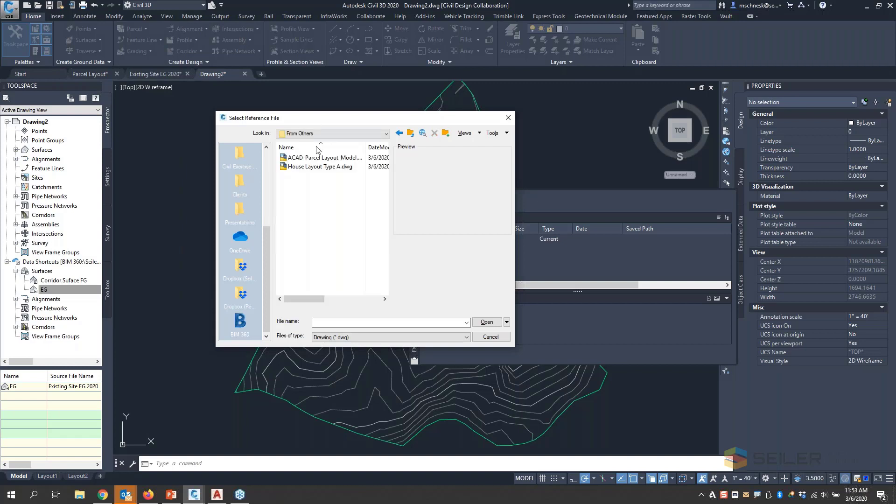
left_click(315, 158)
key("Return")
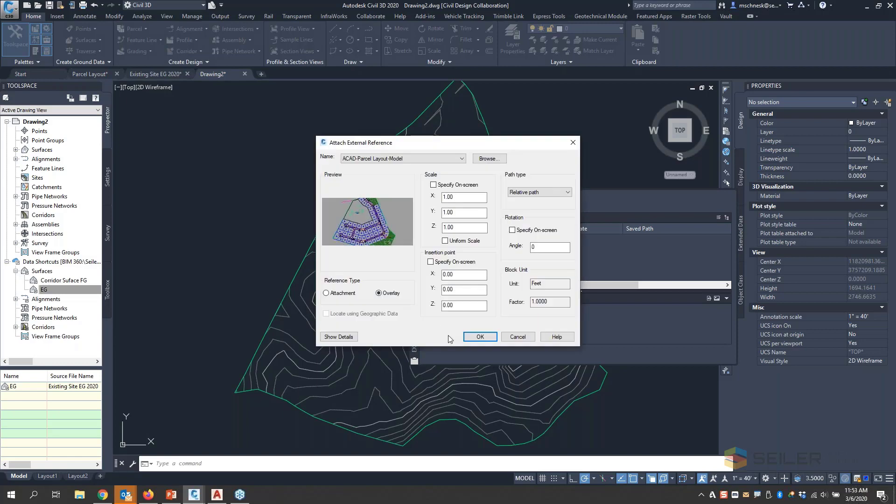
left_click(465, 339)
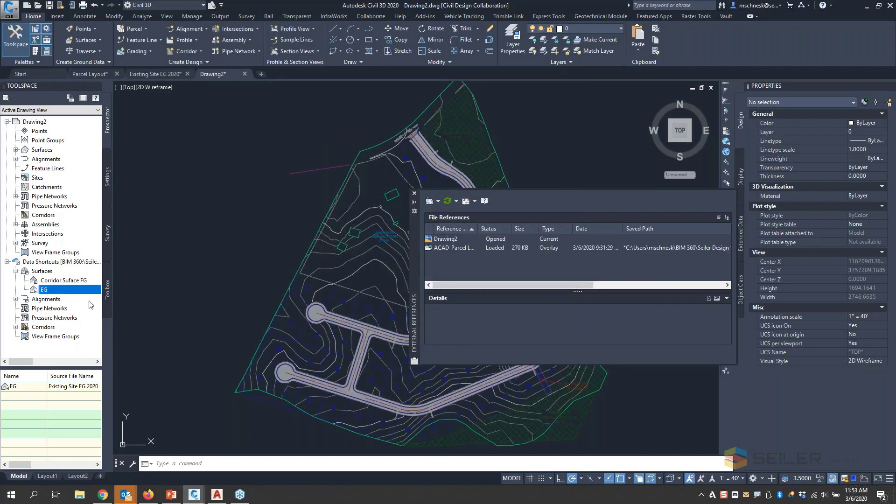
- Save the drawing as Temp Layout in BIM 360, Seiler Design Solutions, Civil 3D Design Collaboration, Project Files, Design Drawings
left_click(9, 9)
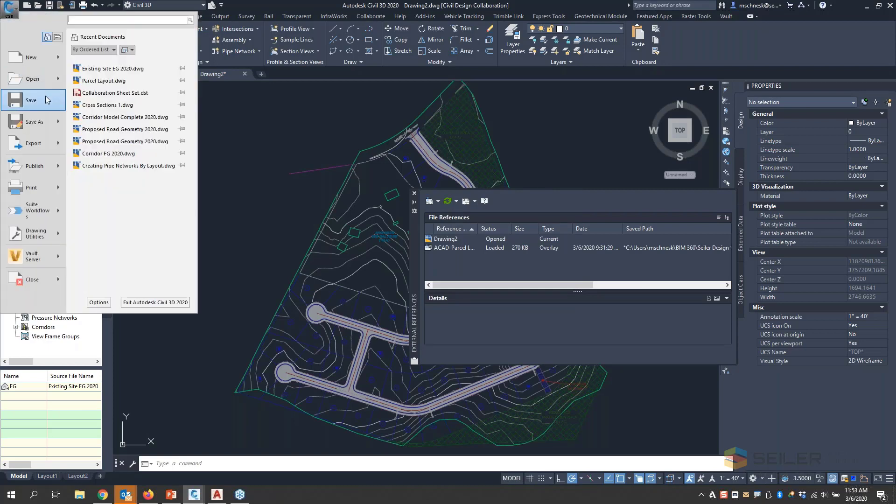
left_click(39, 122)
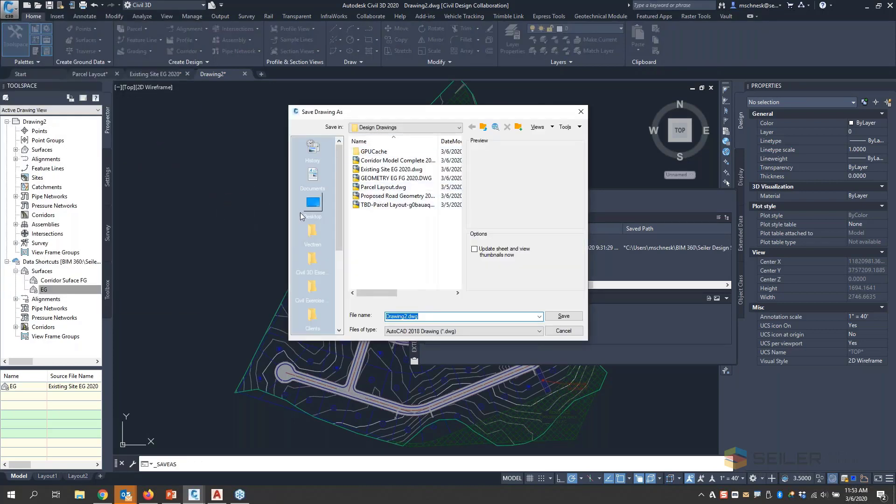
left_click_drag(338, 226, 338, 306)
left_click(313, 315)
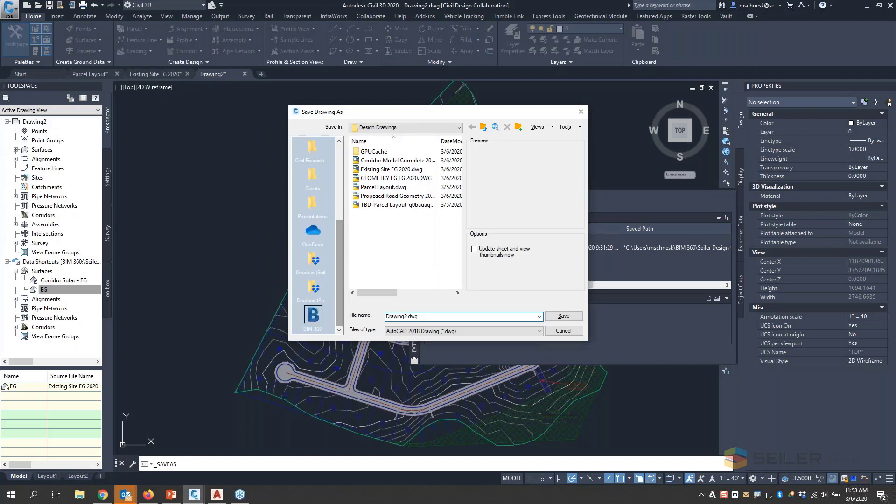
double_click(381, 161)
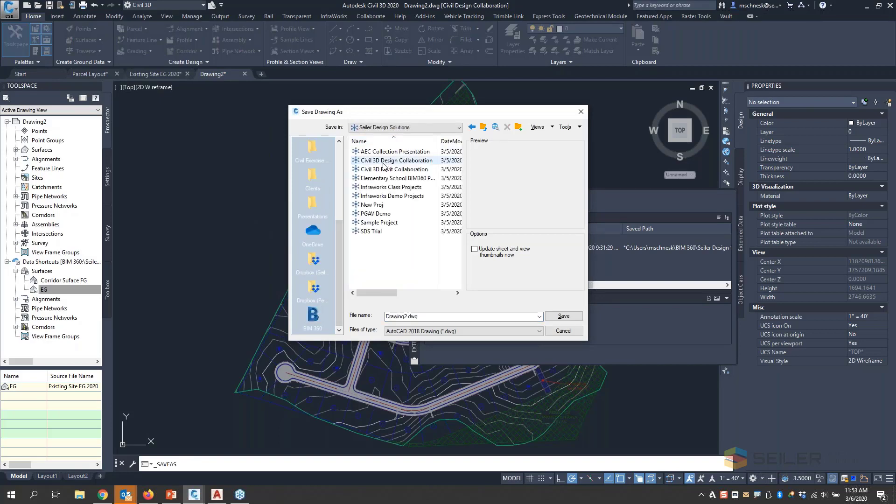
double_click(383, 161)
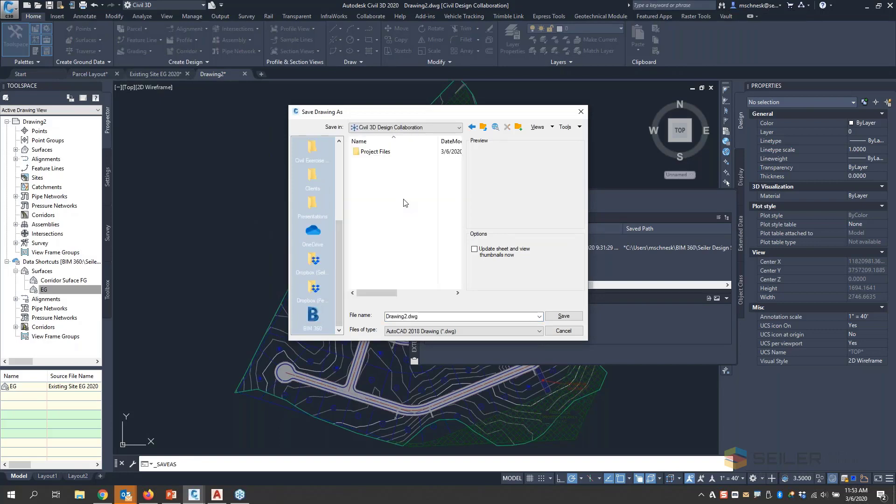
double_click(376, 152)
left_click(381, 160)
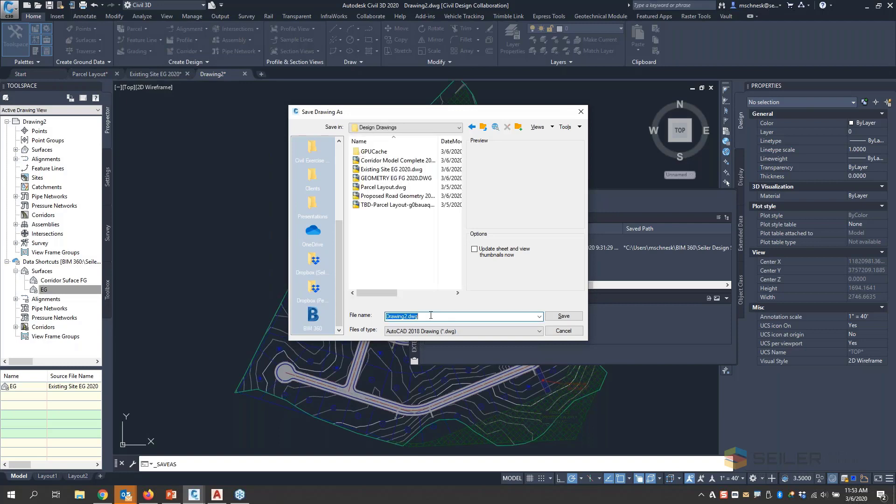
type("Temp Layout")
left_click(563, 317)
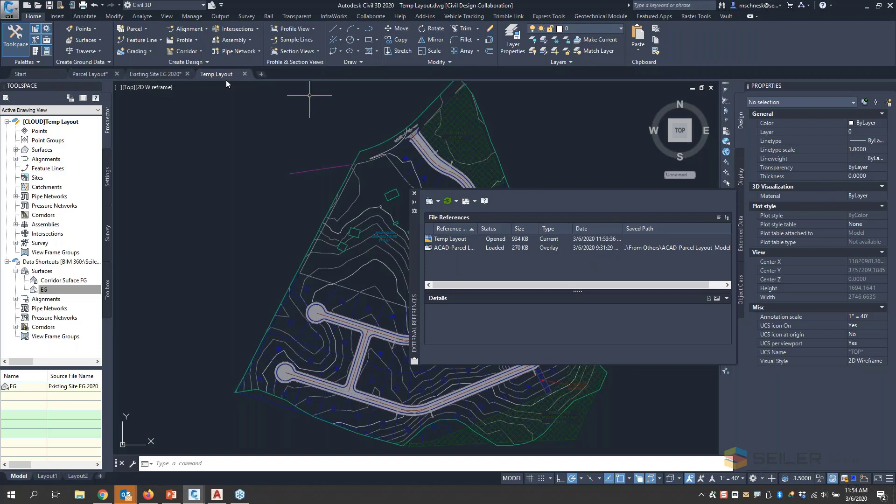
- Switch to the Nutanix Frame session in Chrome, where Civil 3D has Proposed Road Geometry 2020 open
left_click(202, 495)
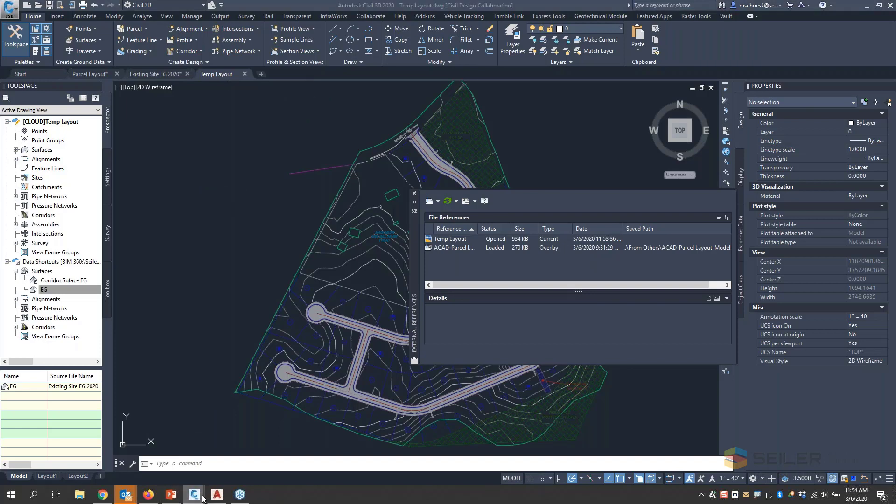
left_click(149, 495)
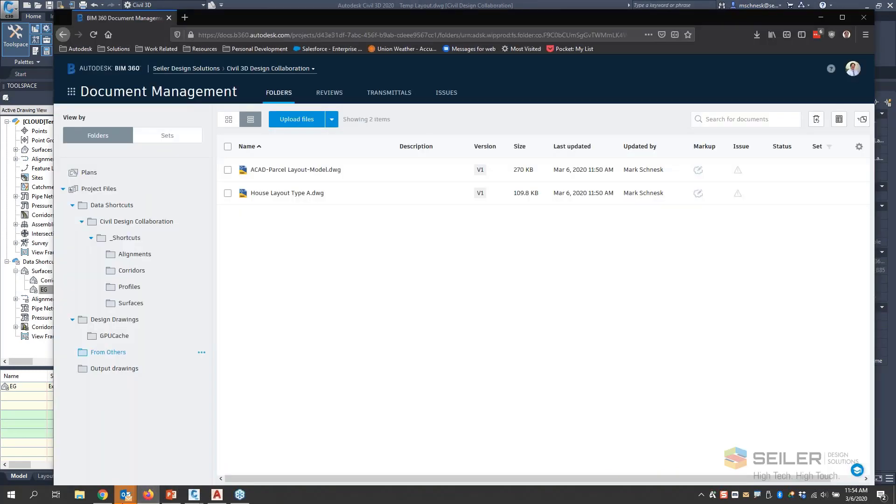
left_click(103, 495)
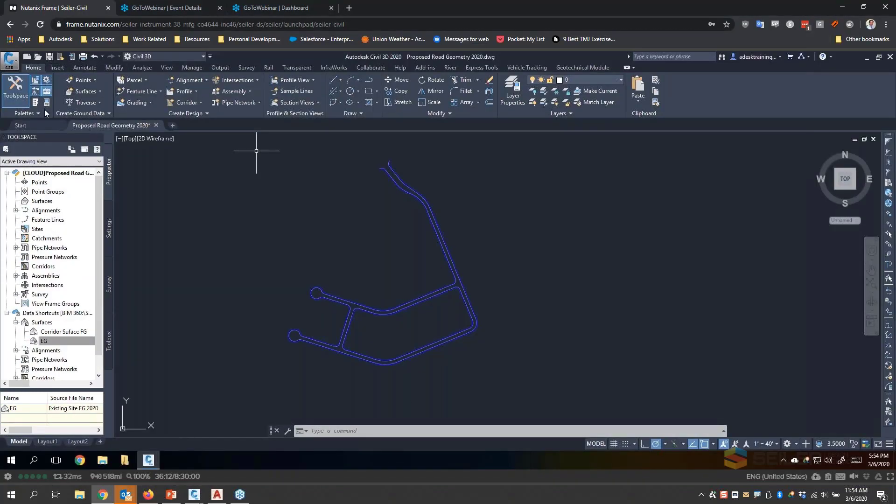
left_click(39, 60)
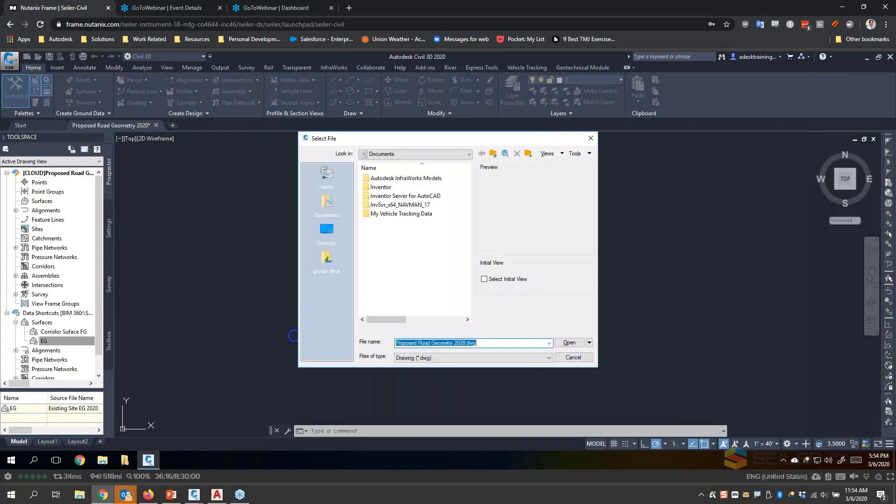
left_click(423, 358)
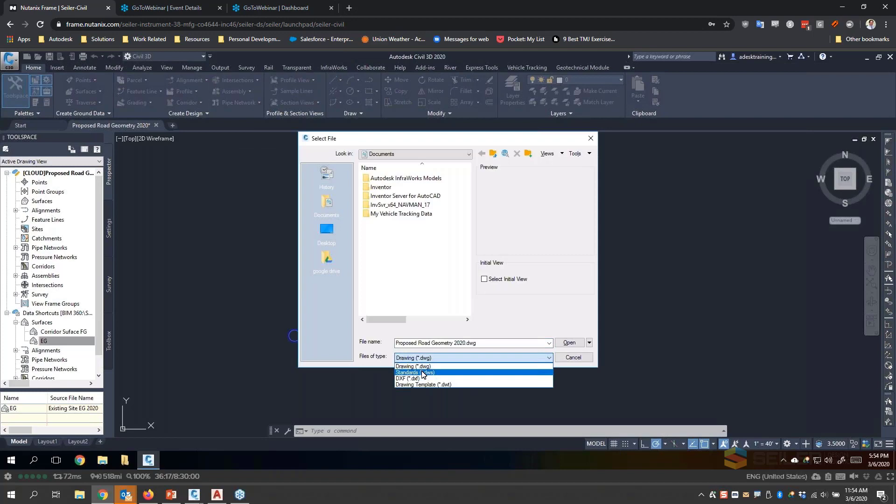
left_click(386, 348)
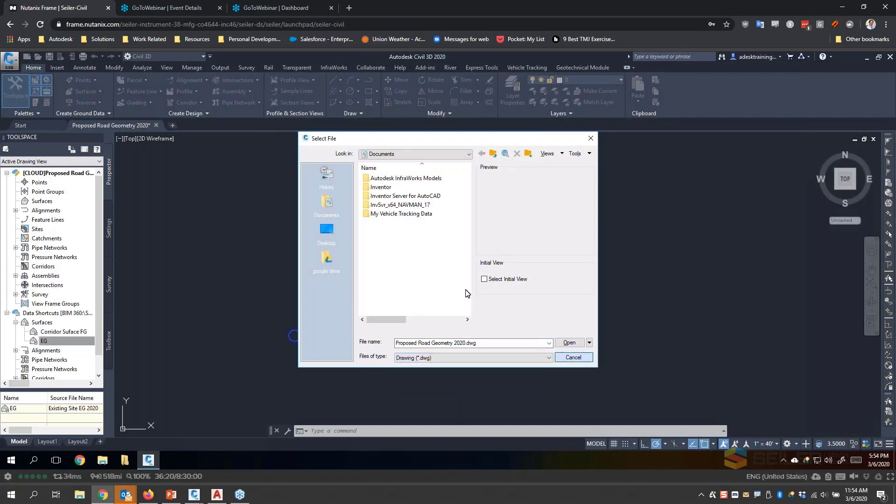
key("Return")
- Add Sheet Set Manager to the quick access commands and launch it
left_click(210, 56)
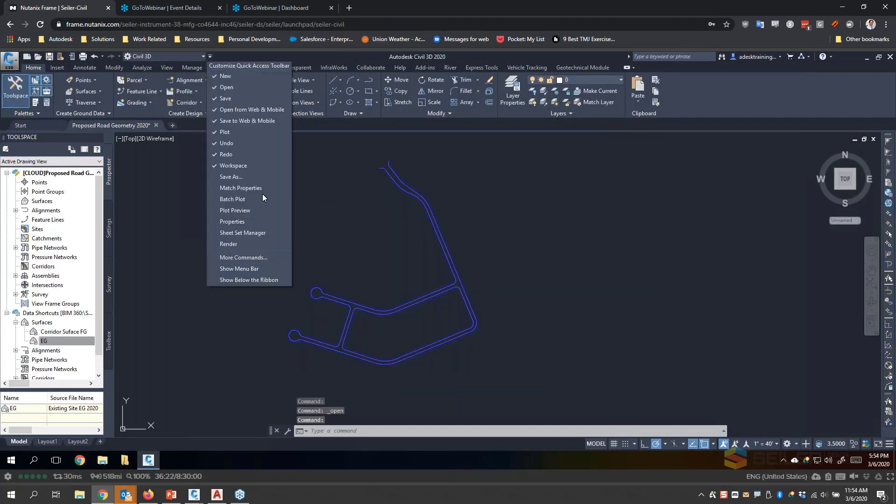
left_click(217, 189)
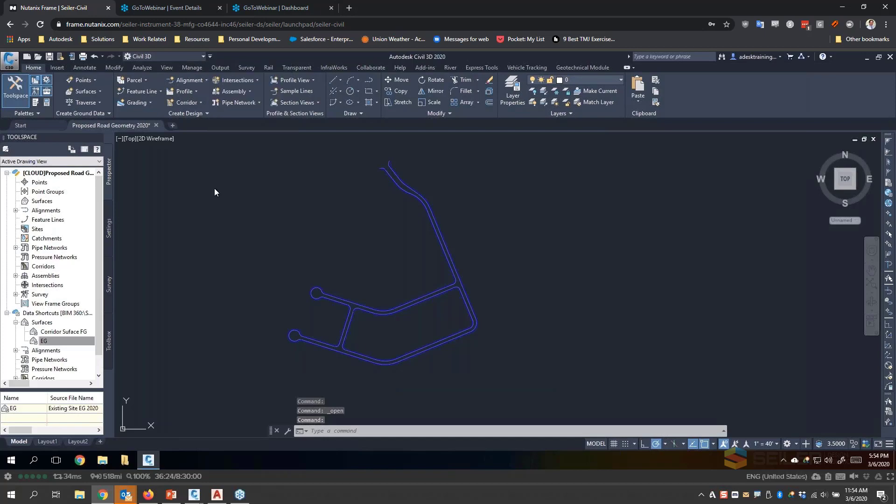
left_click(211, 57)
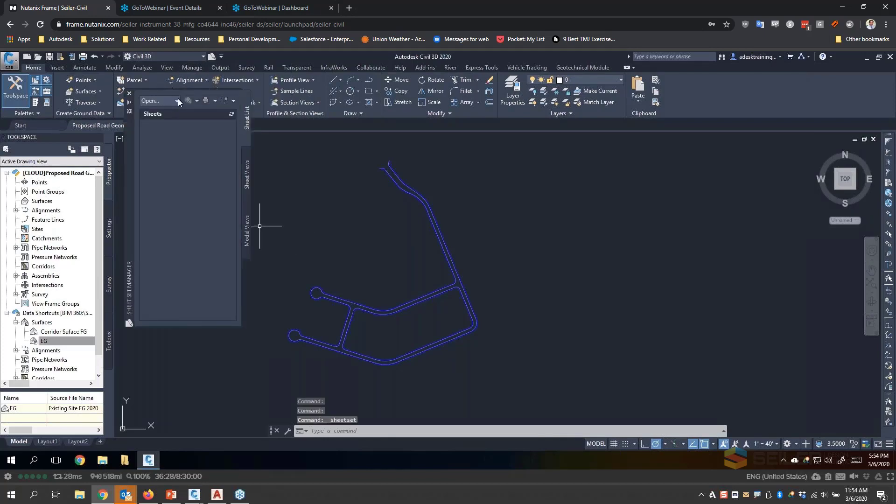
- Open Collaboration Sheet Set.dst from BIM 360, Seiler Design Solutions, Civil 3D Design Collaboration, Project Files, Output drawings
left_click(178, 99)
left_click(156, 135)
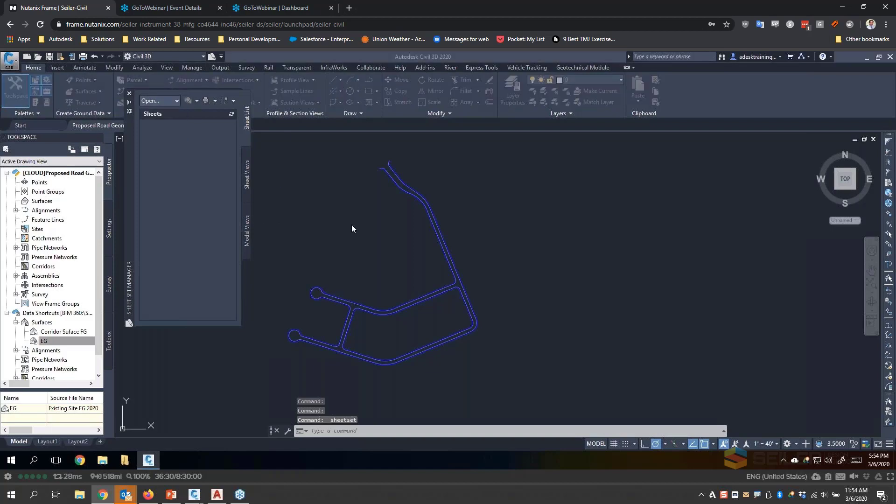
left_click(411, 154)
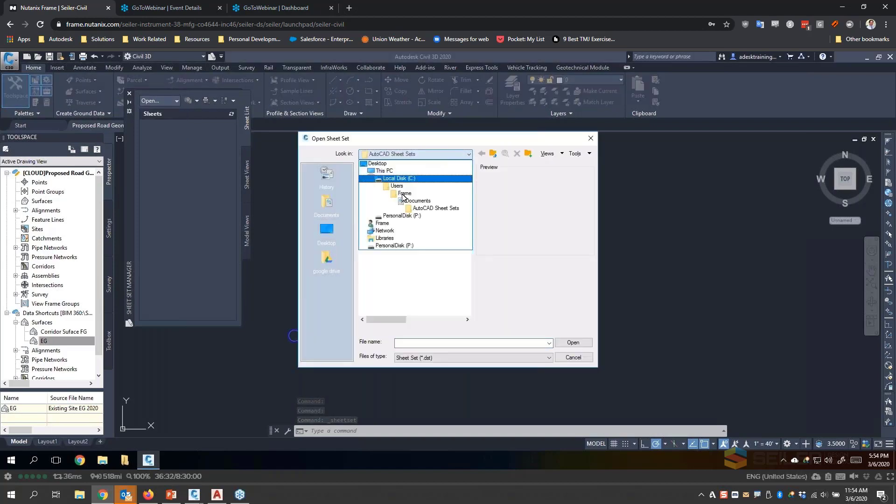
left_click(386, 171)
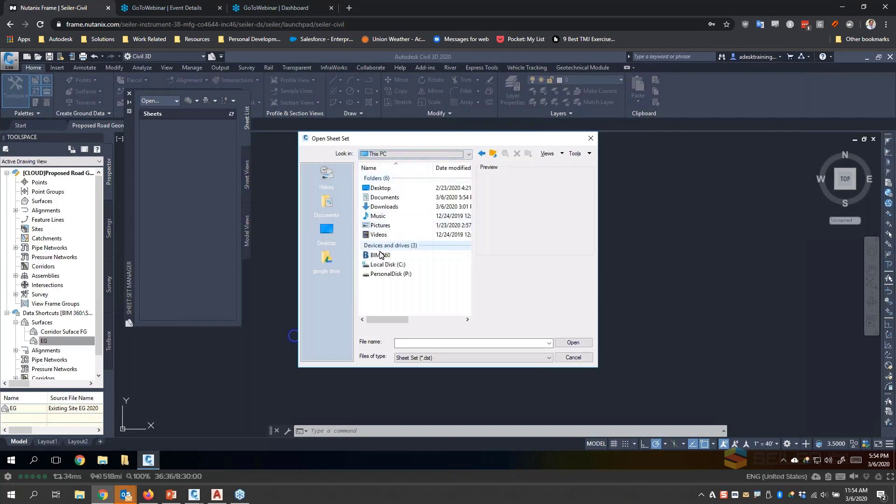
double_click(381, 255)
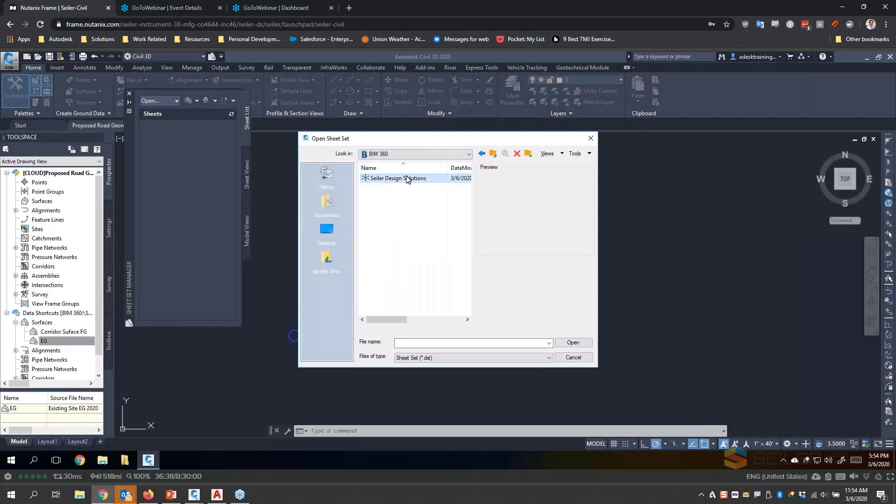
double_click(408, 180)
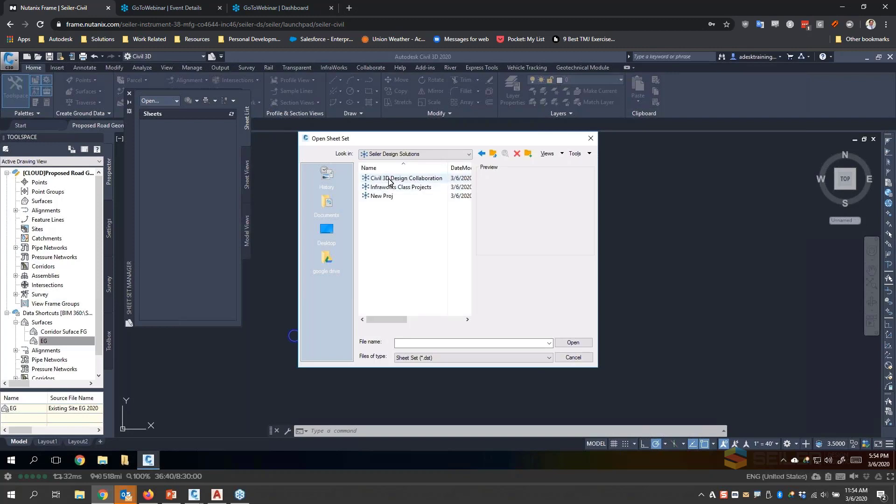
double_click(391, 180)
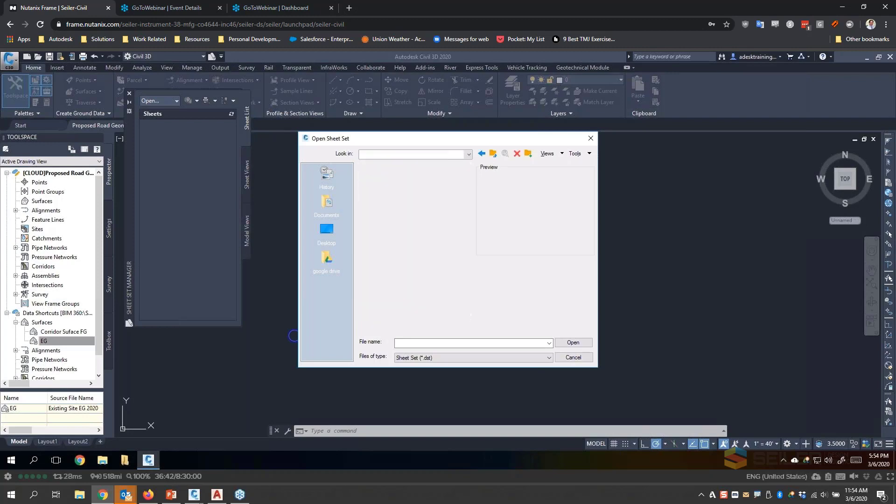
left_click(391, 197)
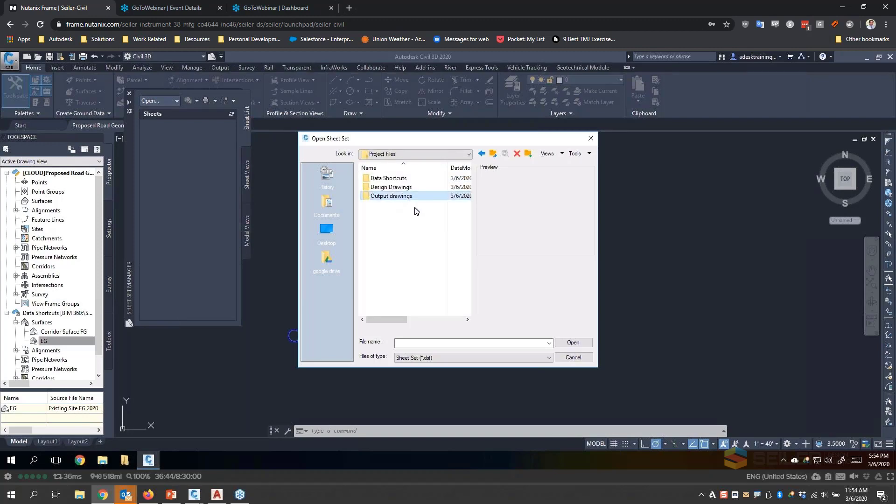
double_click(391, 197)
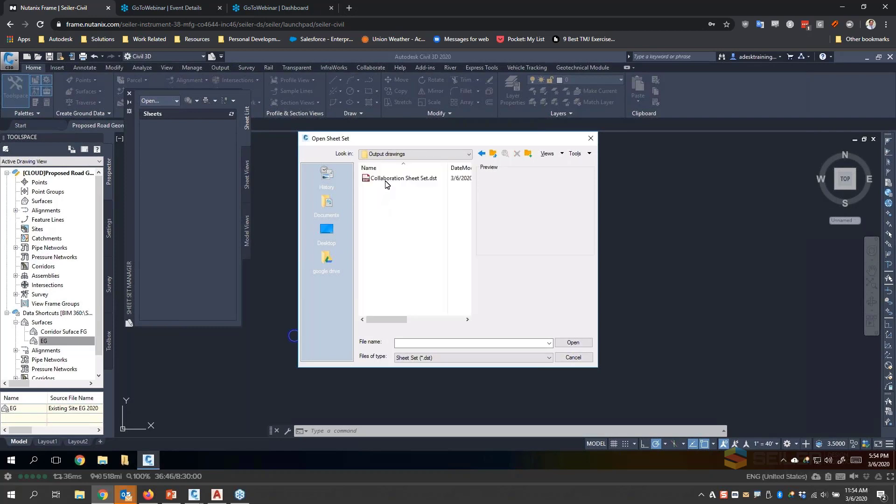
double_click(386, 179)
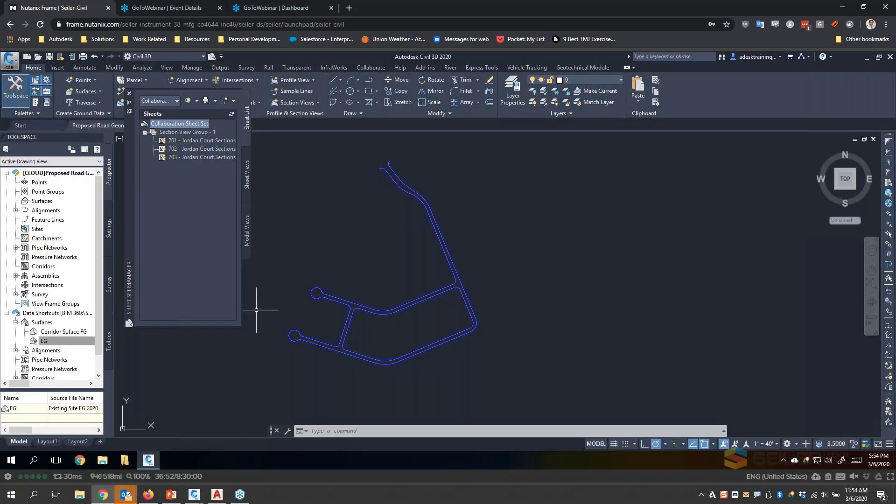
- Widen the Sheet Set Manager, try to open sheet 701 - Jordan Court Sections 1, and close the manager
left_click_drag(239, 326, 257, 307)
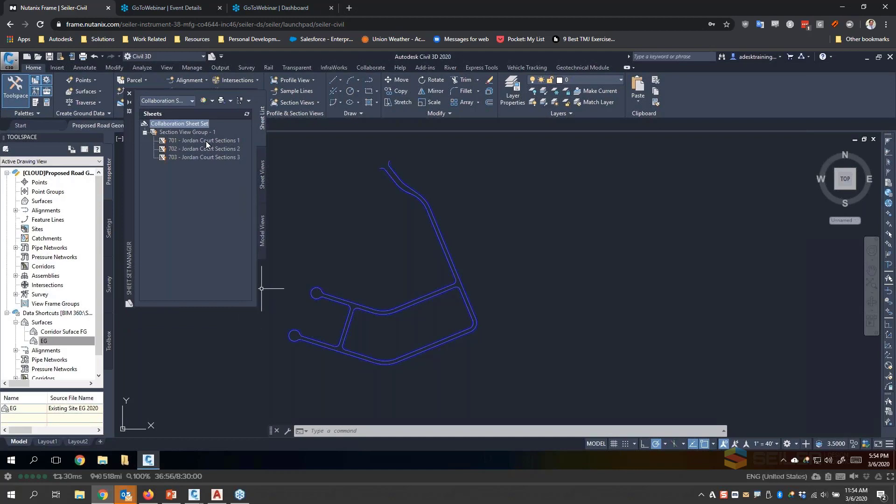
mouse_move(206, 141)
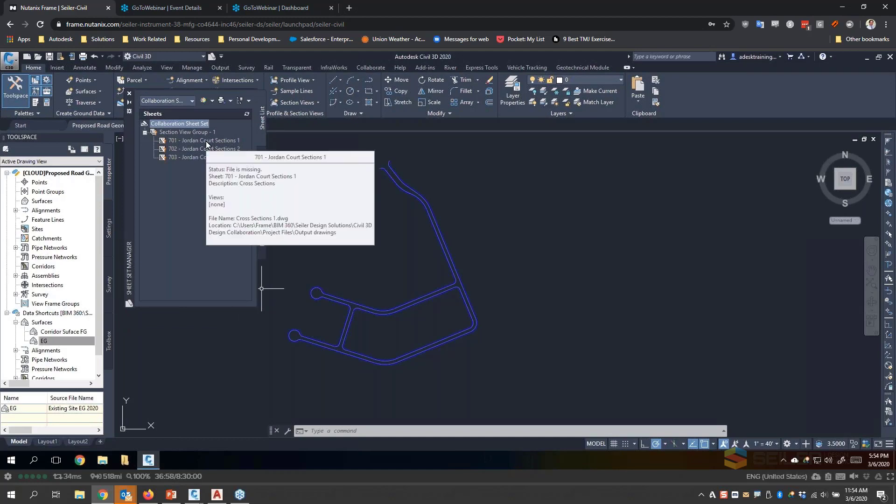
double_click(206, 141)
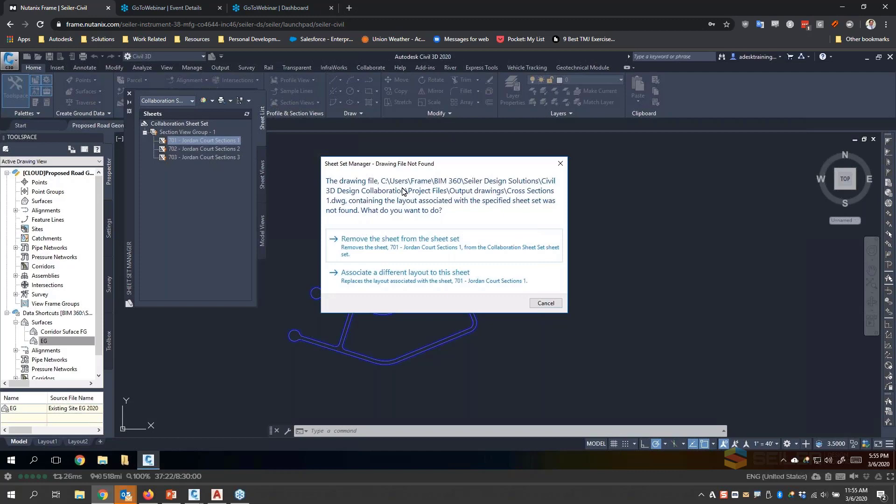
left_click(561, 163)
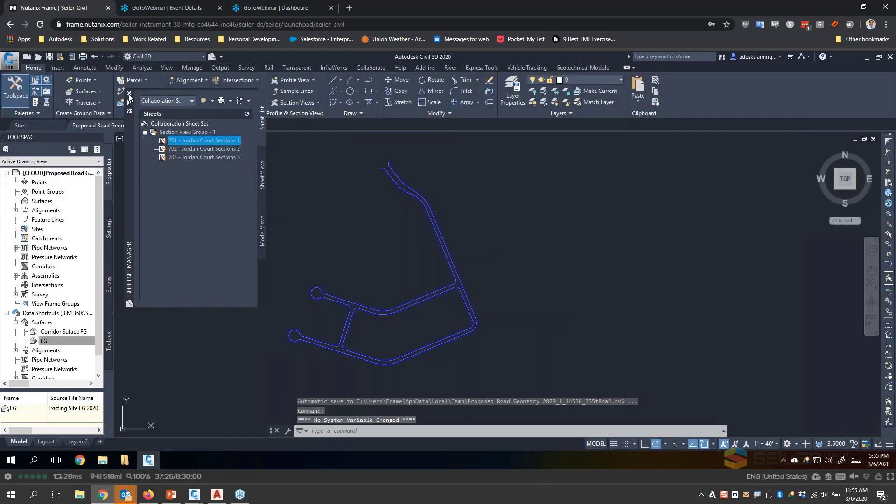
left_click(129, 97)
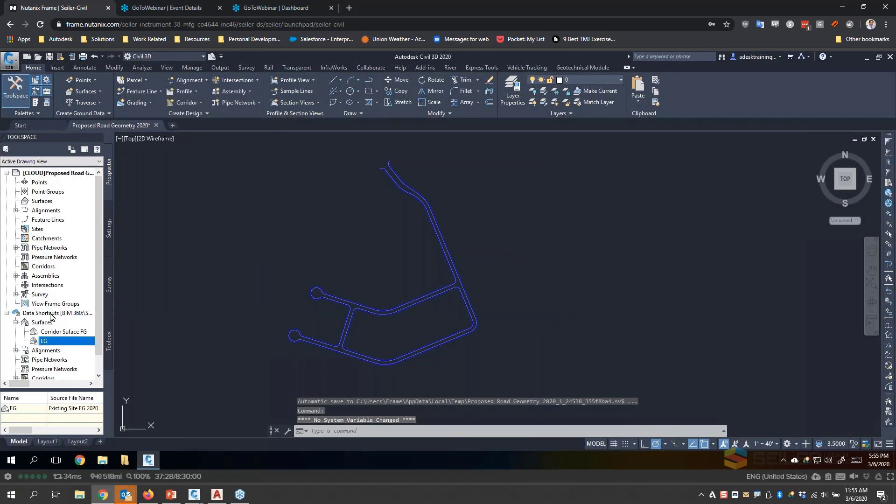
- Open Cross Sections 1.dwg from BIM 360, Seiler Design Solutions, Civil 3D Design Collaboration, Project Files, Output drawings
scroll(62, 320, "down", 1)
scroll(56, 283, "up", 1)
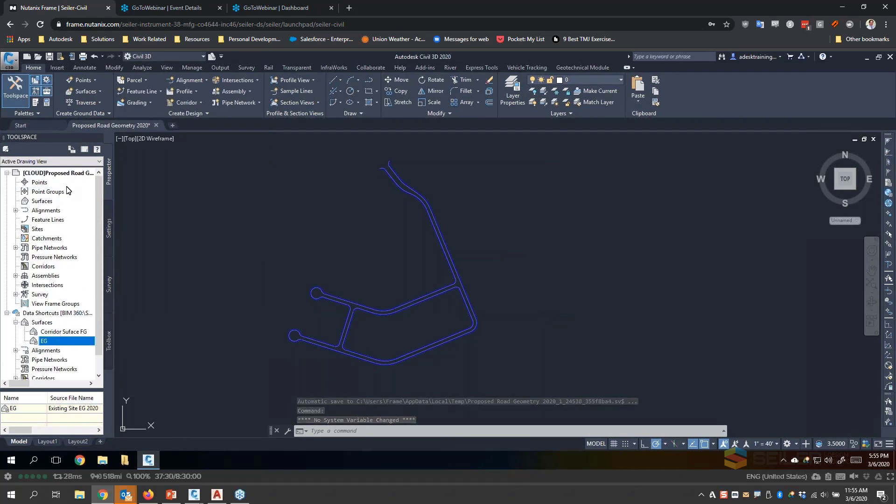
left_click(39, 57)
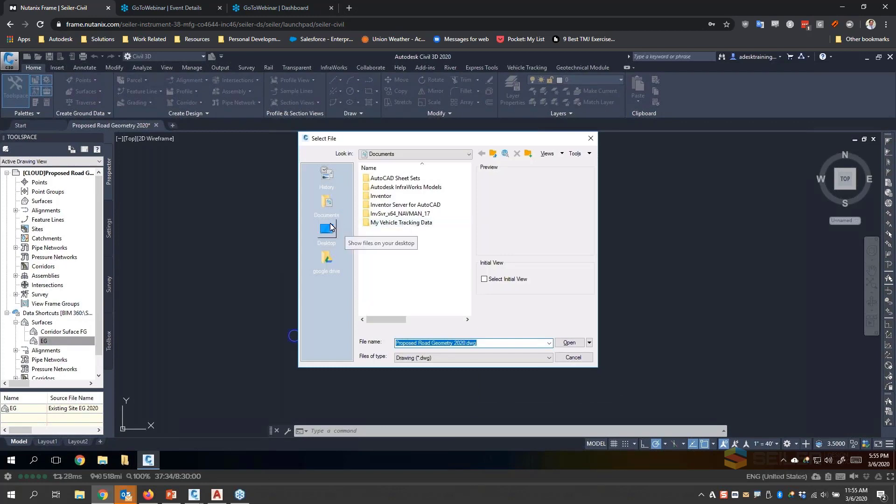
left_click(391, 156)
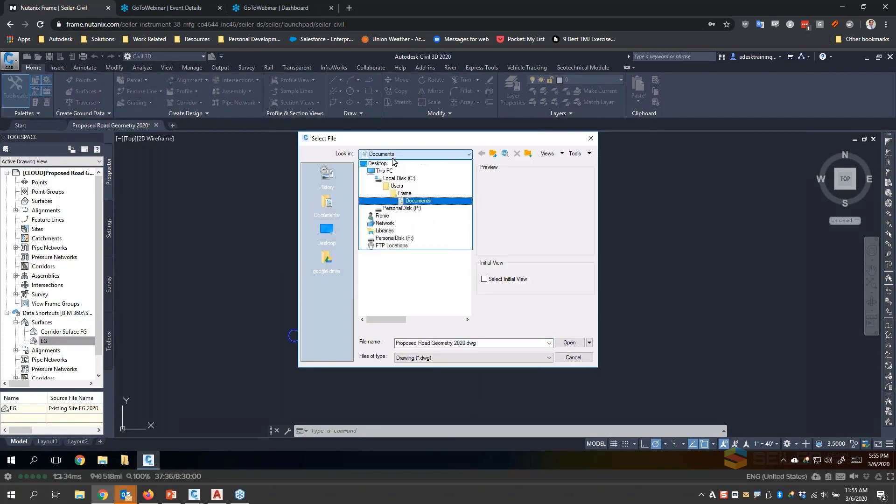
left_click(382, 171)
double_click(376, 256)
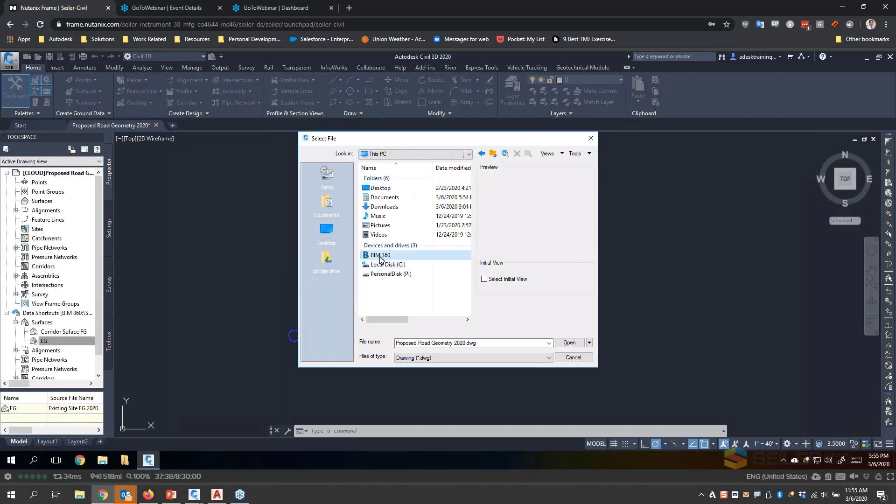
double_click(410, 179)
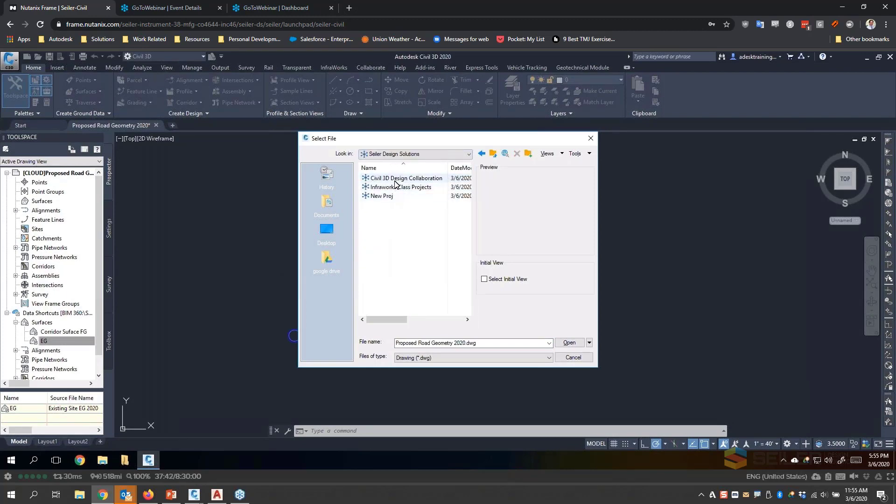
double_click(396, 179)
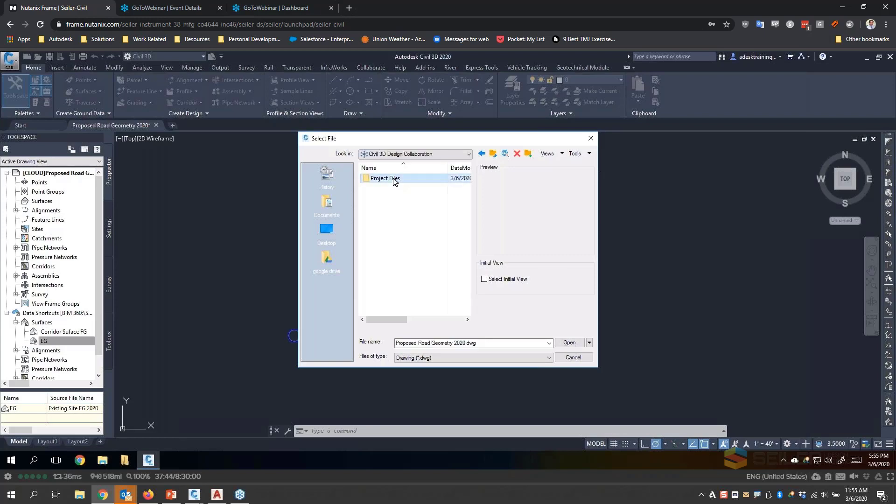
double_click(395, 181)
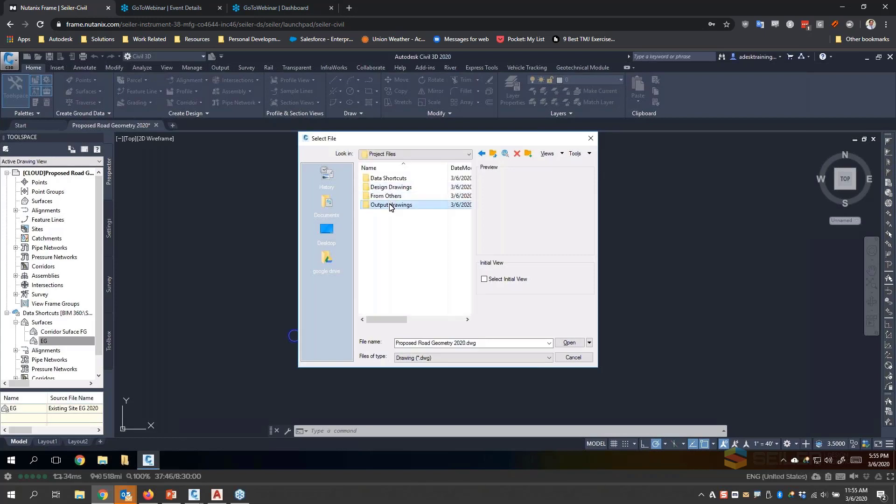
double_click(391, 205)
double_click(395, 178)
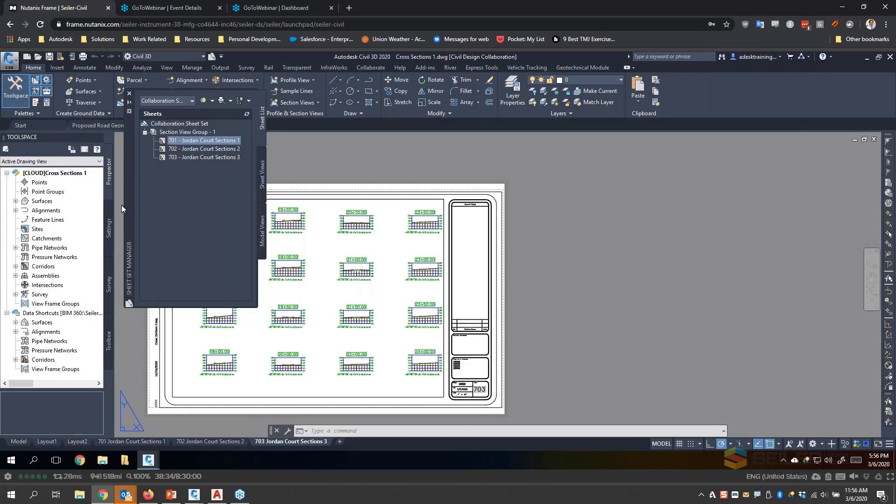
- Open sheet 702 - Jordan Court Sections 2 from the Collaboration Sheet Set and view the whole sheet
key("Down")
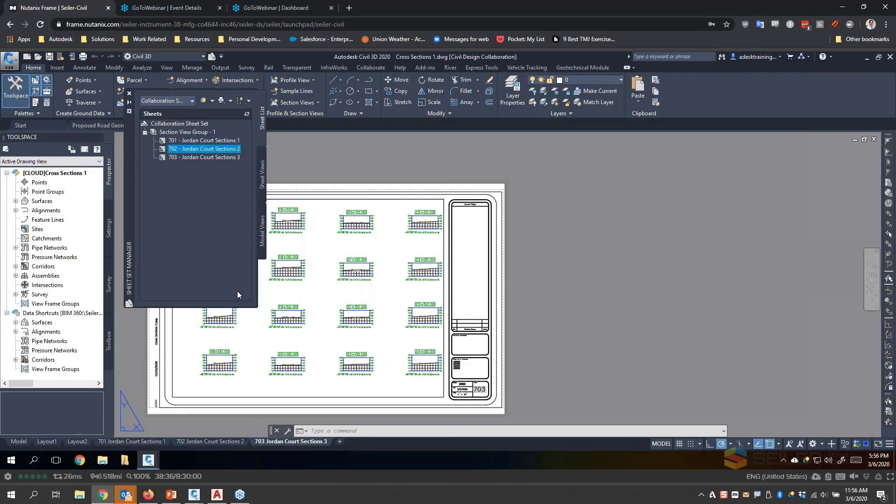
left_click_drag(126, 176, 207, 197)
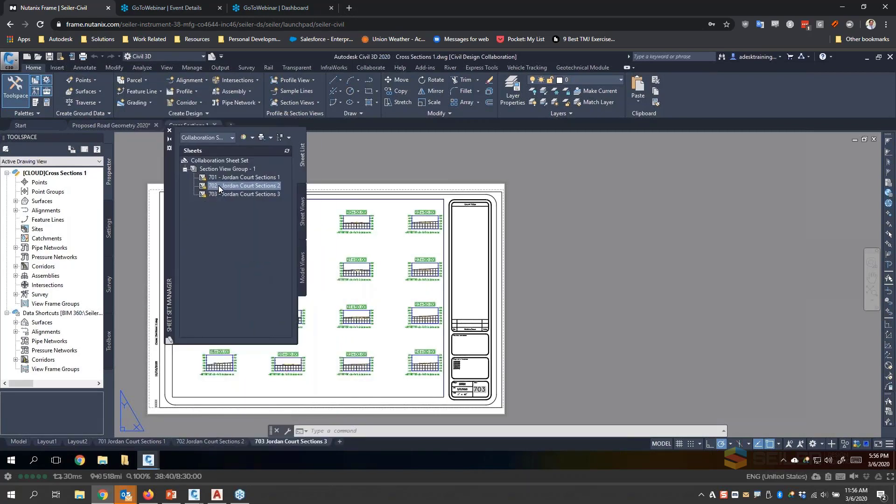
double_click(219, 186)
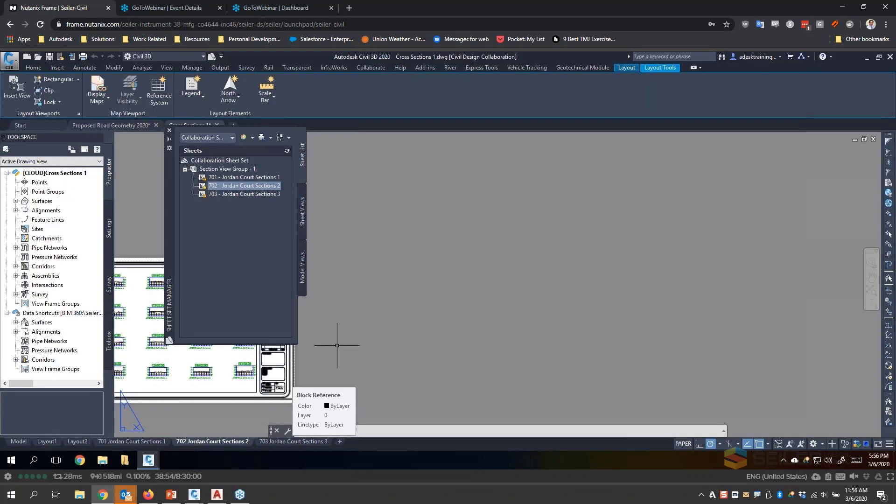
scroll(504, 267, "down", 4)
scroll(474, 303, "up", 4)
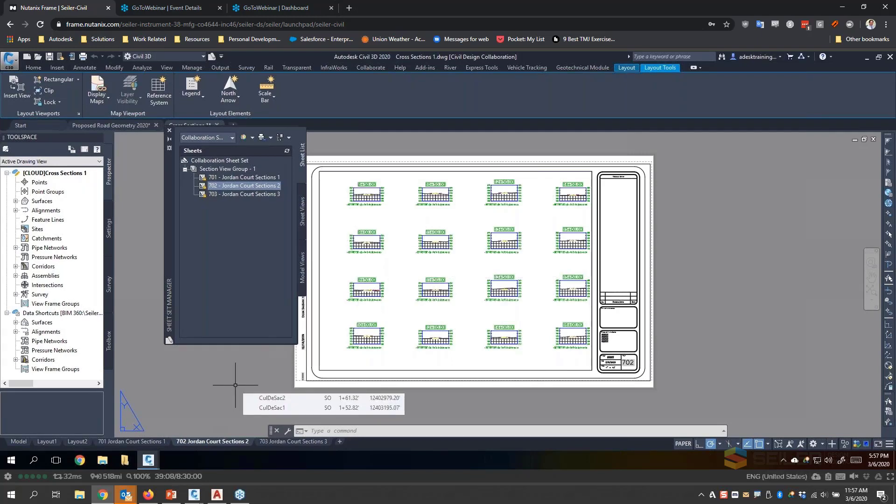
- Switch to BIM 360 Document Management in Firefox, show the Plans folder, and return to the Civil 3D session
mouse_move(149, 496)
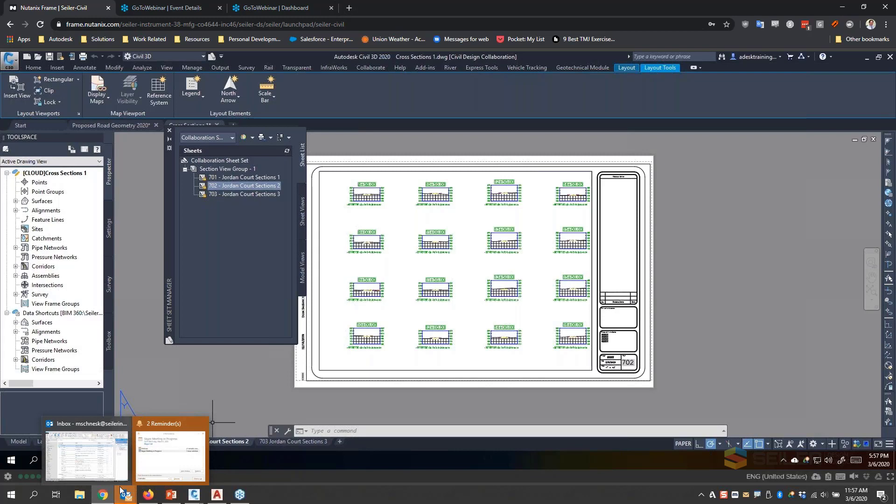
left_click(151, 500)
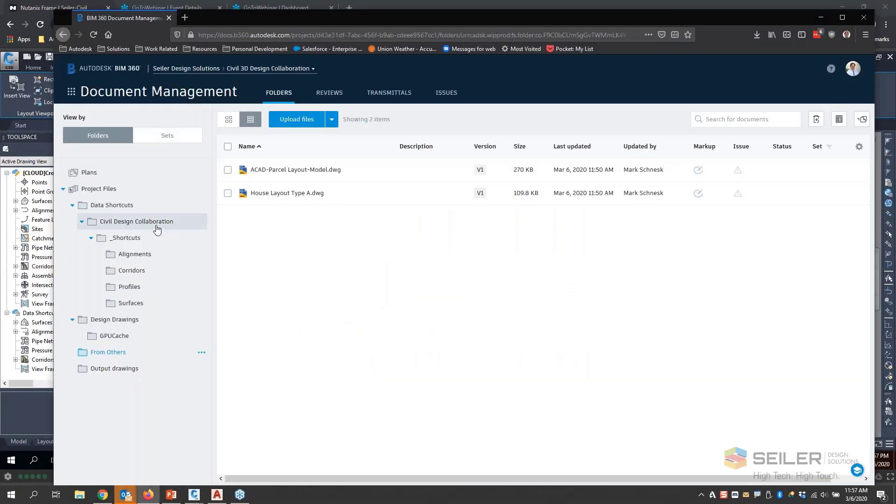
left_click(99, 178)
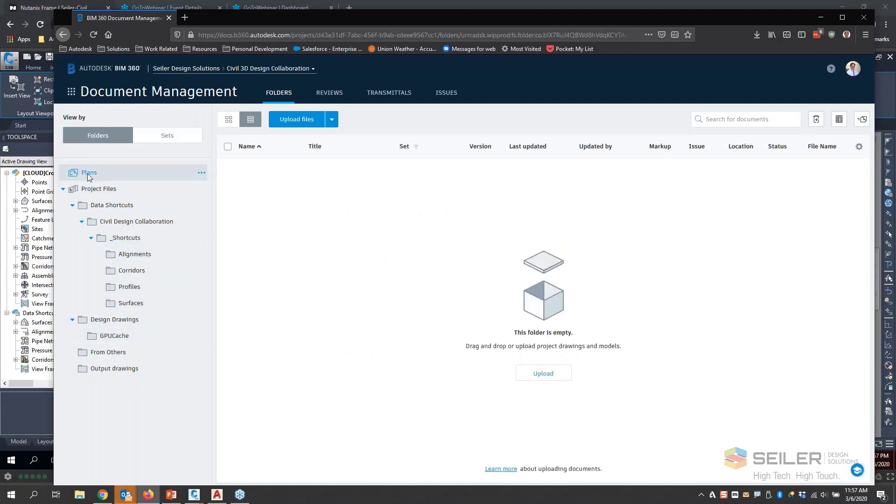
left_click(35, 409)
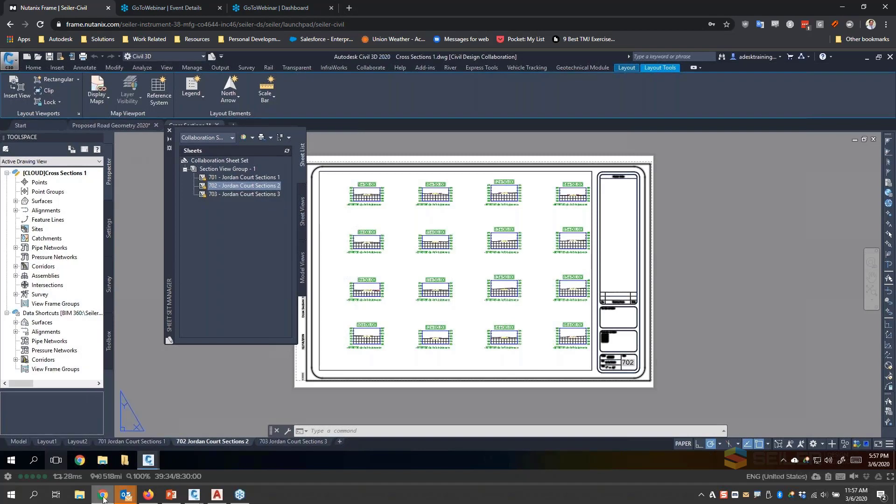
- Locate Collaboration Sheet Set1.pdf in the Civil 3D Design Collab folder on the local desktop
left_click(80, 495)
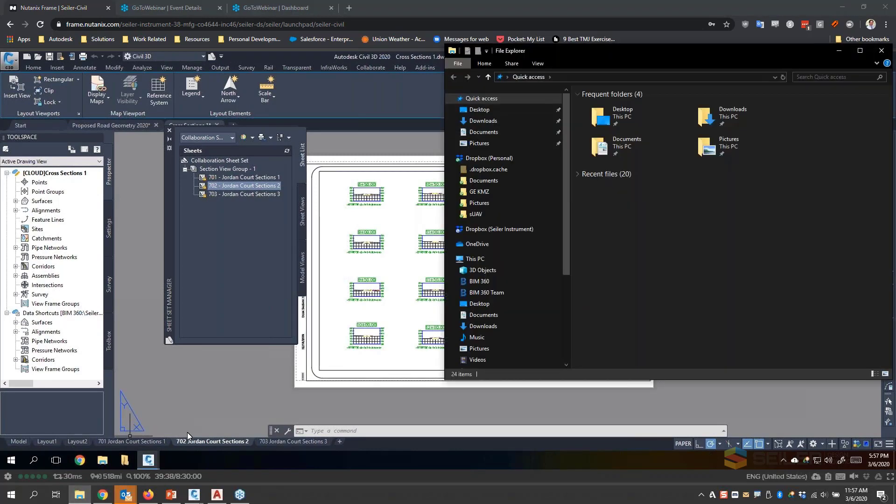
left_click(839, 50)
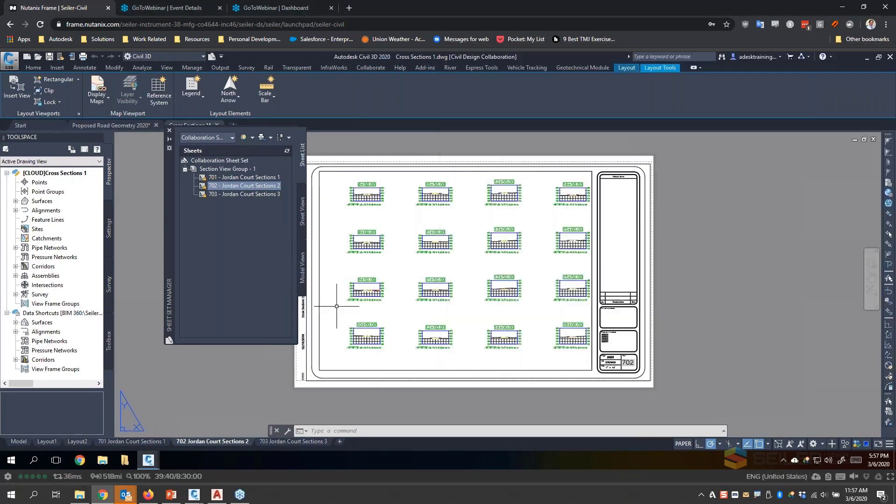
left_click(80, 496)
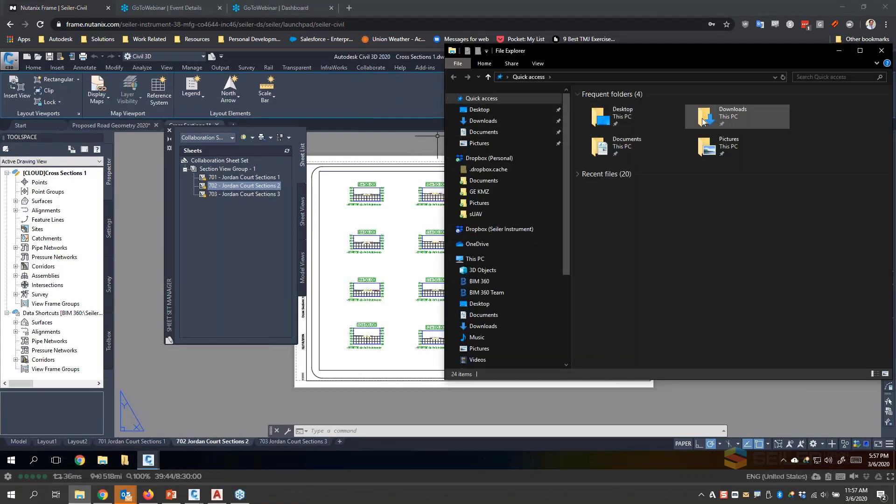
double_click(606, 116)
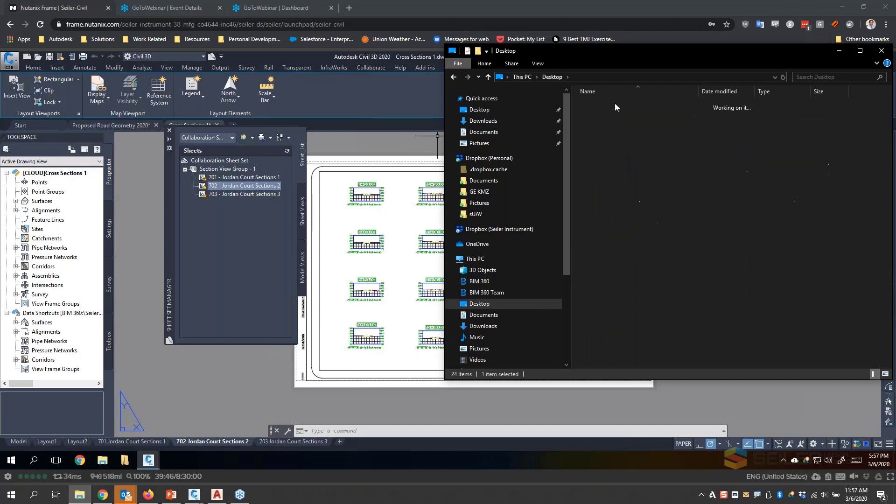
double_click(614, 107)
left_click(617, 144)
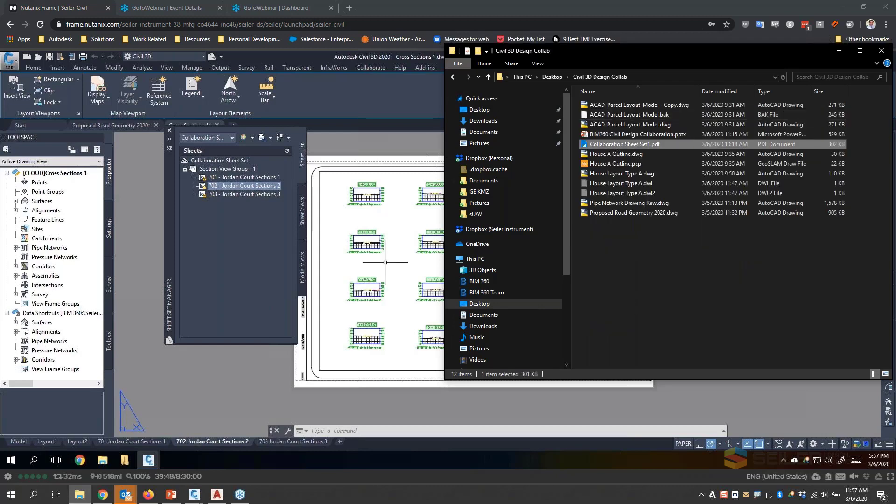
- Switch to BIM 360 Document Management in Firefox and add a subfolder named 30% under Plans
left_click(148, 495)
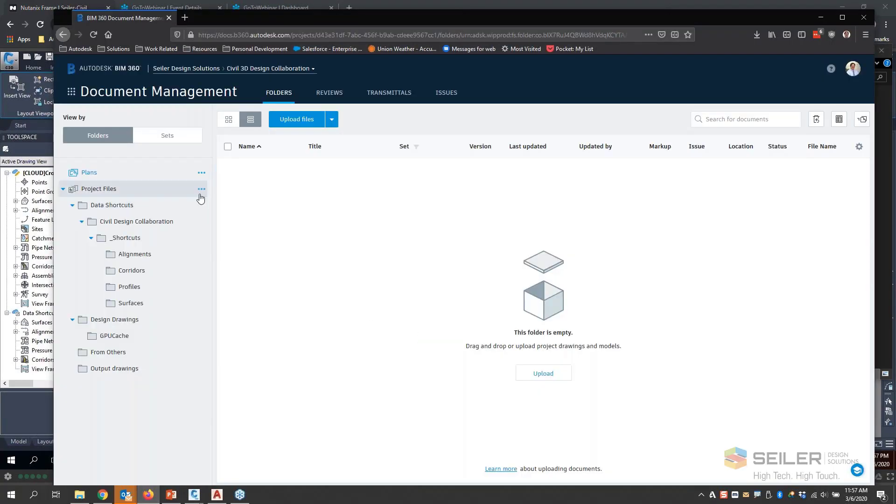
right_click(114, 191)
left_click(192, 173)
left_click(202, 173)
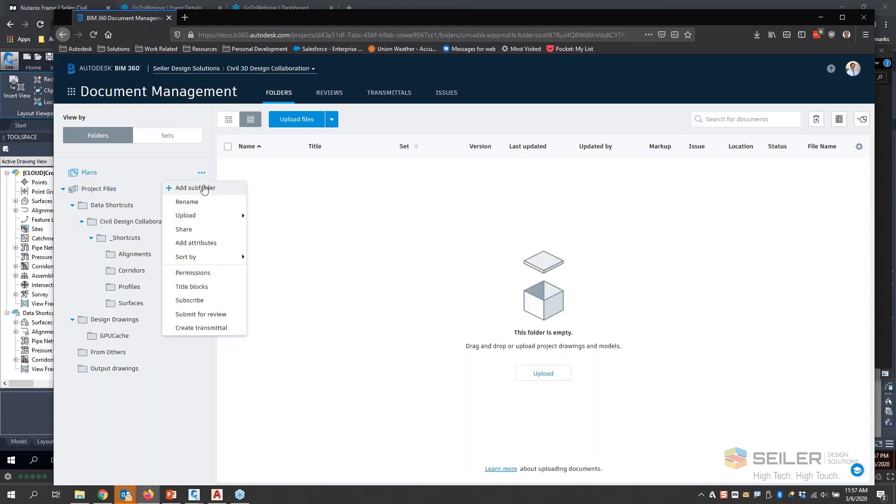
left_click(204, 188)
type("30")
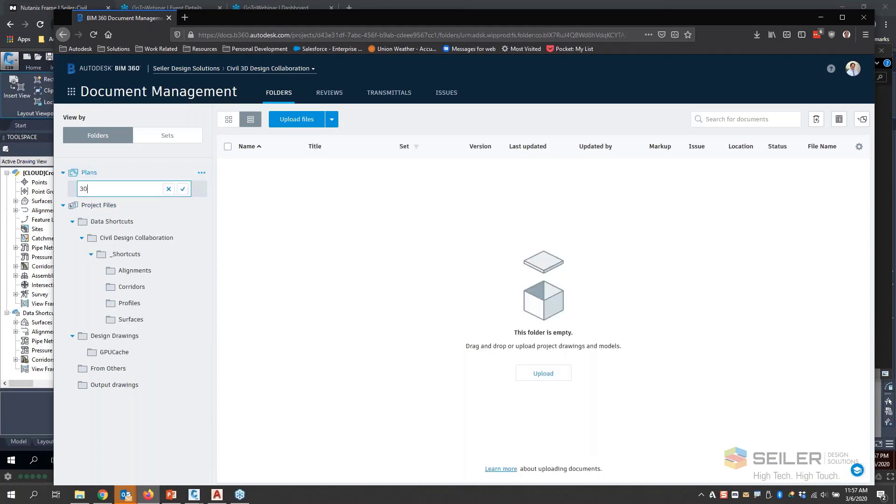
type("%")
key("Return")
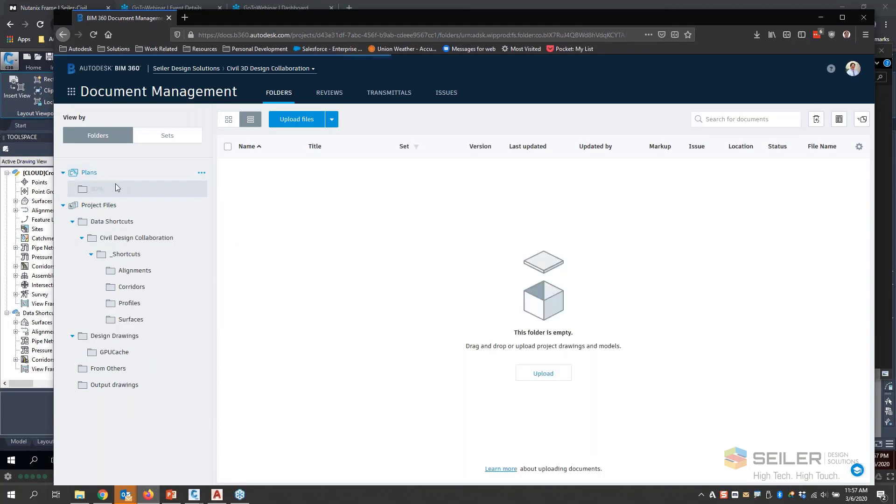
- Upload Collaboration Sheet Set1.pdf into the 30% plans folder without a layout template or set
left_click(102, 190)
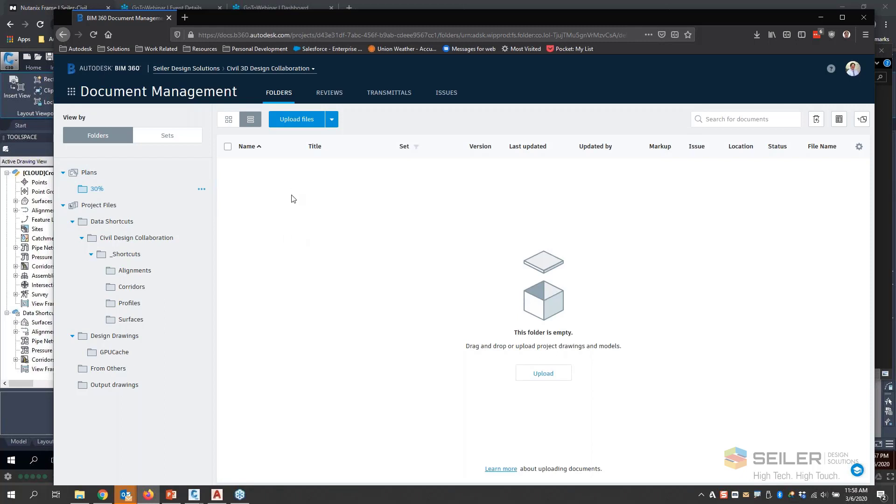
left_click(297, 119)
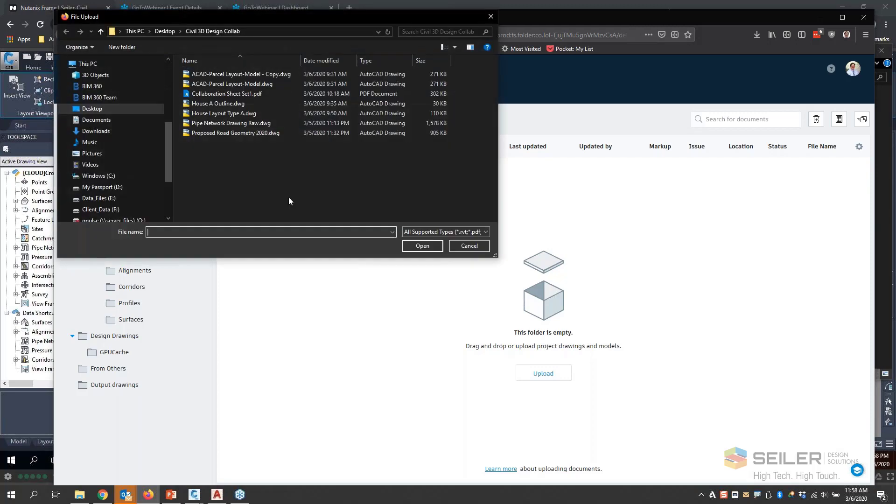
double_click(231, 94)
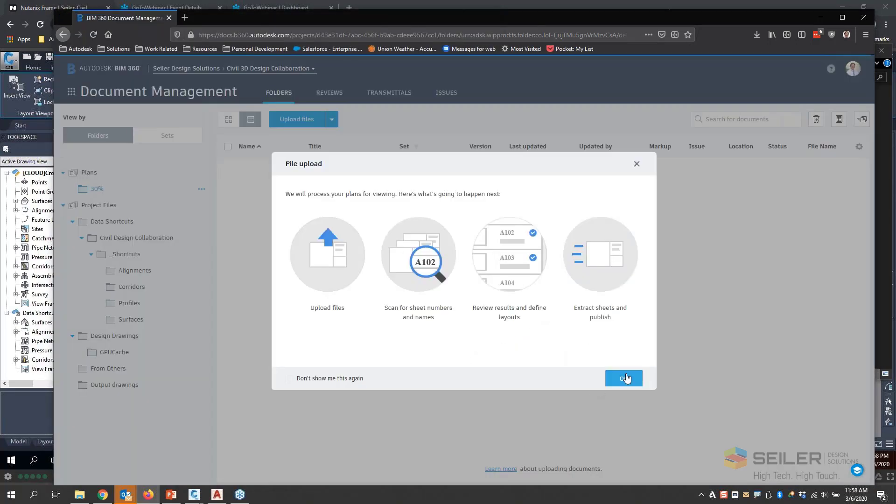
left_click(624, 379)
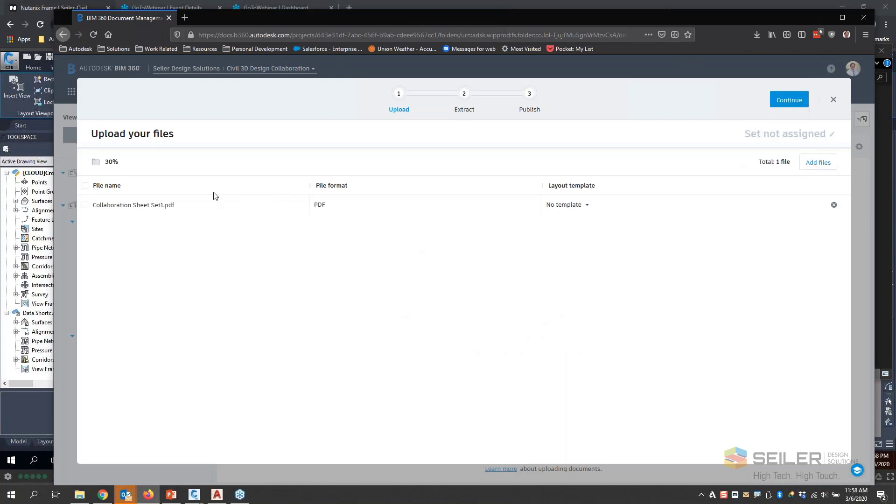
left_click(790, 103)
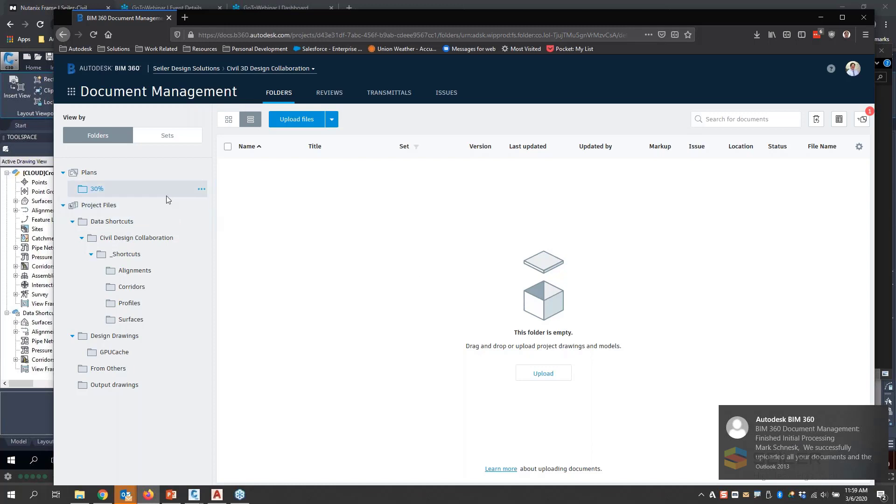
- Review Collaboration Sheet Set1.pdf from the publish log, show its layout definition choices, and return to the 30% folder
left_click(86, 173)
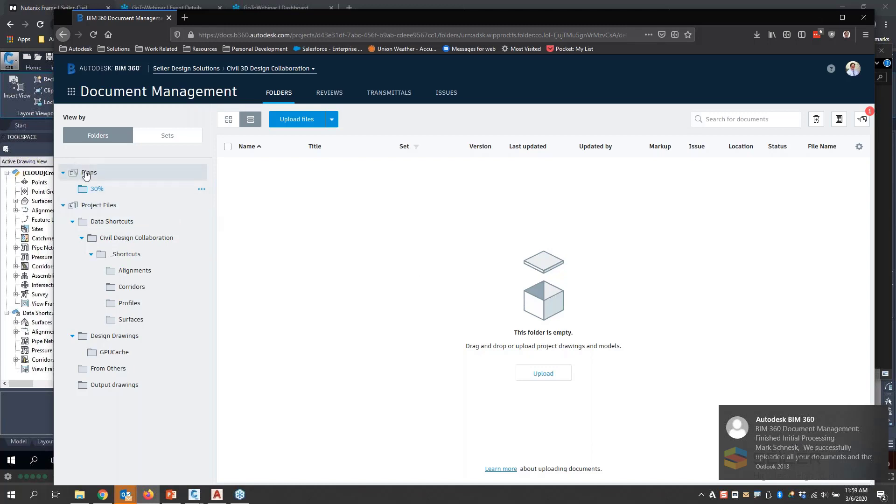
left_click(99, 190)
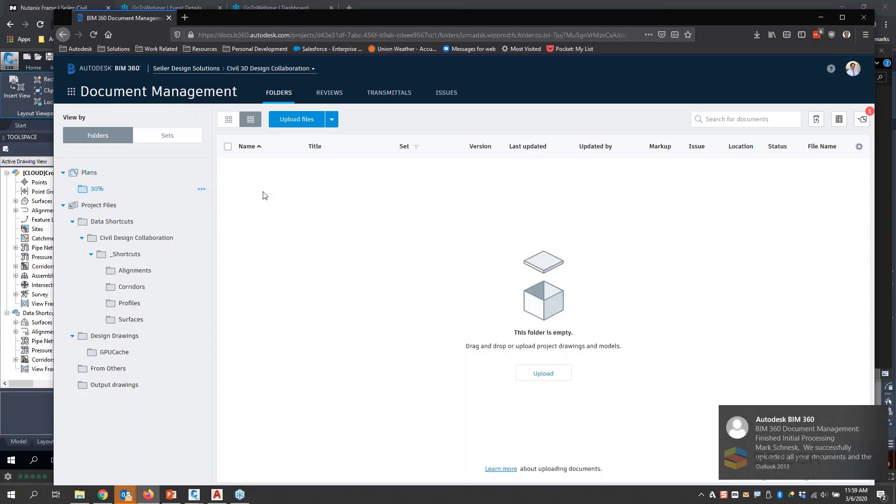
left_click(862, 119)
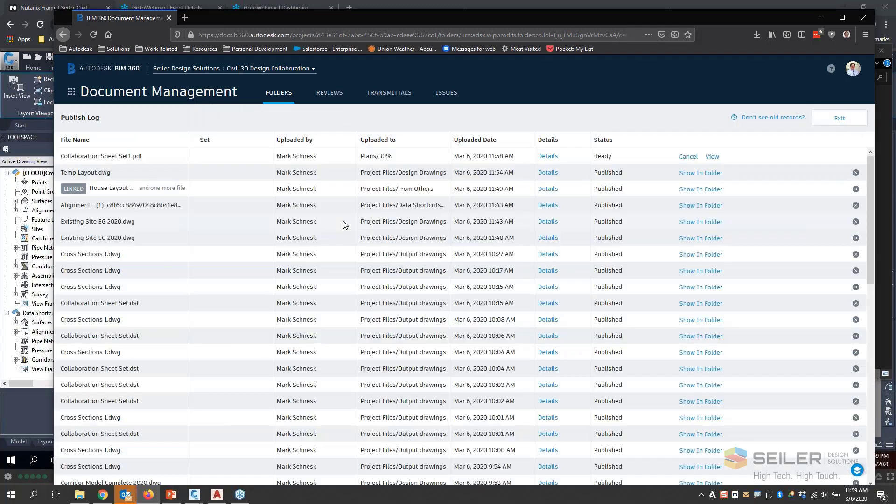
left_click(713, 157)
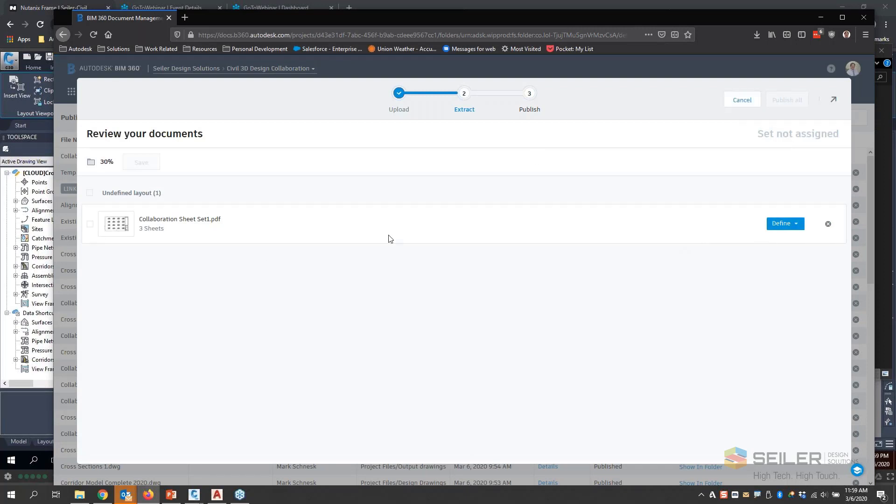
left_click(796, 224)
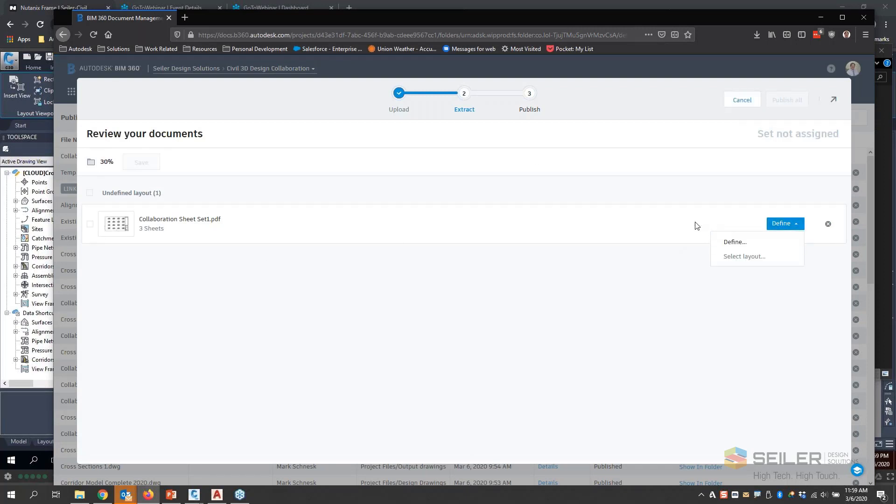
left_click(833, 100)
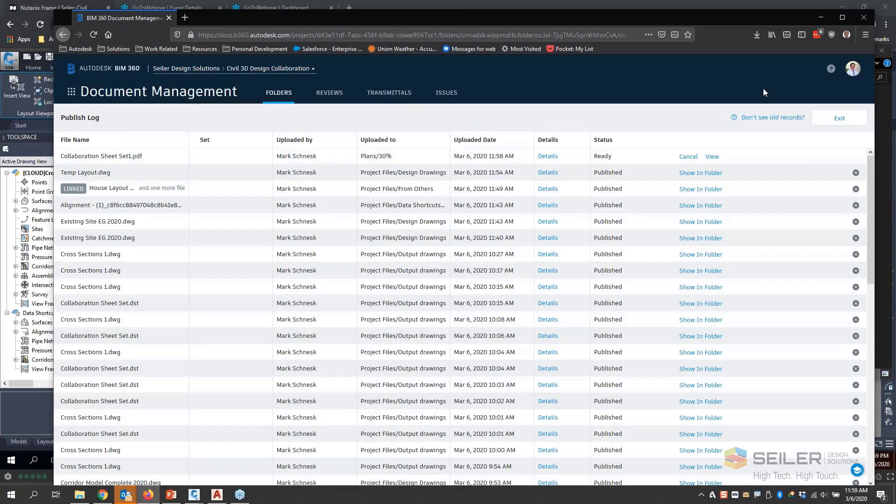
left_click(840, 118)
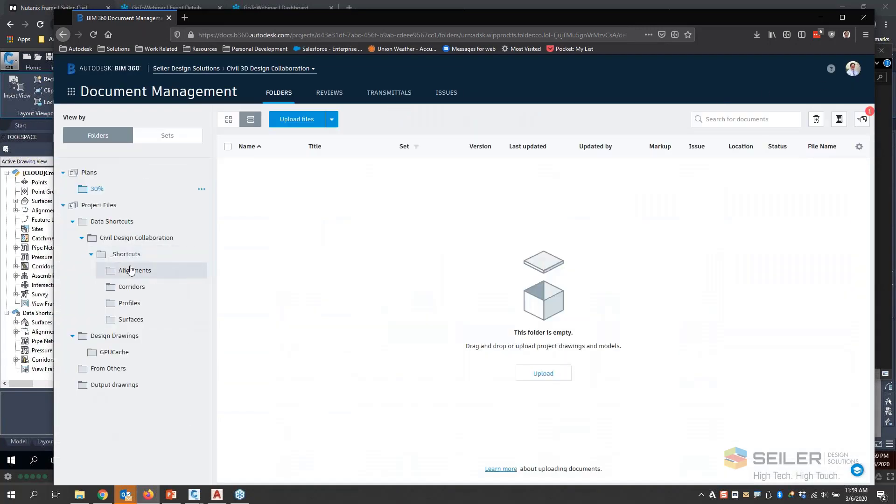
- Return to the Civil 3D session and move the Sheet Set Manager clear of the sheet 702 layout
left_click(23, 406)
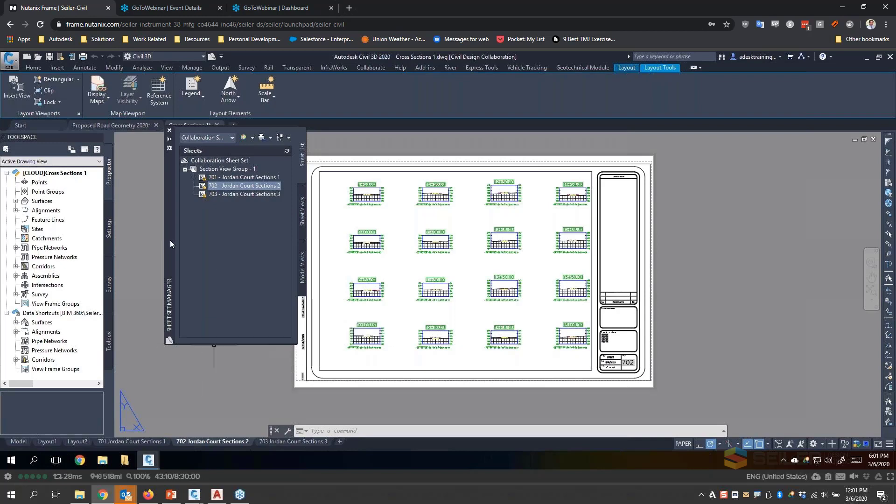
left_click_drag(170, 240, 156, 265)
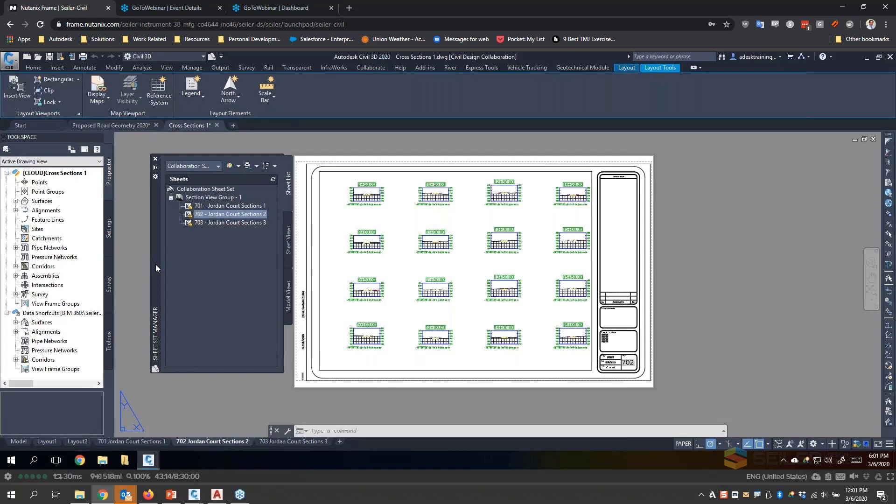